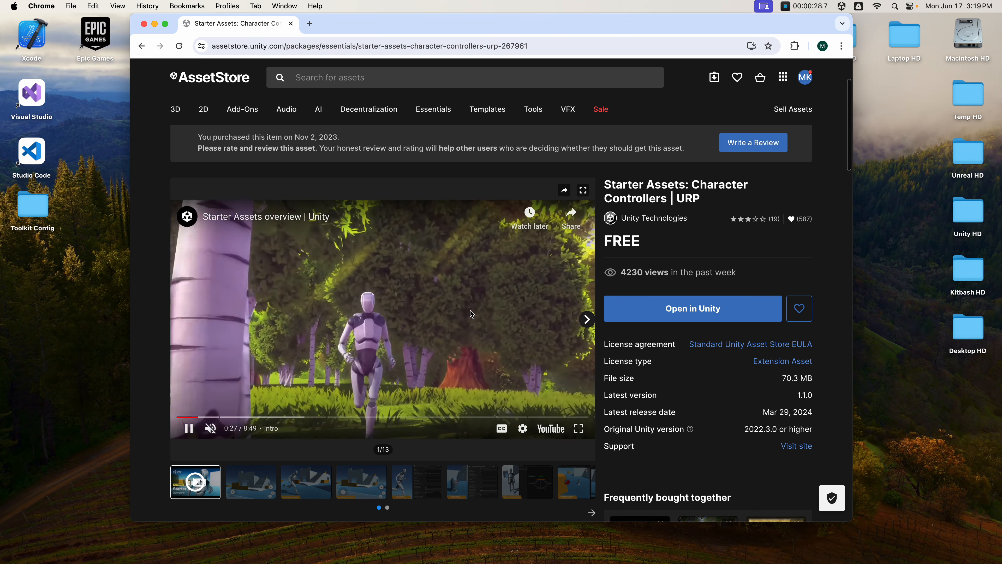
# View the second and third preview images of the Starter Assets character controllers package, and put the browser window away.
pyautogui.click(249, 484)
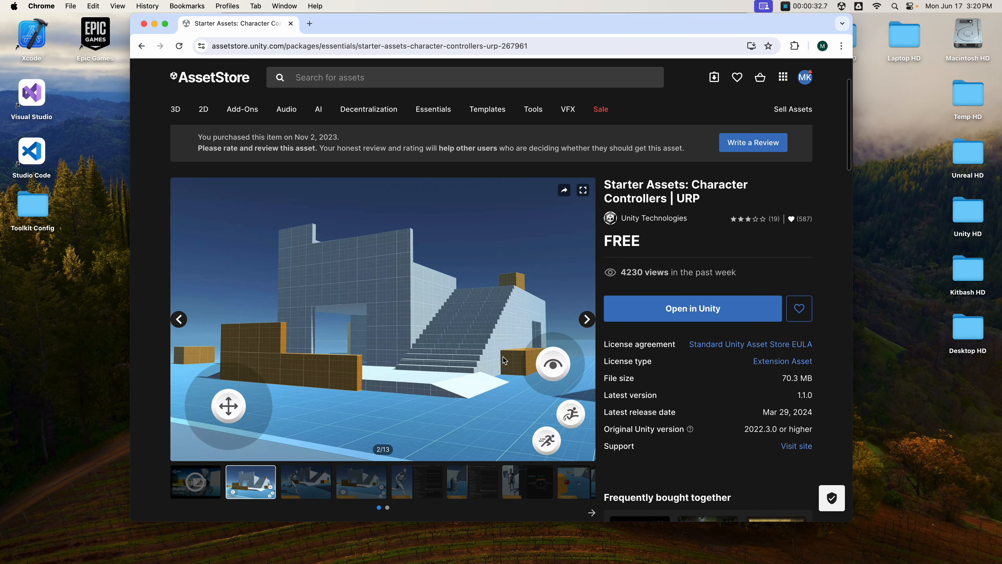
pyautogui.click(300, 486)
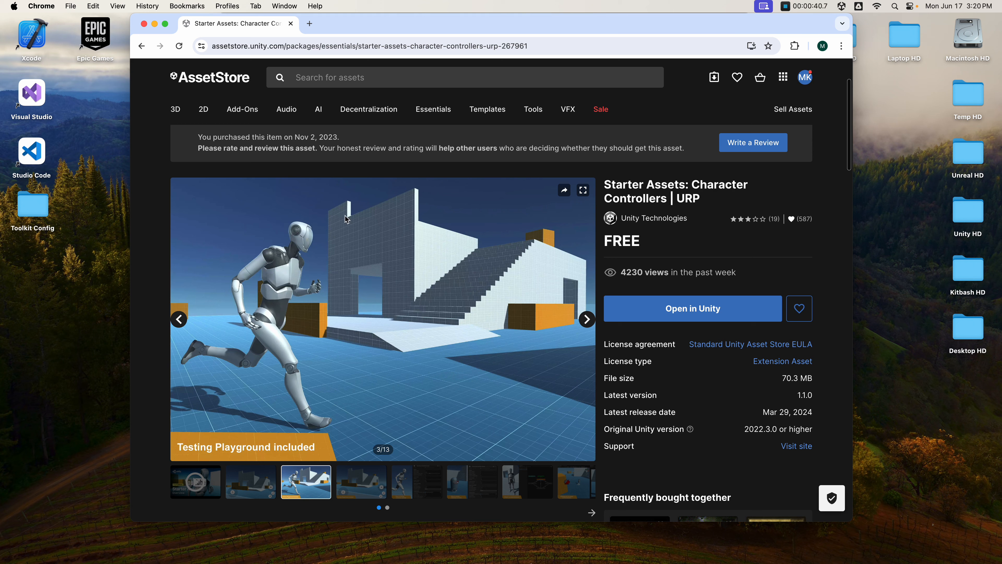
pyautogui.moveTo(303, 116)
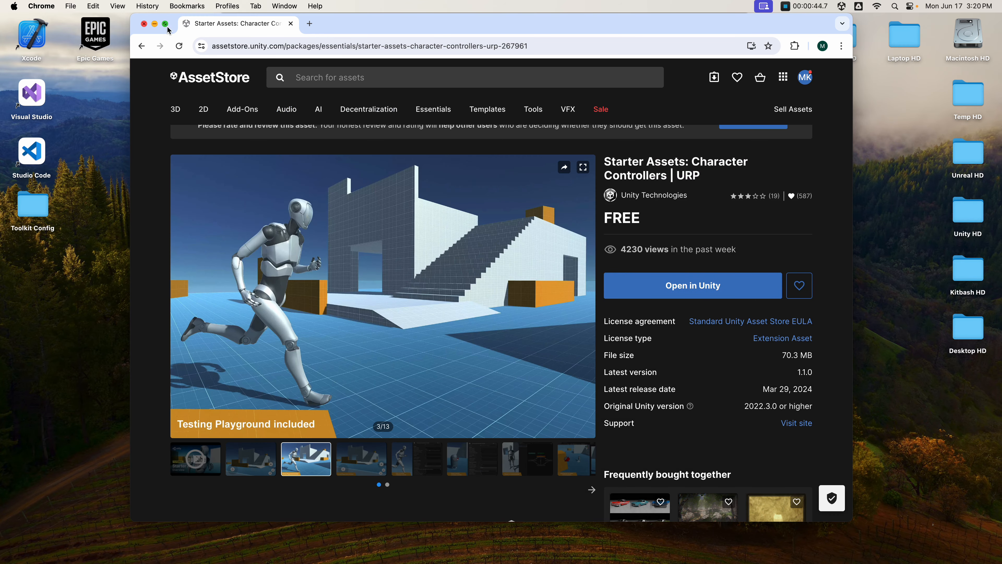
pyautogui.click(154, 24)
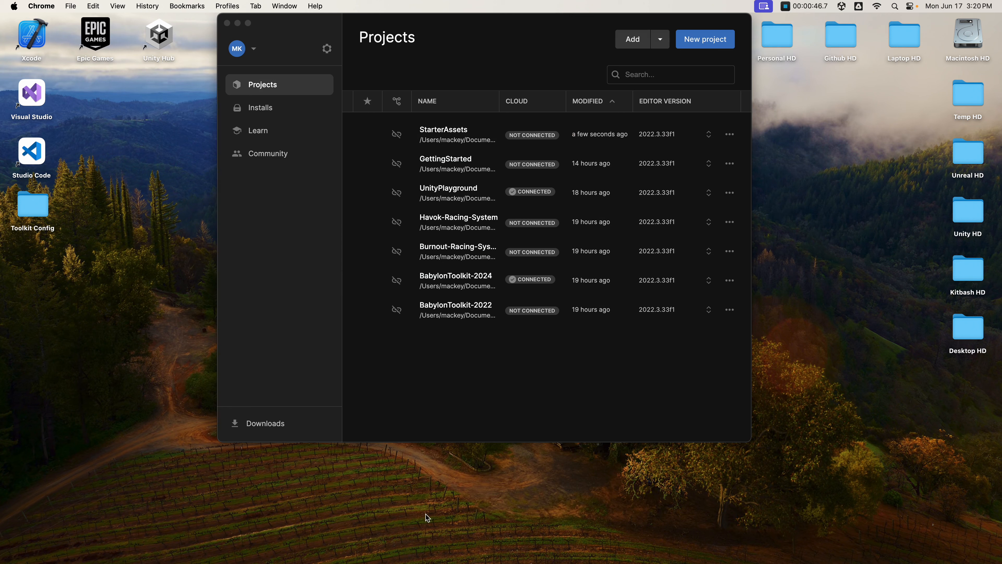
pyautogui.click(706, 39)
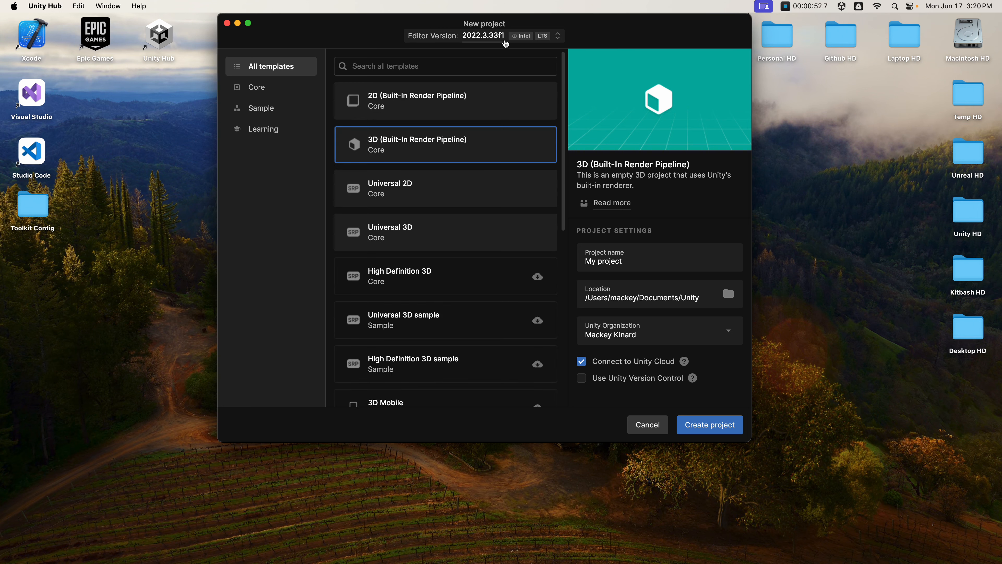
pyautogui.click(442, 230)
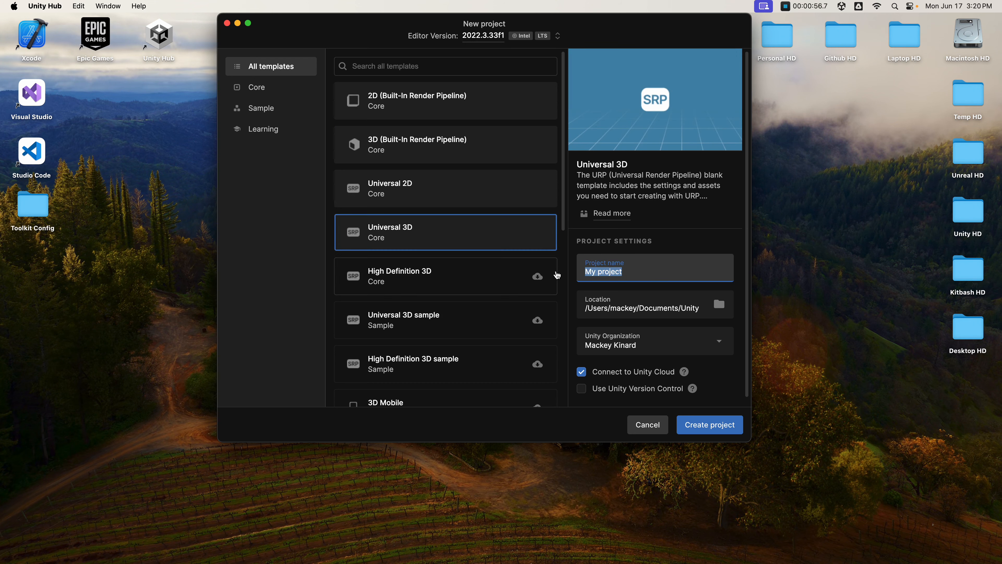
pyautogui.write('StarterAssets')
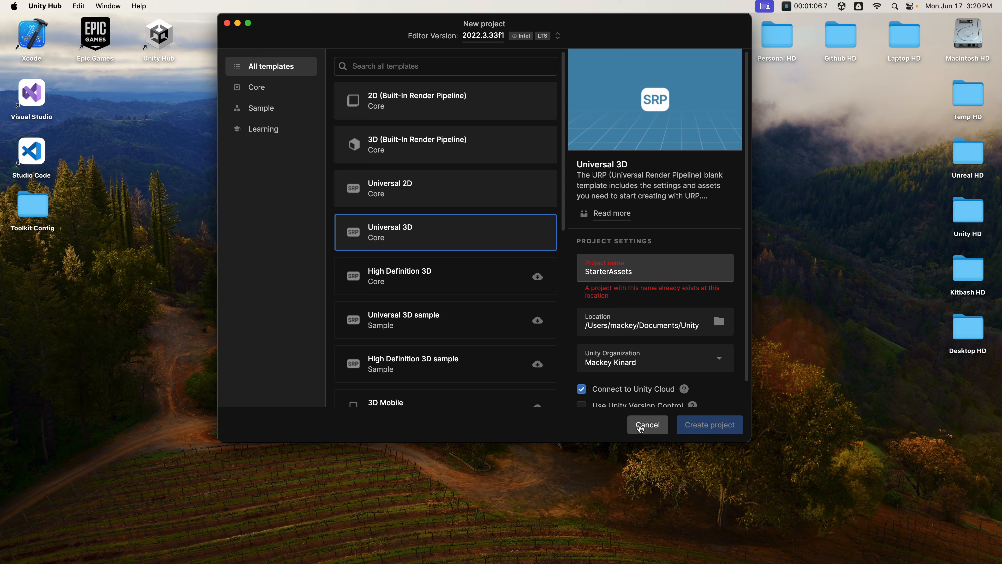
pyautogui.click(647, 425)
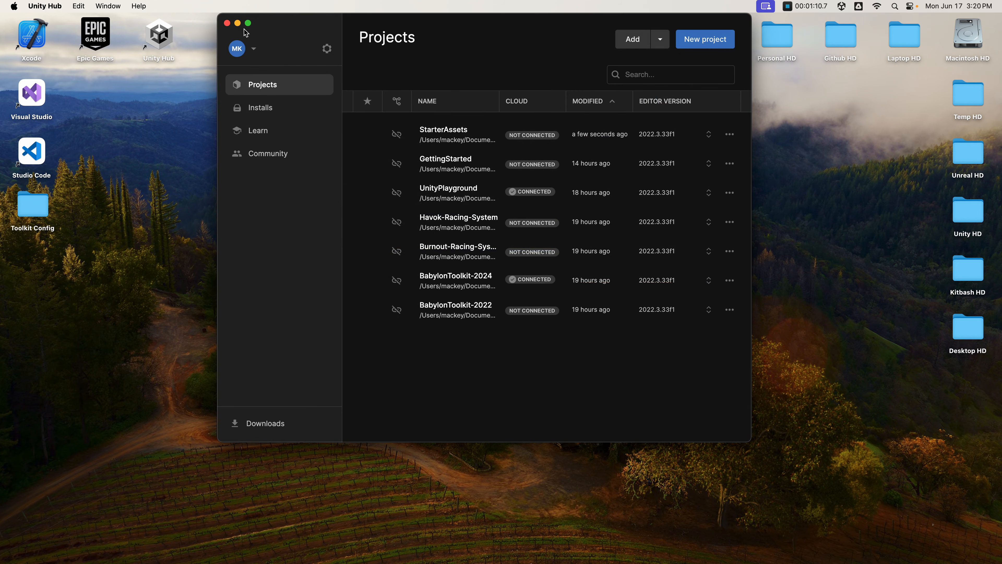
# Switch to the open StarterAssets project in the Unity editor and check the recent downloads for the BabylonToolkit package.
pyautogui.click(237, 23)
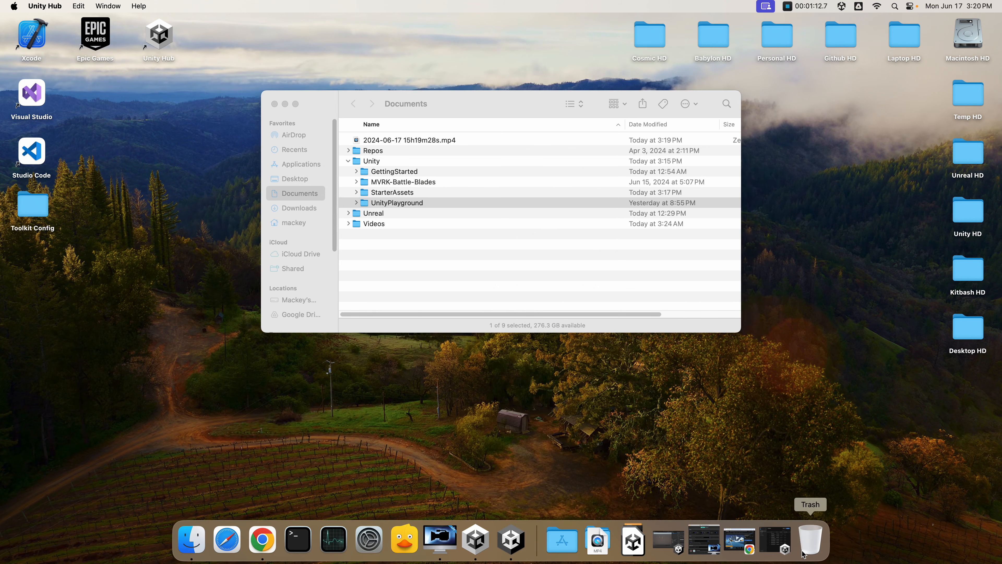
pyautogui.click(687, 552)
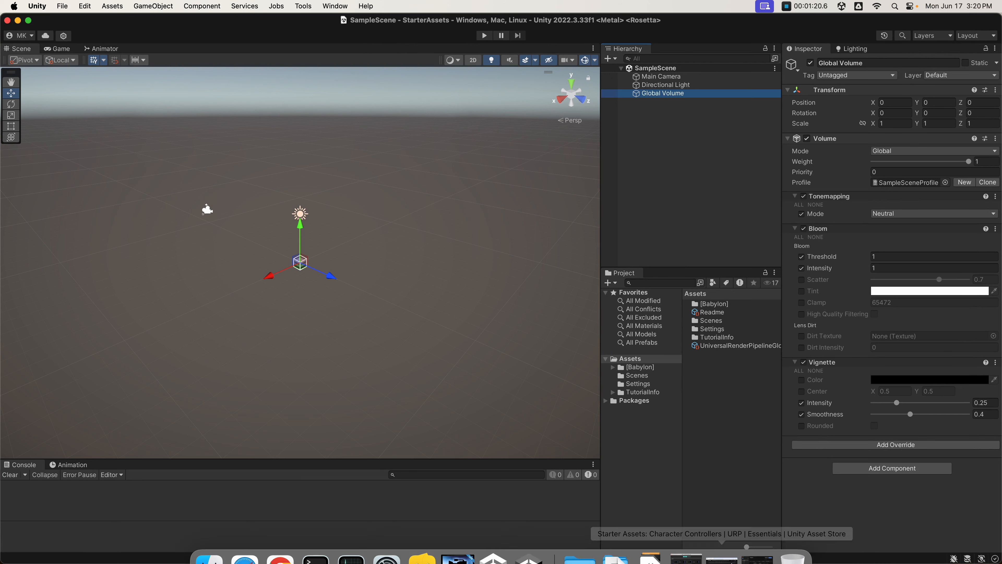
pyautogui.click(650, 539)
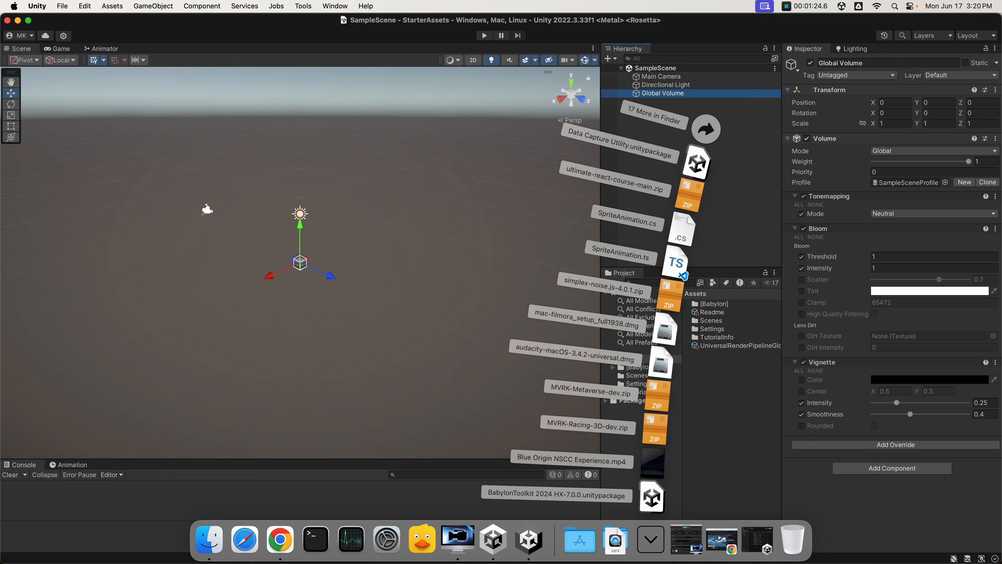
pyautogui.click(737, 396)
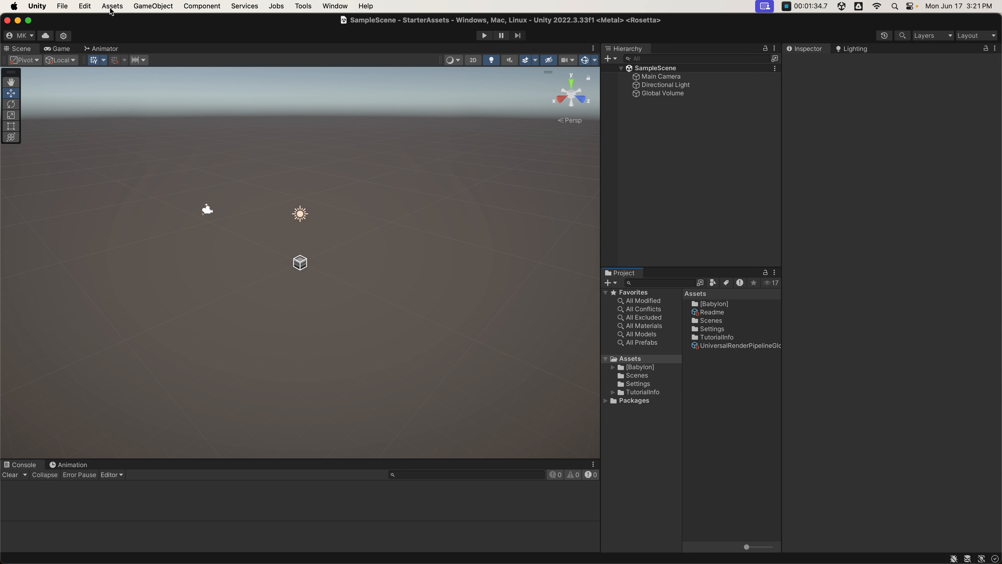
# In the project's Player settings, enter the developer's full name as the company name and open the product name for editing.
pyautogui.click(85, 6)
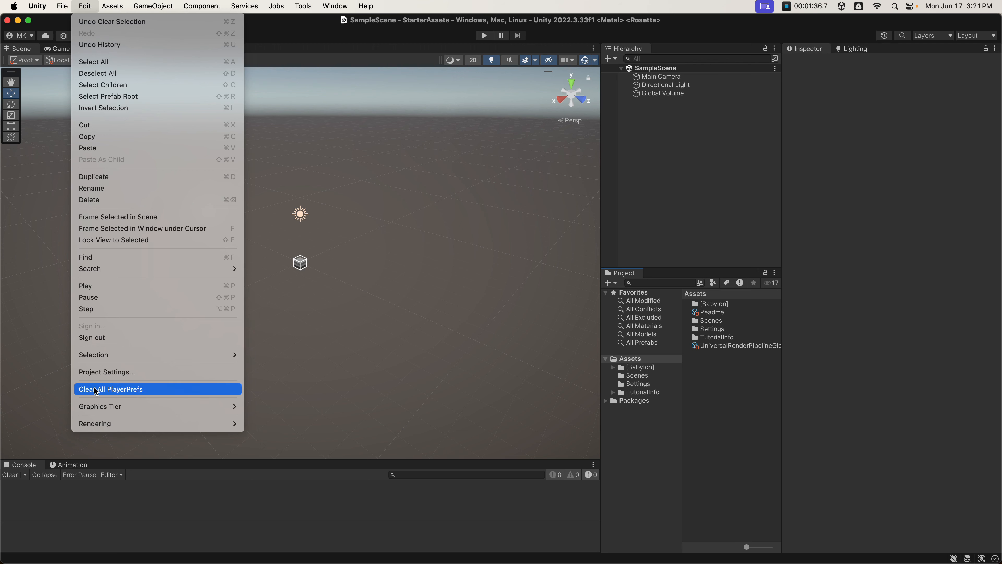
pyautogui.click(106, 372)
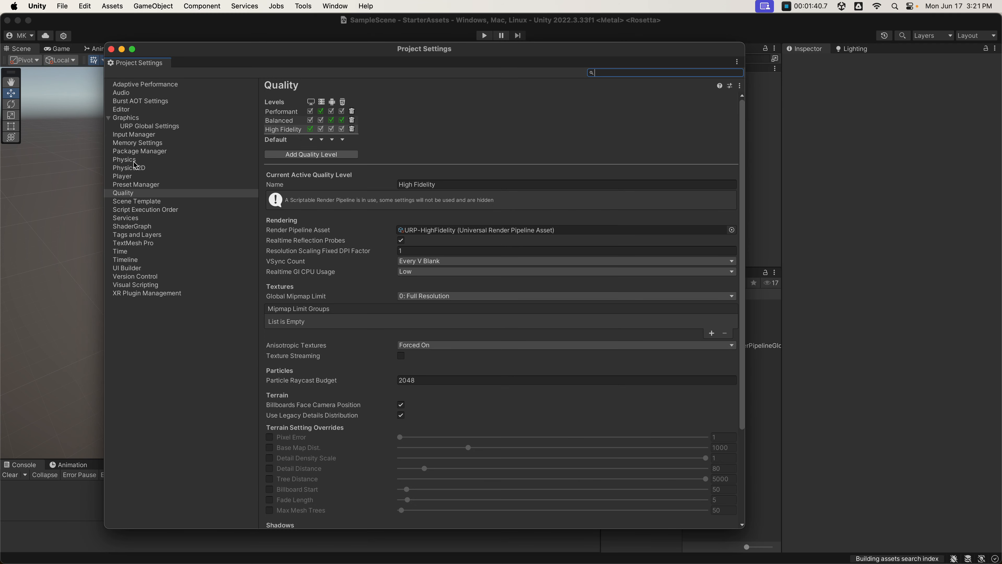
pyautogui.click(137, 176)
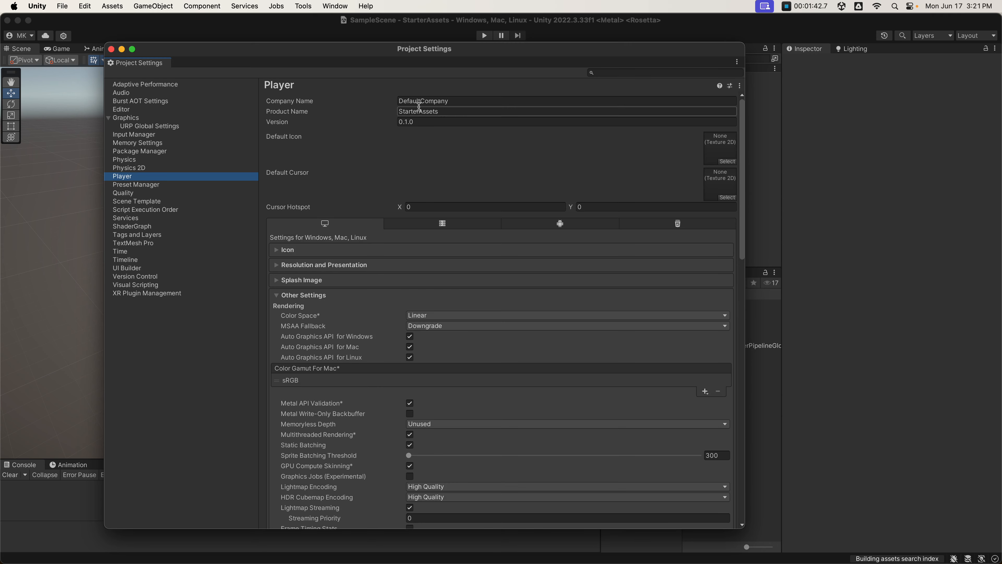
pyautogui.click(415, 102)
pyautogui.write('Mackey Kinar')
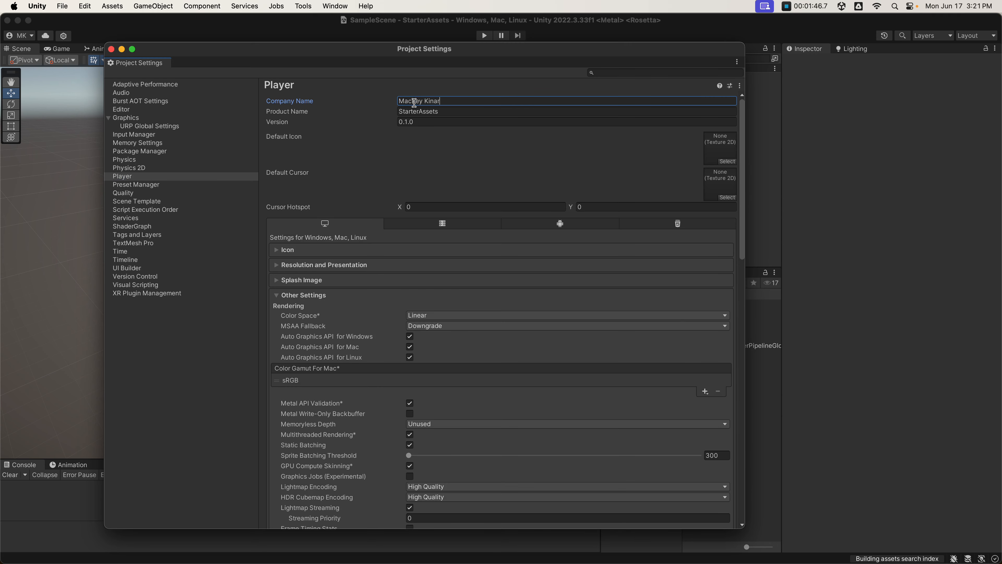
pyautogui.write('d')
pyautogui.click(421, 112)
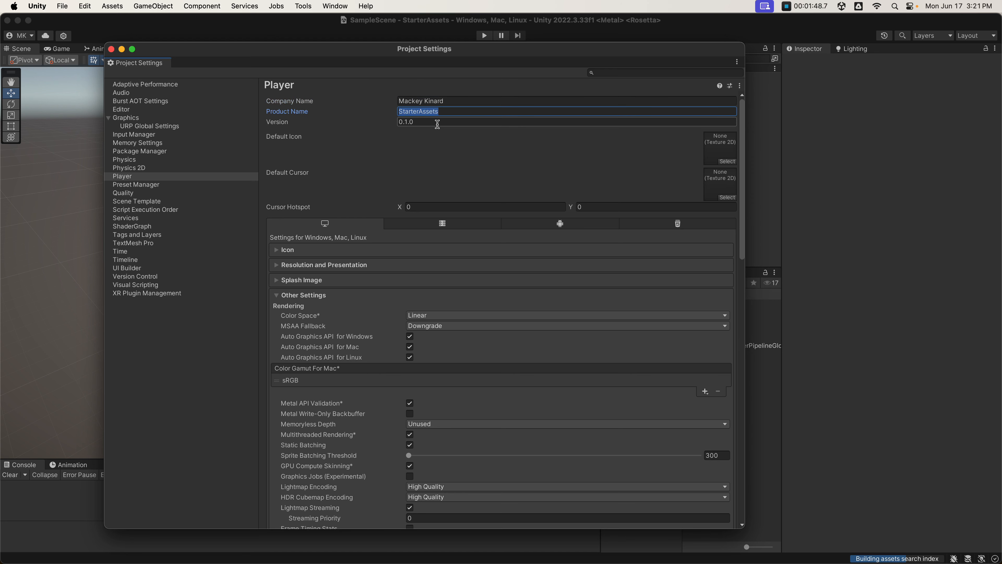
pyautogui.click(420, 113)
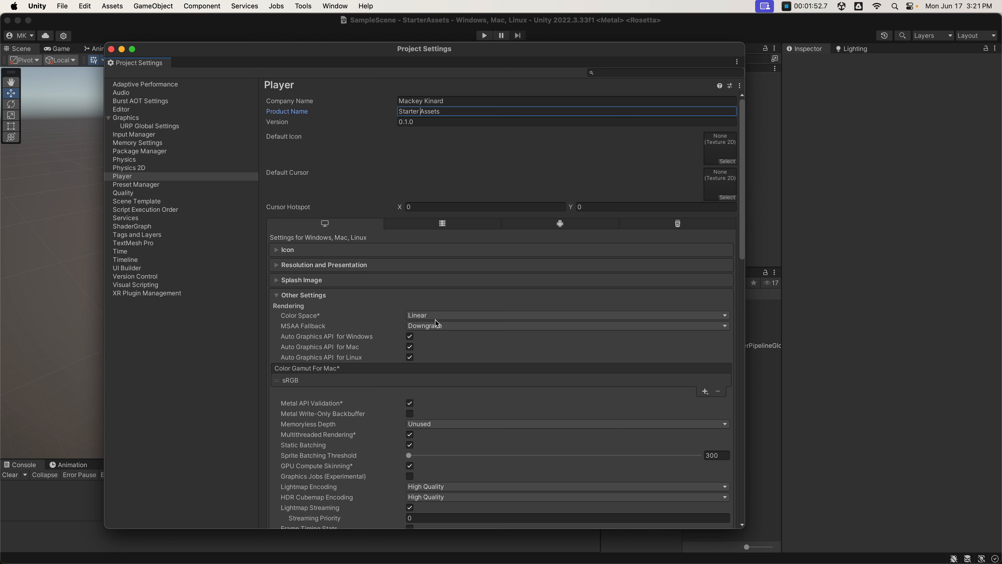
# Locate the active quality level's render pipeline asset, URP-HighFidelity, and disable its reflection probe blending.
pyautogui.click(128, 194)
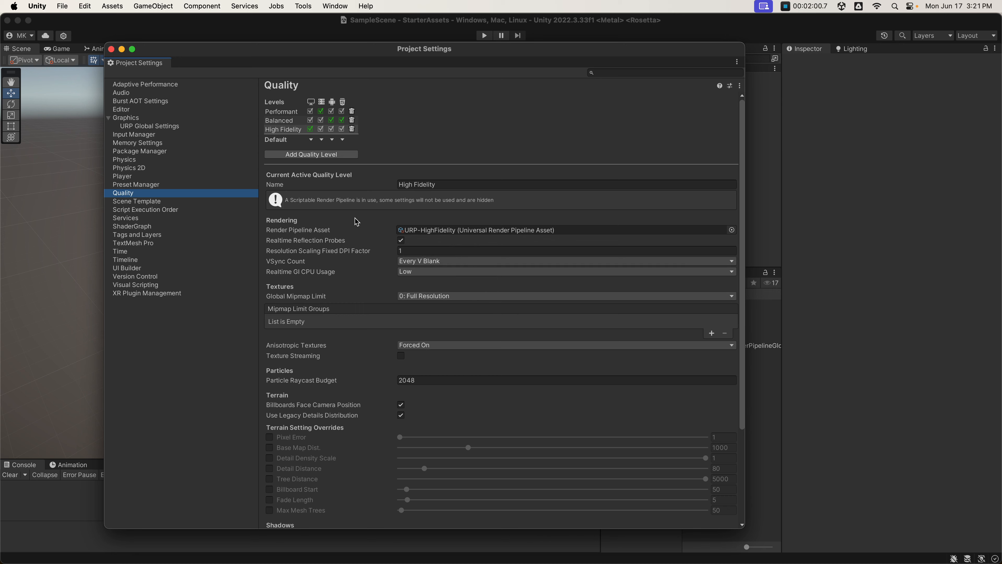
pyautogui.click(438, 233)
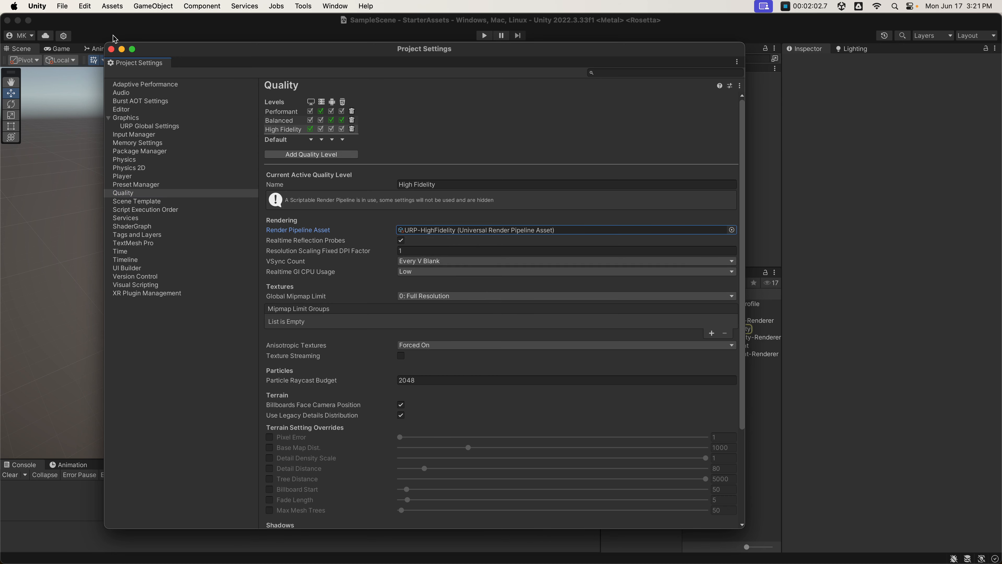
pyautogui.click(111, 49)
pyautogui.click(739, 329)
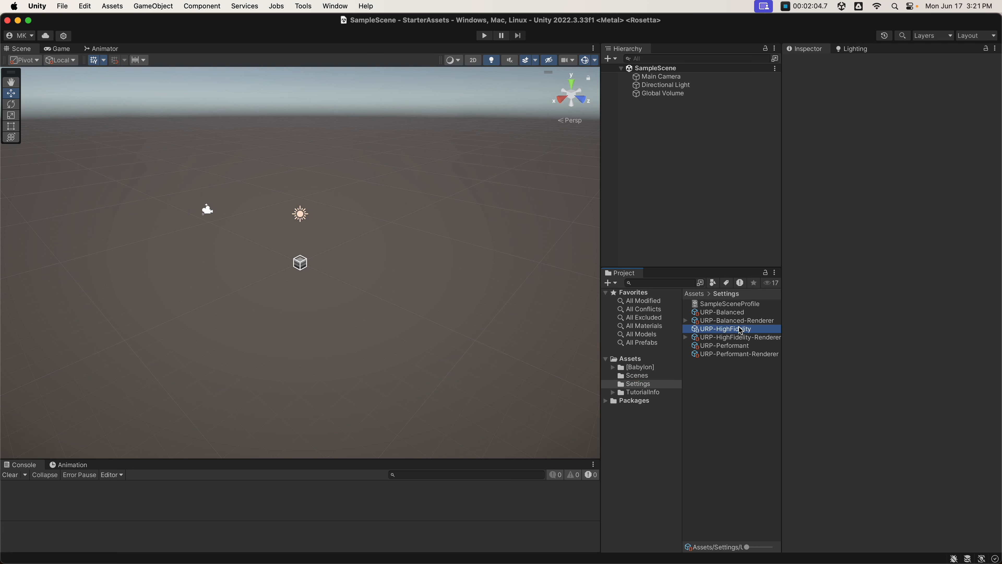
pyautogui.scroll(-5, 870, 232)
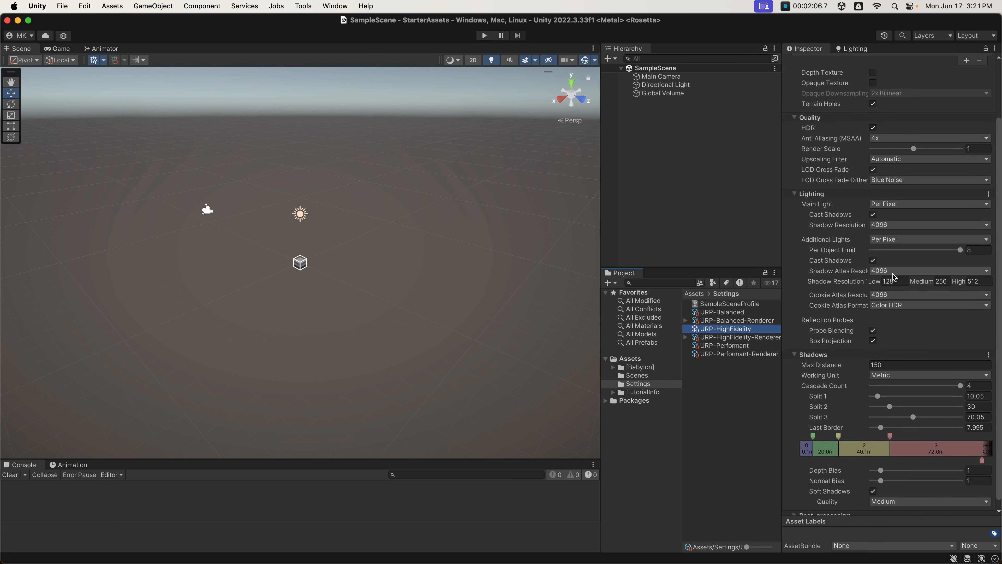
pyautogui.click(872, 330)
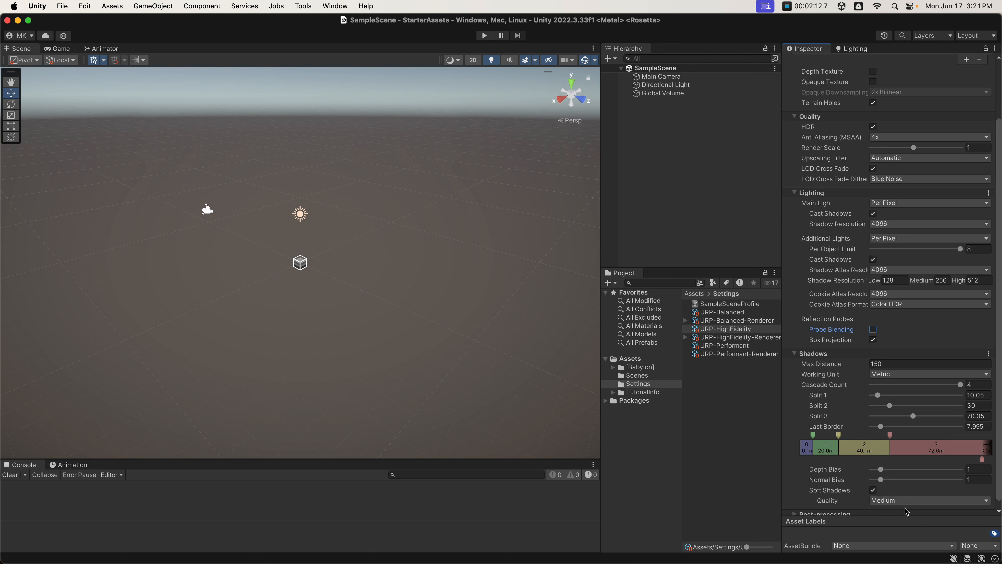
# Set the URP-HighFidelity shadow depth bias to 0.0015 and the normal bias to 0.
pyautogui.click(975, 469)
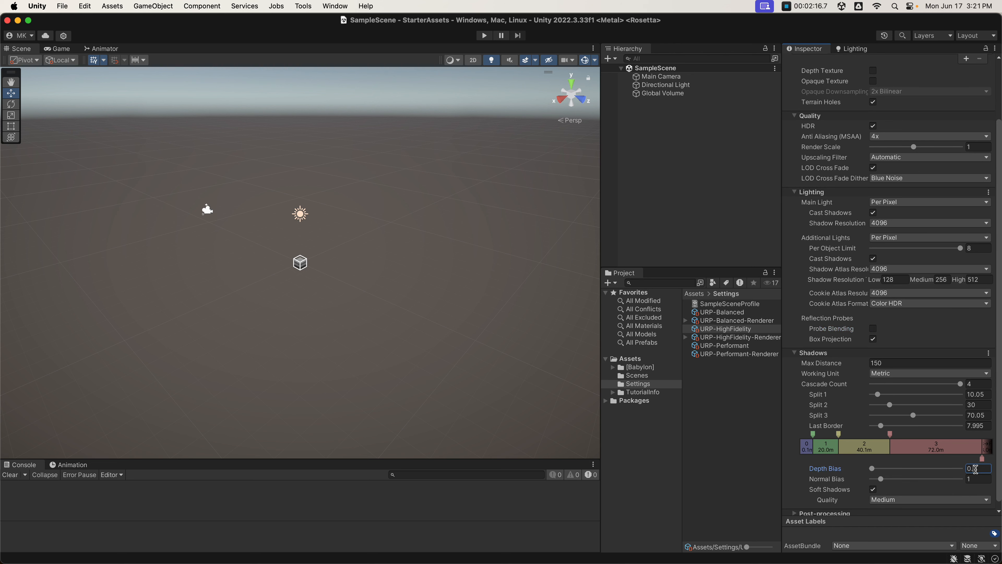
pyautogui.write('0.0015')
pyautogui.click(974, 478)
pyautogui.write('0')
pyautogui.click(709, 396)
# Create a folder named Projects directly under Assets and rename it as Project.
pyautogui.click(629, 358)
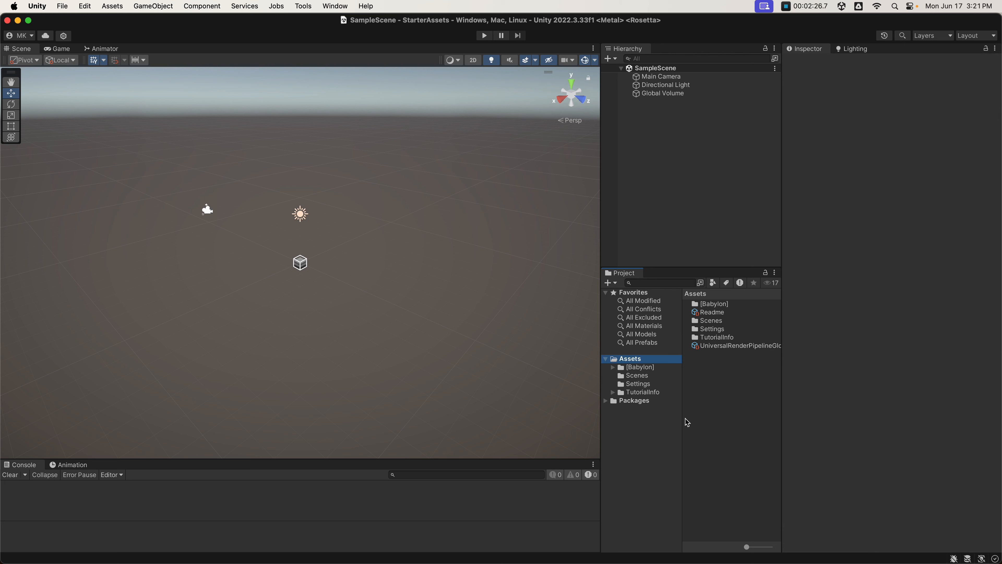
pyautogui.rightClick(720, 383)
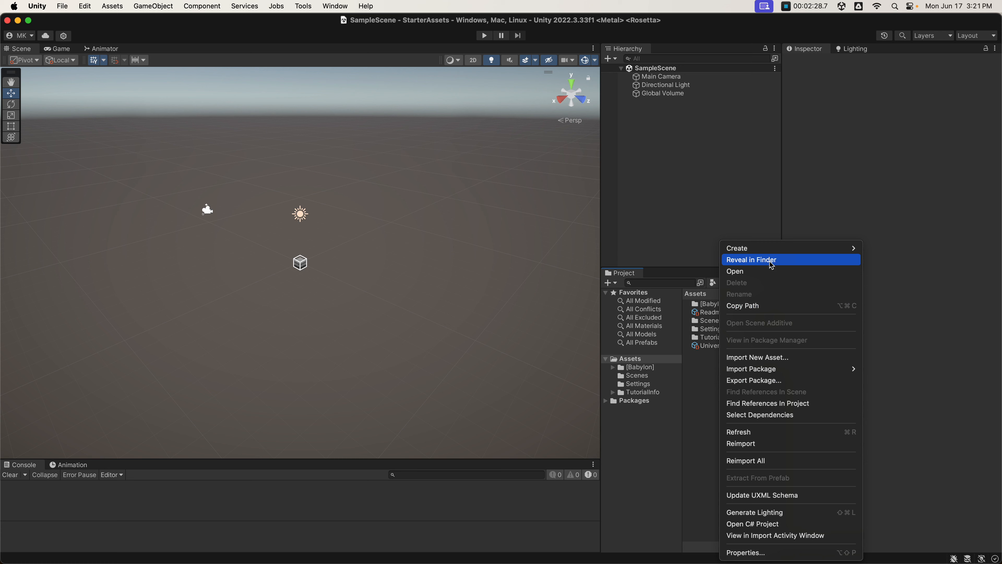
pyautogui.moveTo(789, 248)
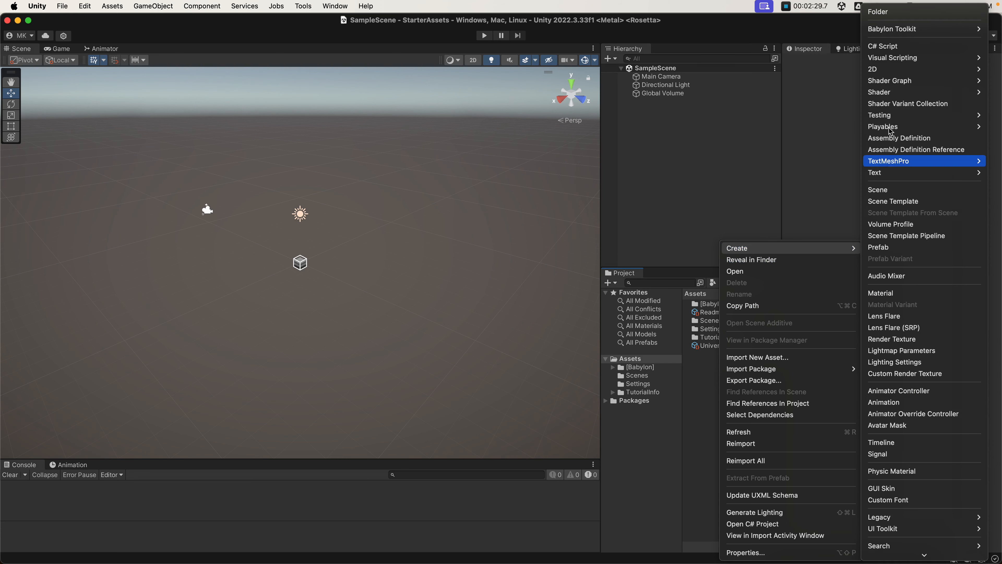
pyautogui.click(884, 12)
pyautogui.write('Projects')
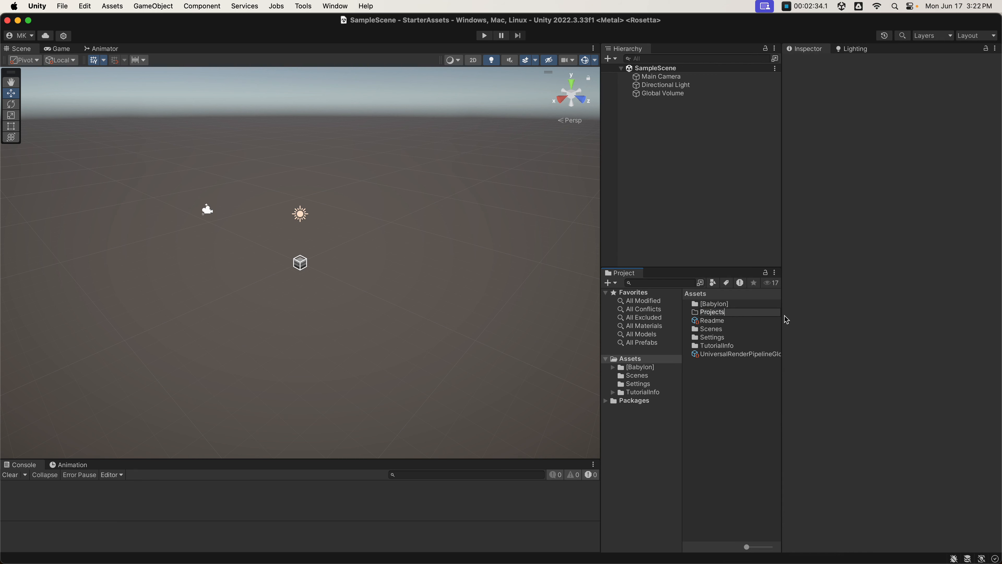
pyautogui.press('Return')
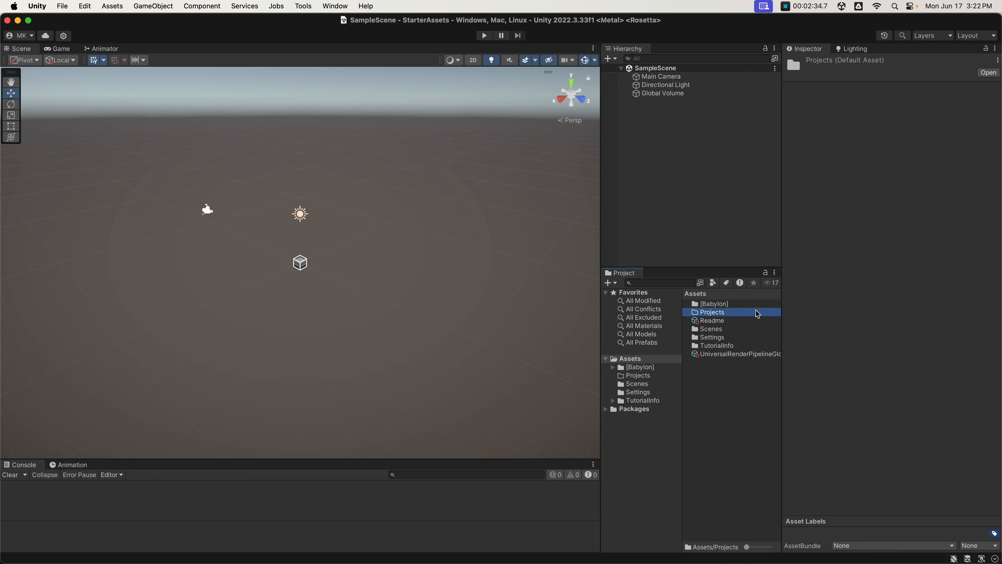
pyautogui.click(719, 312)
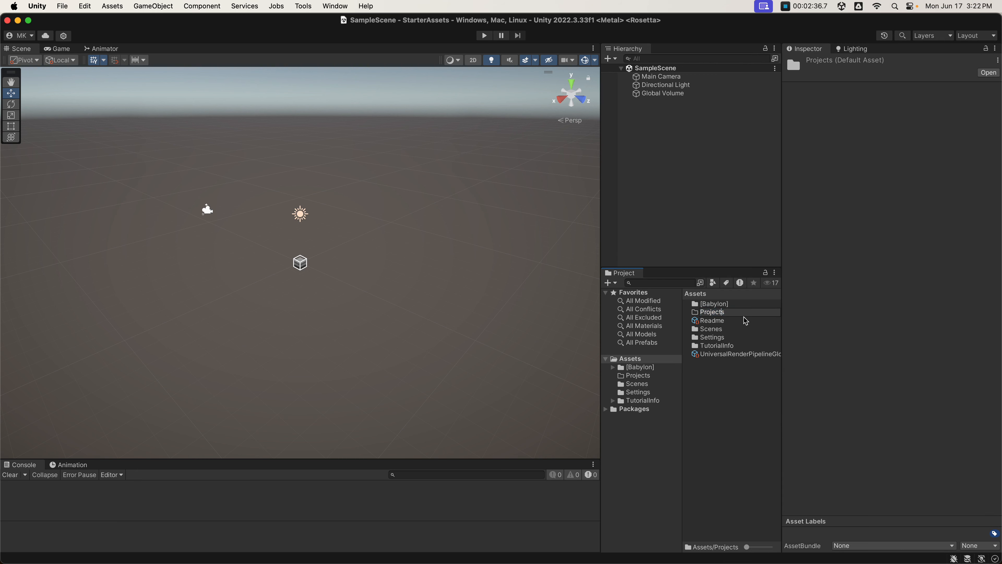
pyautogui.press('Return')
# Create another folder named Plugins directly under Assets.
pyautogui.rightClick(720, 411)
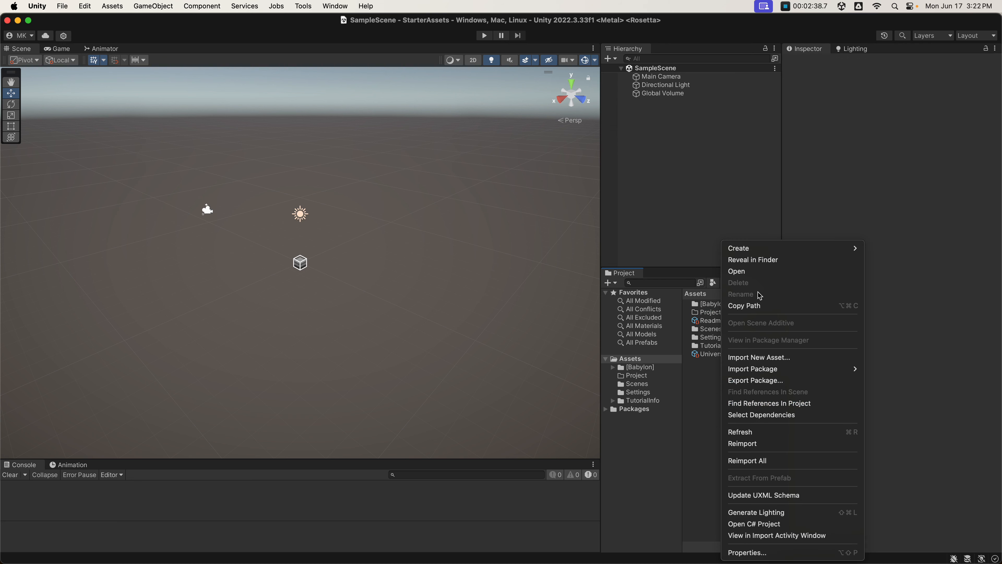
pyautogui.moveTo(761, 249)
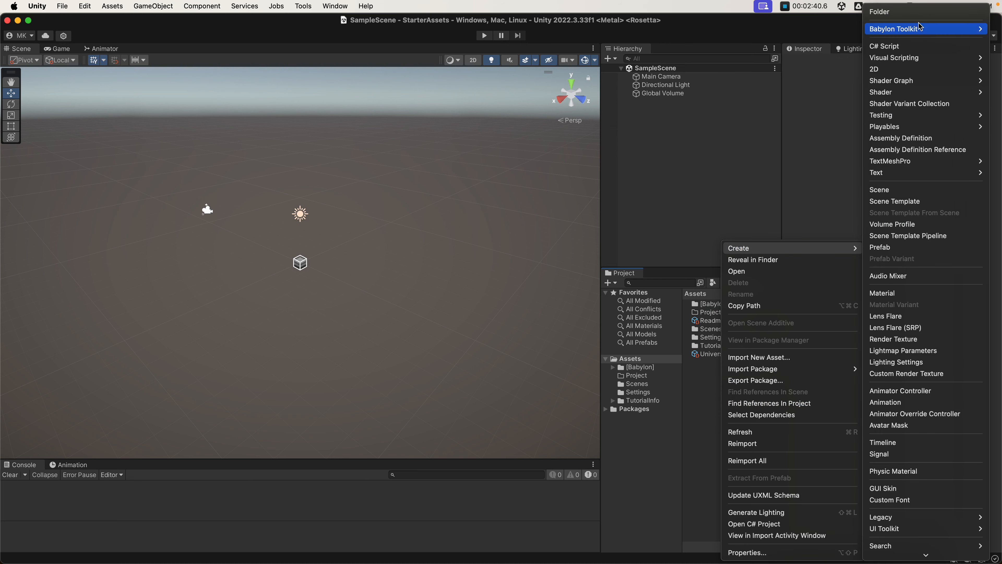
pyautogui.click(880, 12)
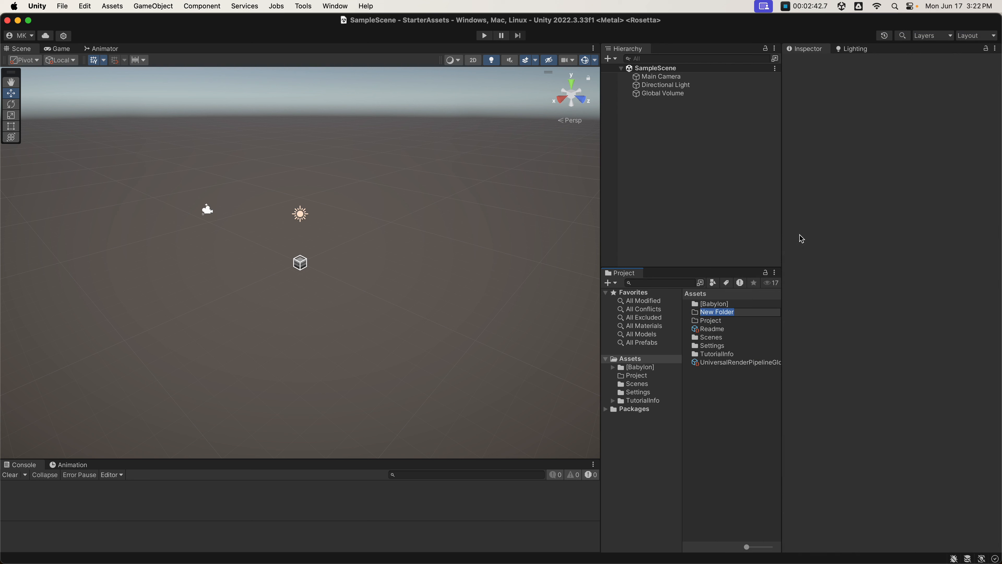
pyautogui.write('Plugins')
pyautogui.press('Return')
pyautogui.click(716, 408)
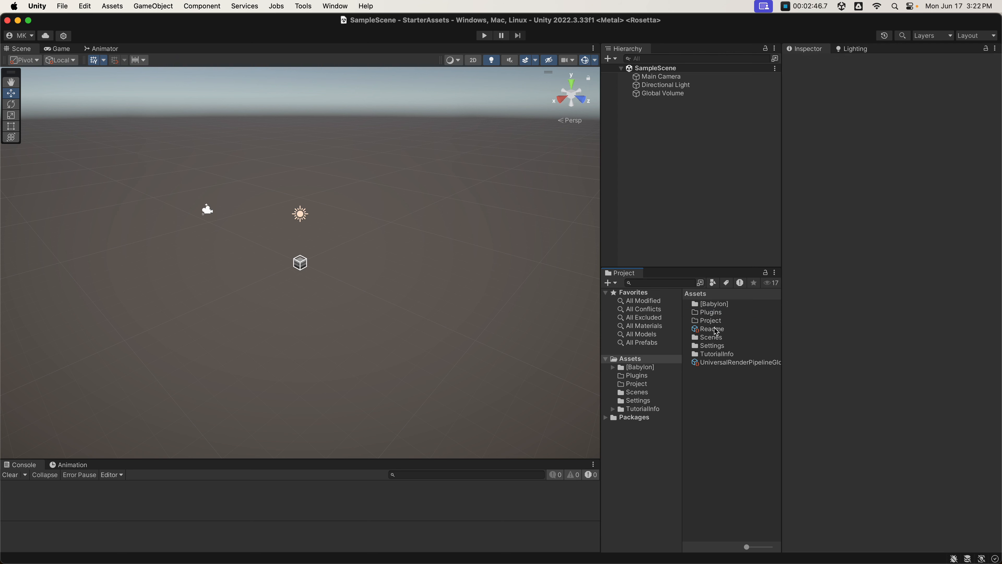
# Create a folder named Lighting inside the Project folder.
pyautogui.doubleClick(710, 320)
pyautogui.rightClick(711, 355)
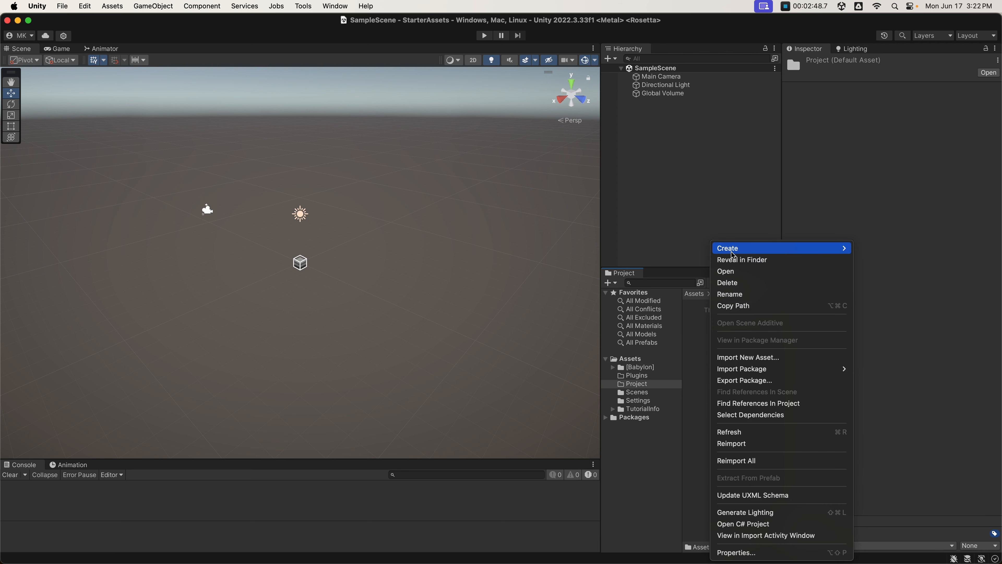
pyautogui.moveTo(769, 248)
pyautogui.click(873, 13)
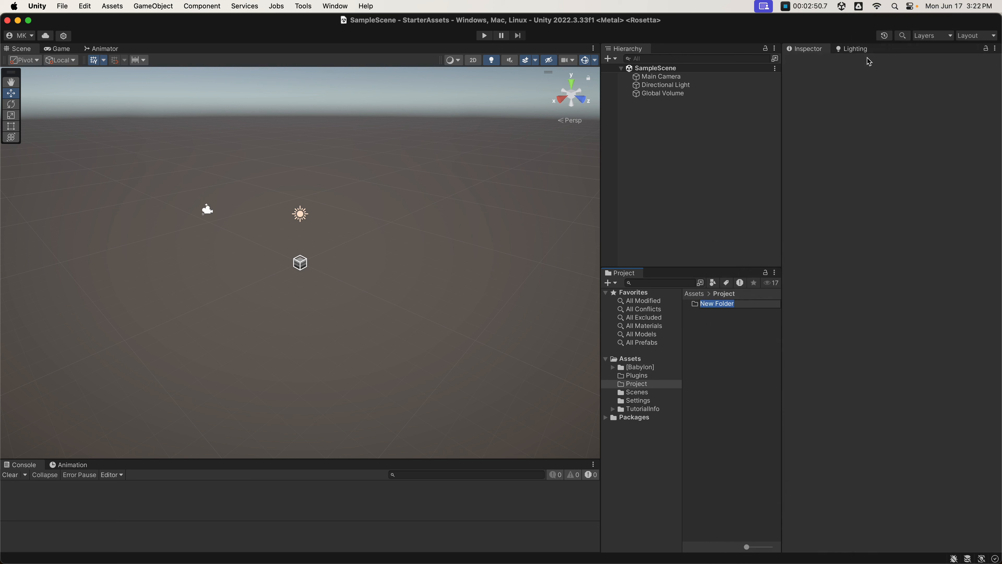
pyautogui.write('Lighting')
pyautogui.press('Return')
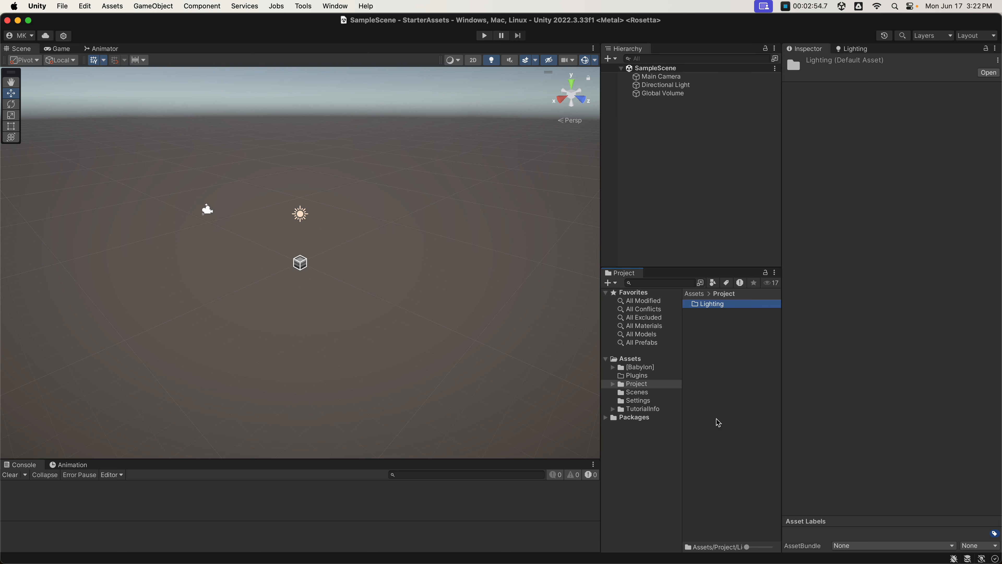
# Add a second subfolder named Materials to the Project folder.
pyautogui.rightClick(709, 336)
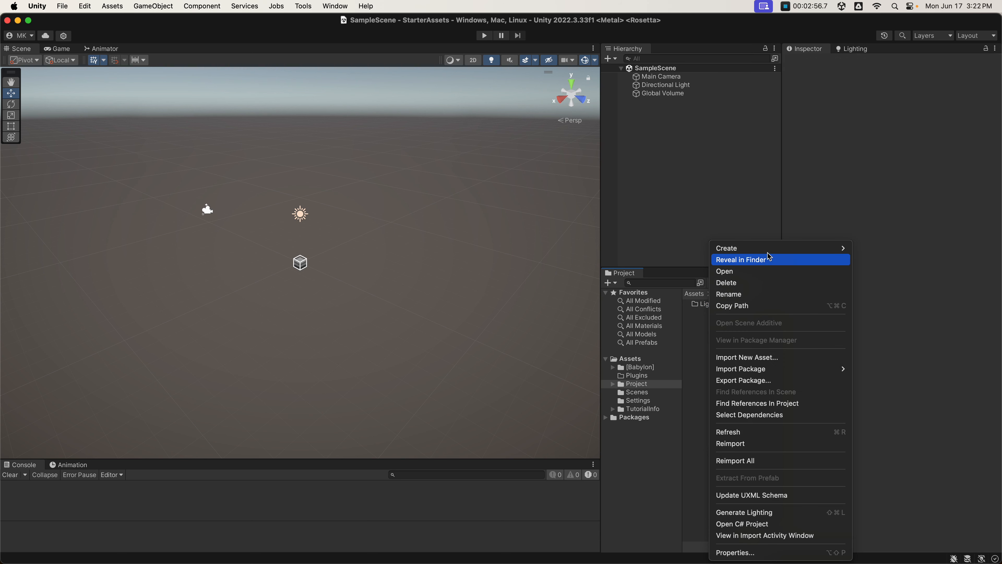
pyautogui.moveTo(819, 248)
pyautogui.click(868, 12)
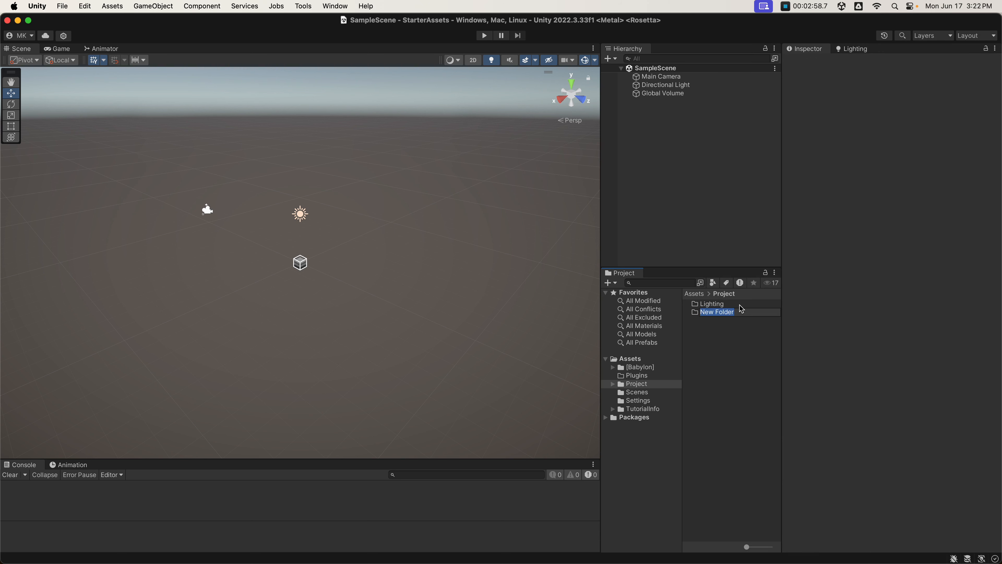
pyautogui.write('Materials')
pyautogui.press('Return')
# Create a material named M_AMIGA in the Materials folder and assign the Amiga texture to its base map.
pyautogui.doubleClick(738, 313)
pyautogui.rightClick(722, 312)
pyautogui.moveTo(767, 253)
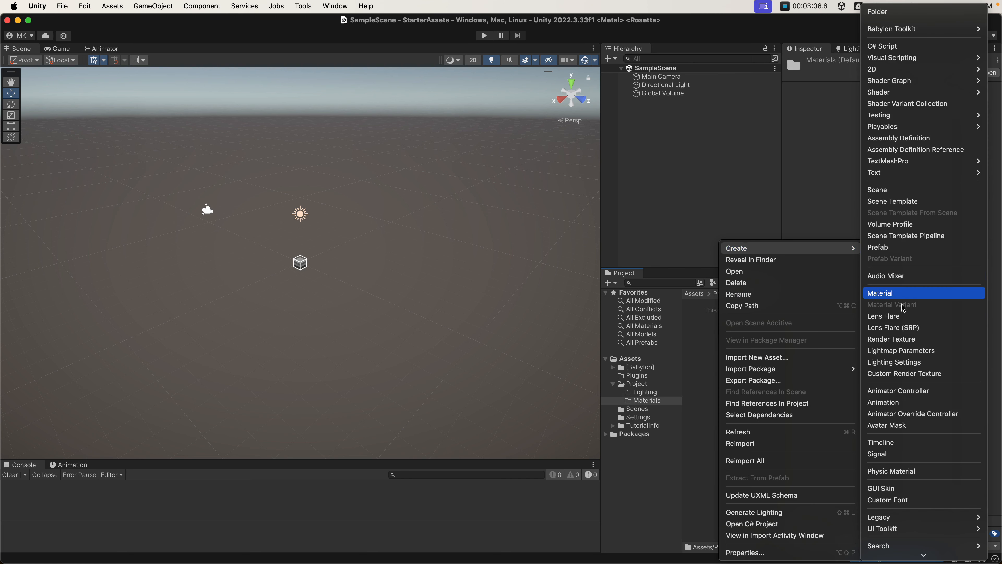
pyautogui.click(879, 293)
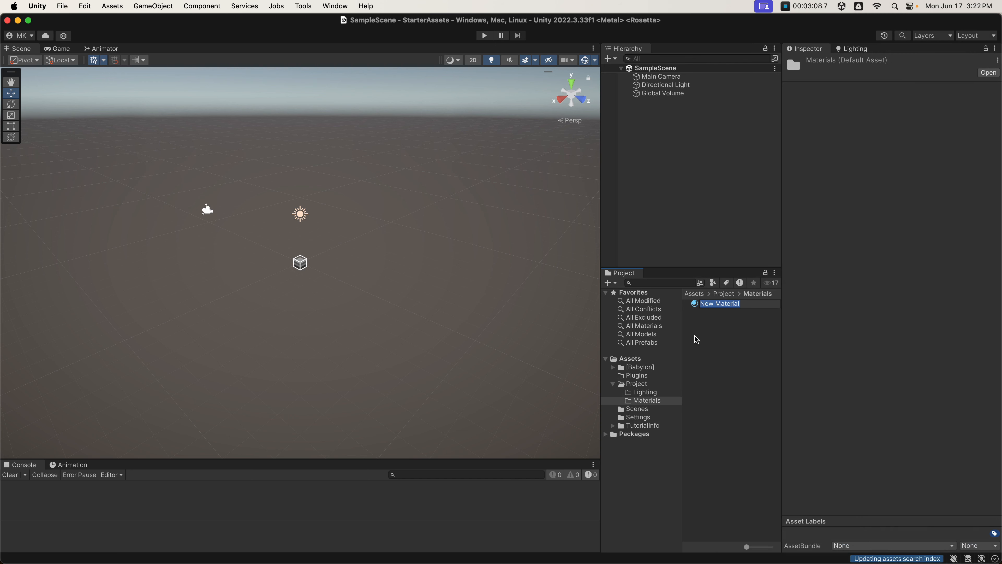
pyautogui.write('M_AM')
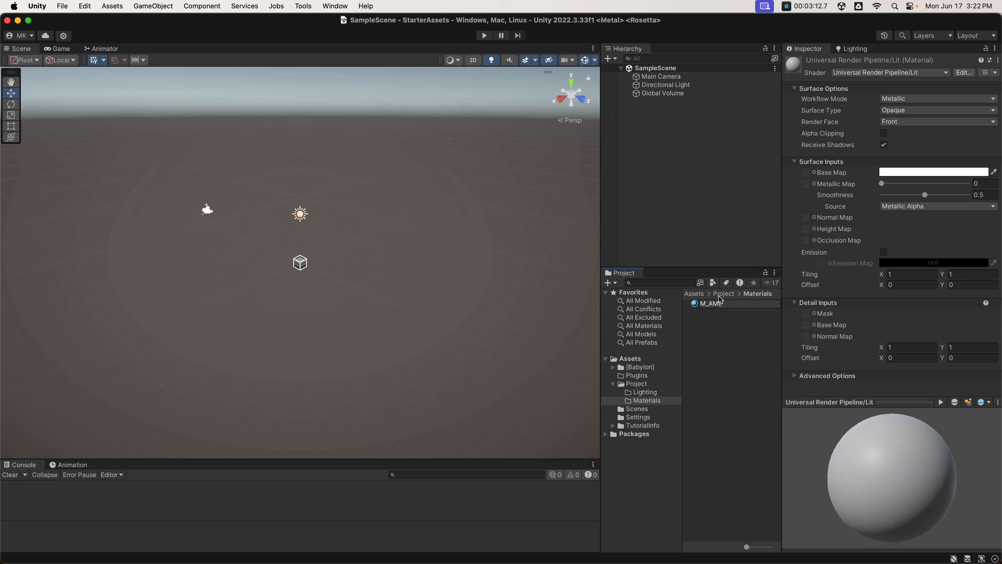
pyautogui.write('IGA')
pyautogui.press('Return')
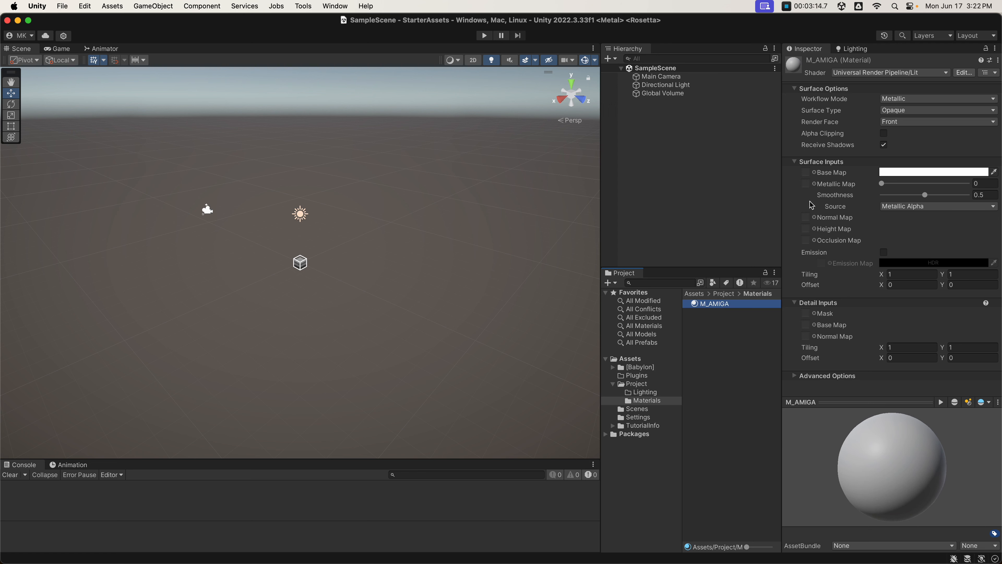
pyautogui.click(814, 172)
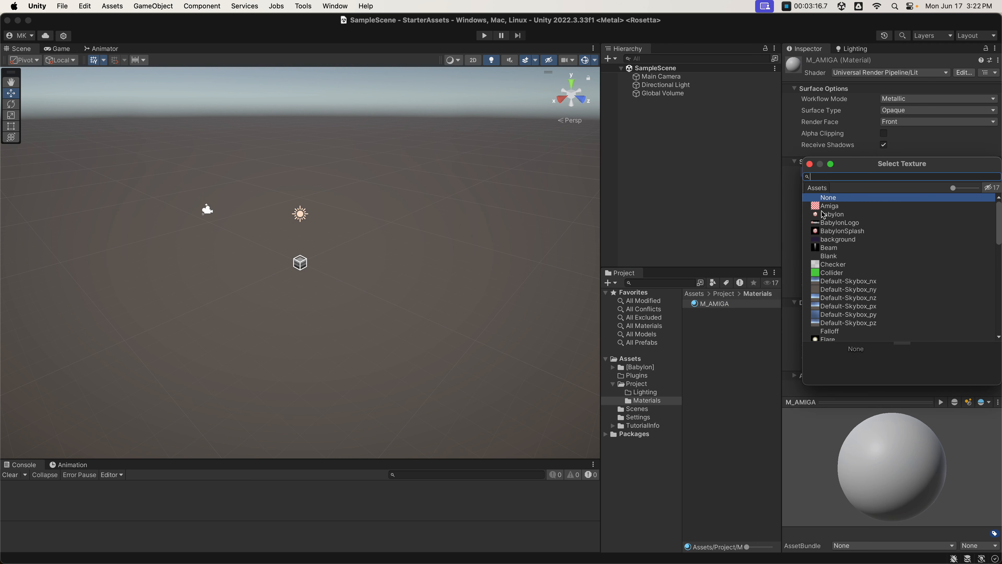
pyautogui.doubleClick(828, 205)
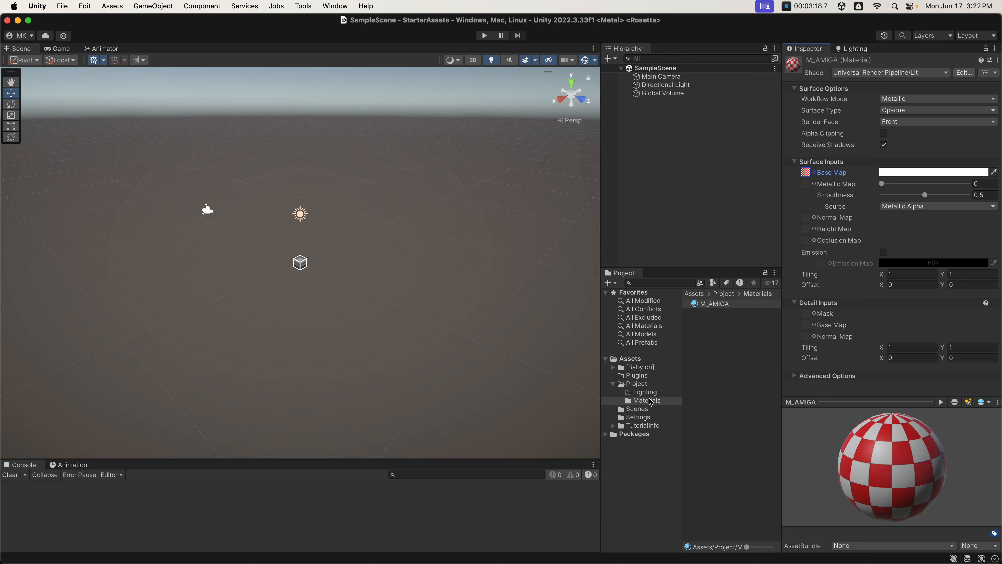
# Create a new lighting settings asset in the project's Lighting folder and name it Default Lighting Settings.
pyautogui.click(645, 391)
pyautogui.click(855, 52)
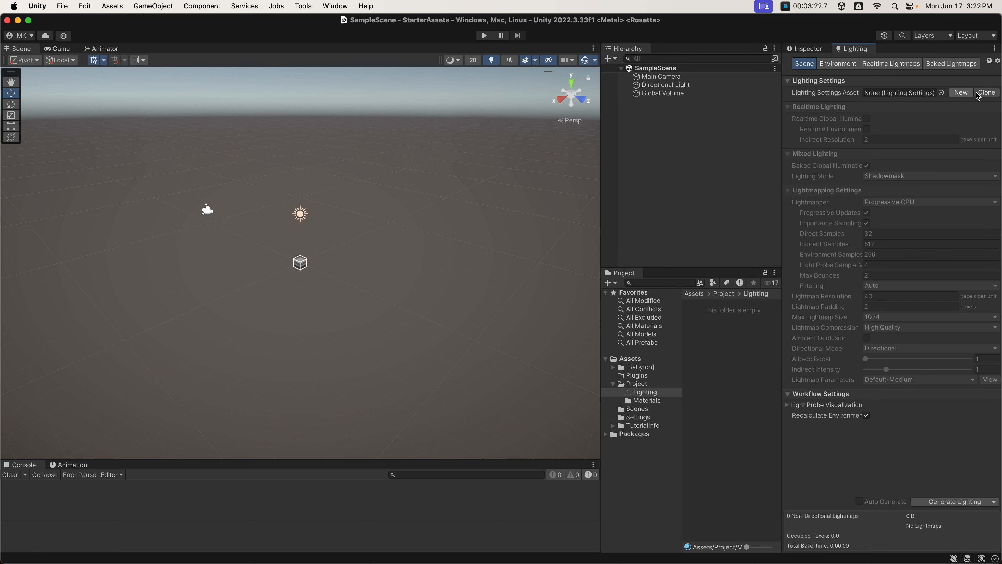
pyautogui.click(960, 92)
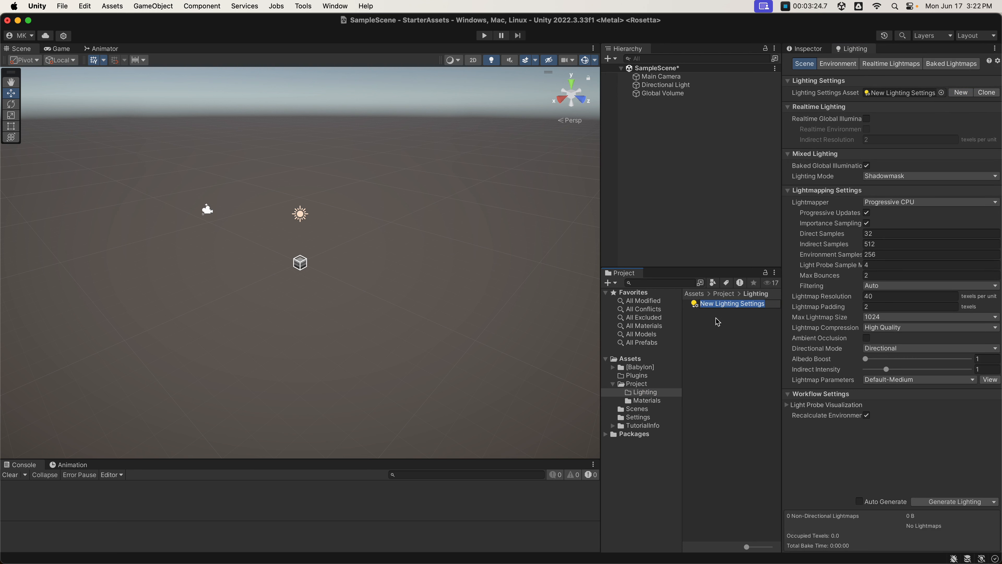
pyautogui.click(710, 305)
pyautogui.press('Right')
pyautogui.hotkey('shift', 'Left')
pyautogui.hotkey('shift', 'Left')
pyautogui.hotkey('shift', 'Left')
pyautogui.write('efault')
pyautogui.press('Return')
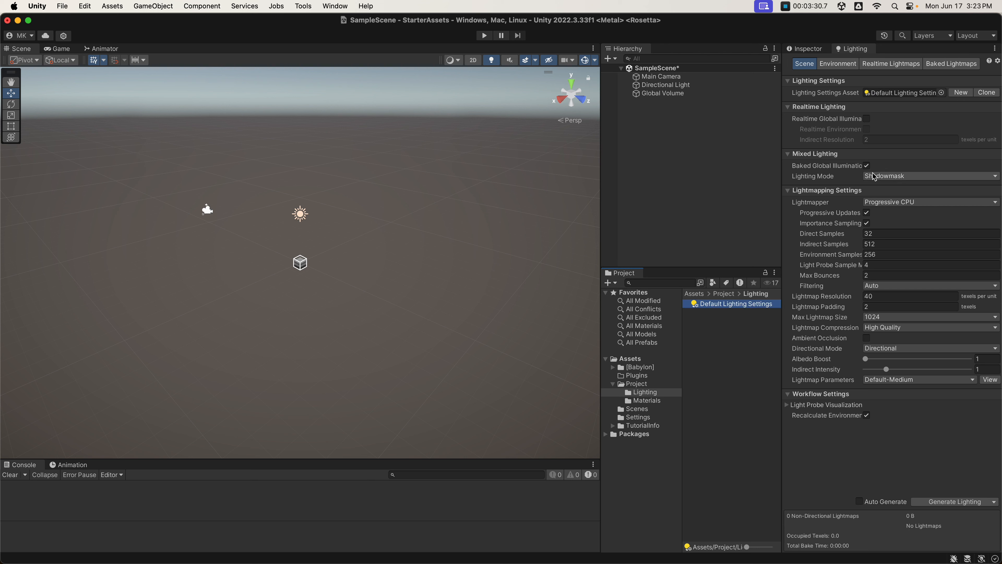
# Set the lighting mode to Subtractive and the lightmapper to Progressive GPU (Preview), with progressive updates and importance sampling disabled.
pyautogui.click(880, 176)
pyautogui.click(886, 202)
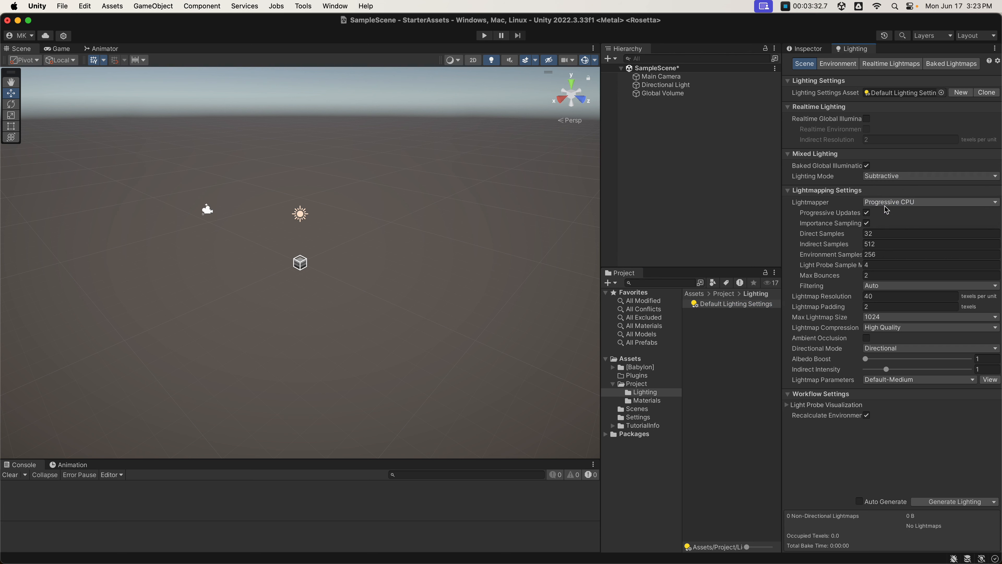
pyautogui.click(886, 202)
pyautogui.click(882, 215)
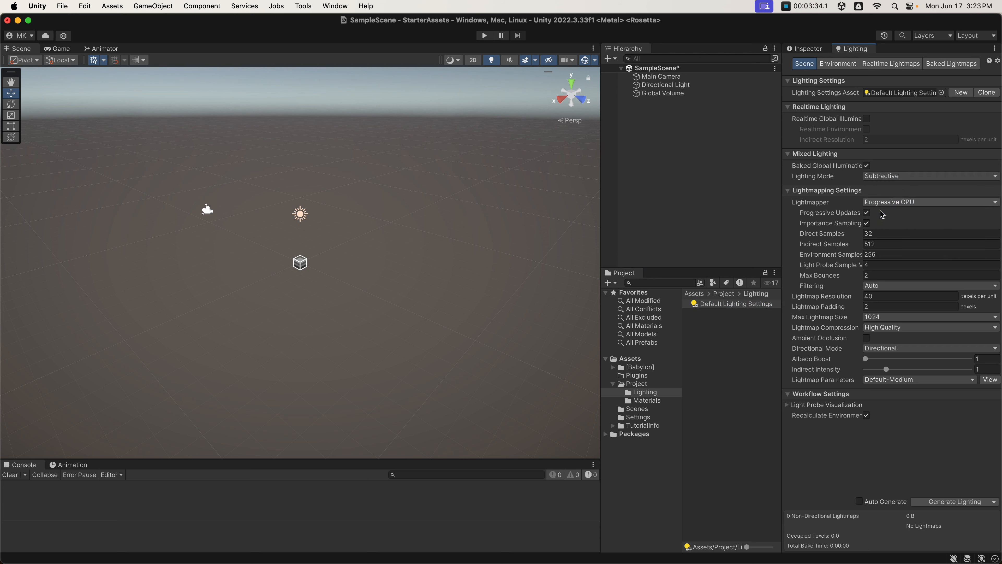
pyautogui.click(867, 212)
pyautogui.click(866, 223)
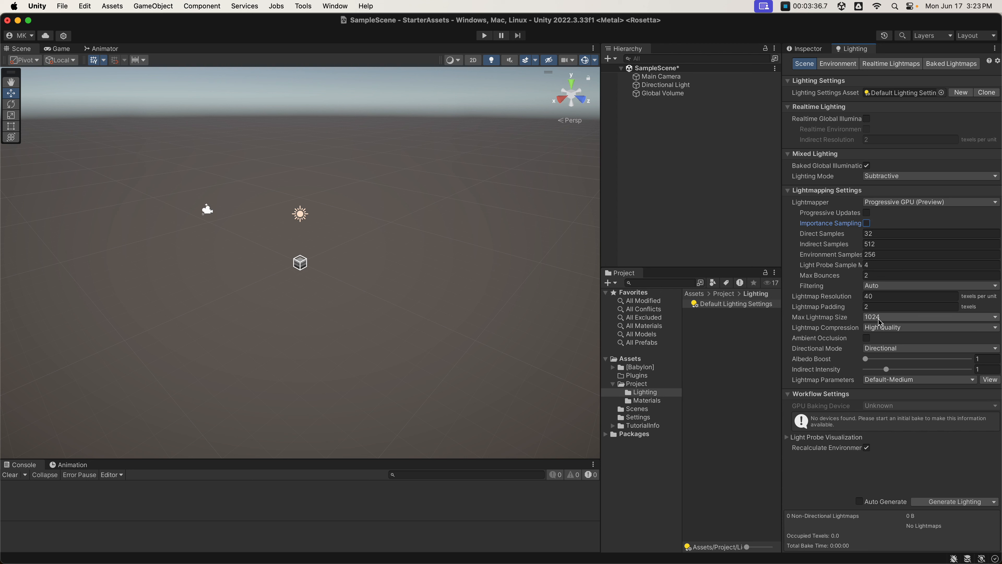
# Set the lightmap compression to None and the directional mode to Non-Directional.
pyautogui.click(875, 329)
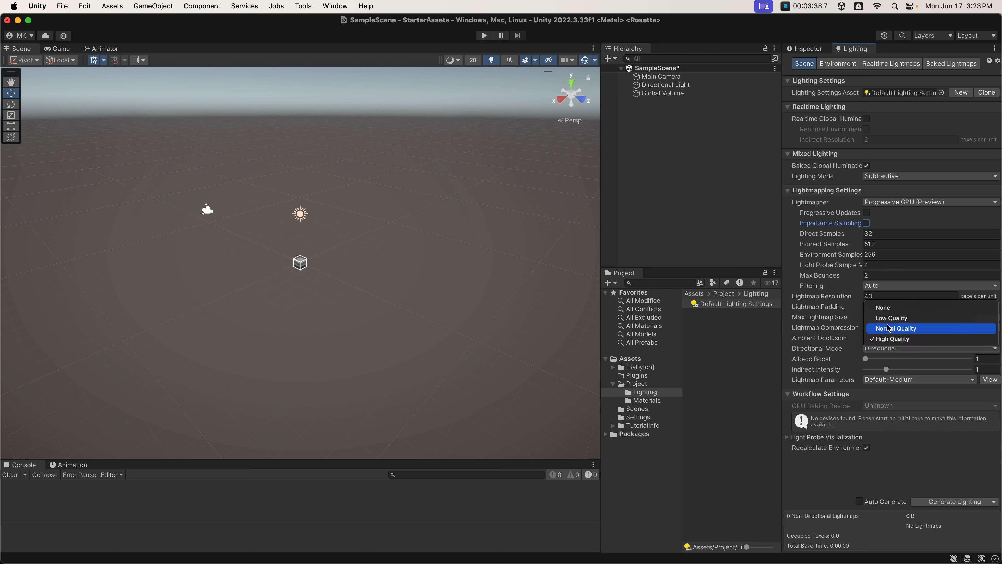
pyautogui.click(883, 308)
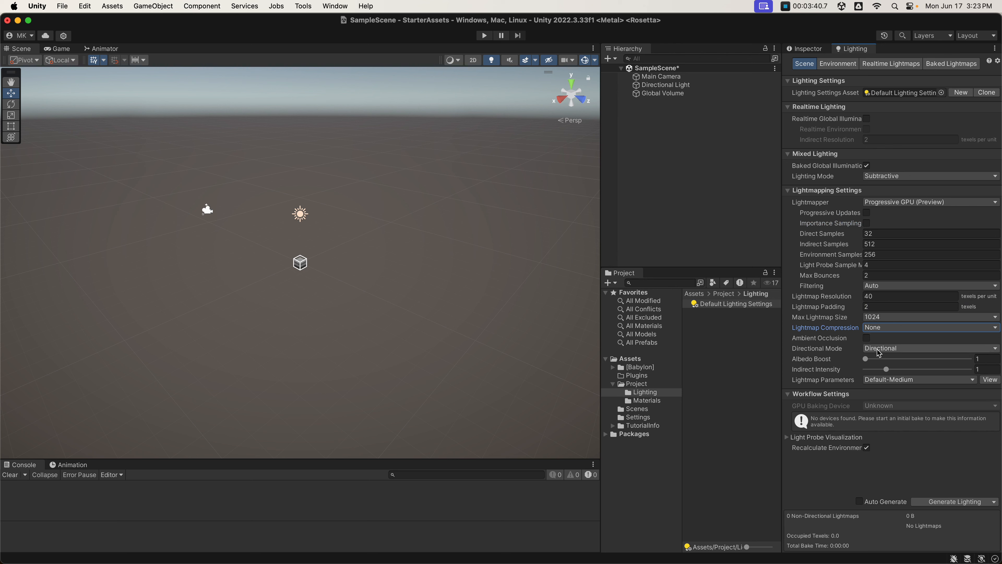
pyautogui.click(878, 353)
pyautogui.click(884, 341)
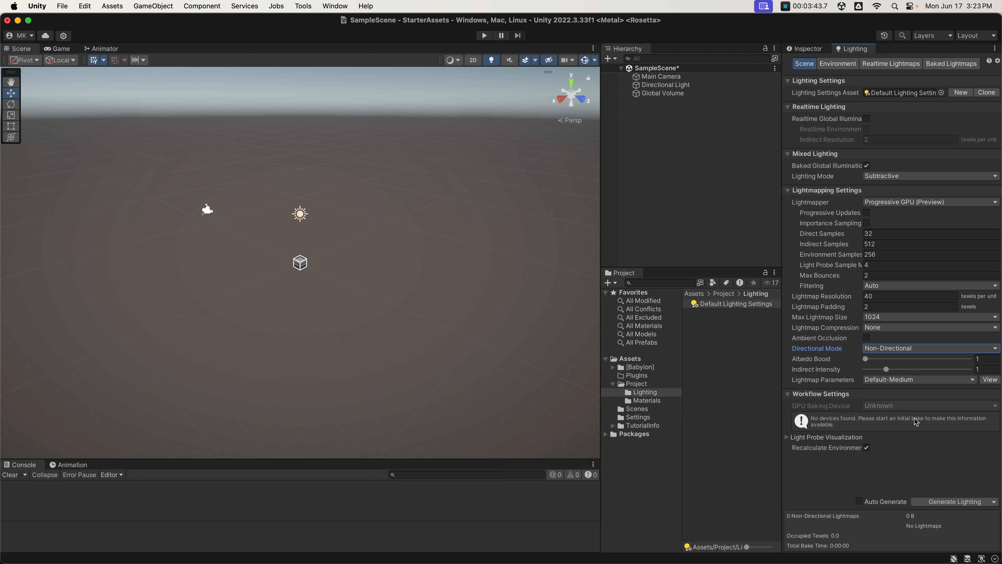
pyautogui.click(742, 412)
# Collapse the Project folder and show the contents of the [Babylon] folder.
pyautogui.click(635, 383)
pyautogui.click(612, 383)
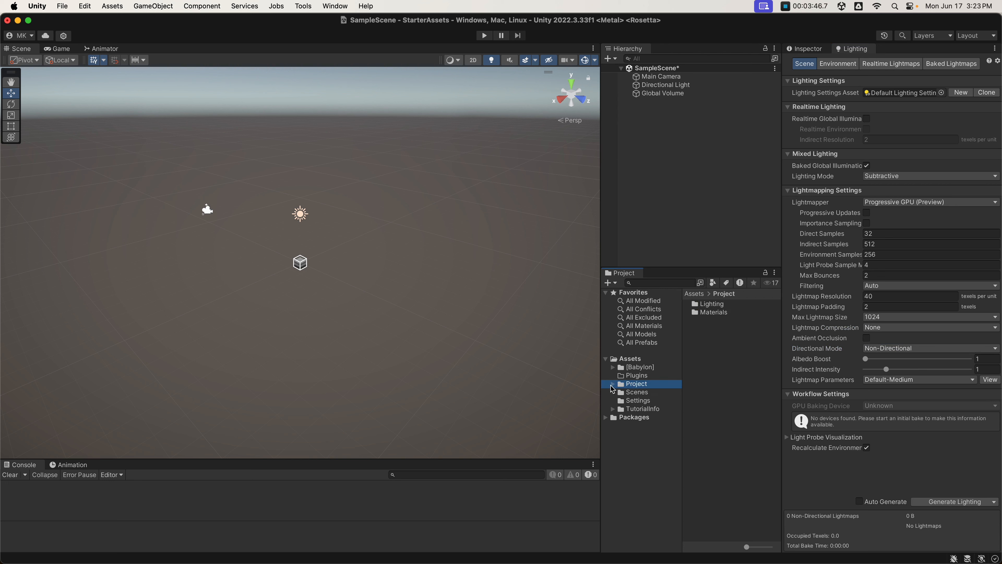
pyautogui.click(639, 368)
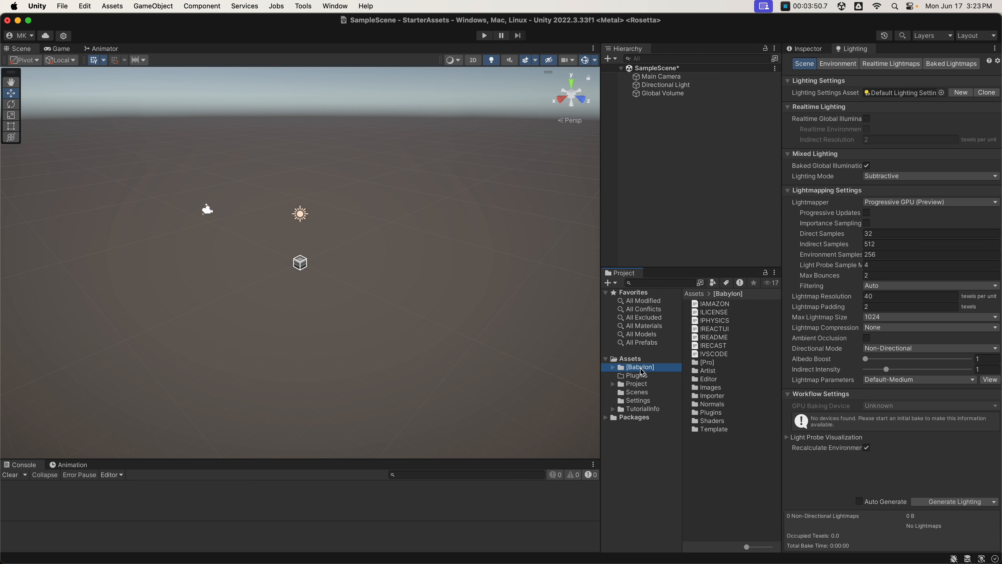
pyautogui.click(724, 469)
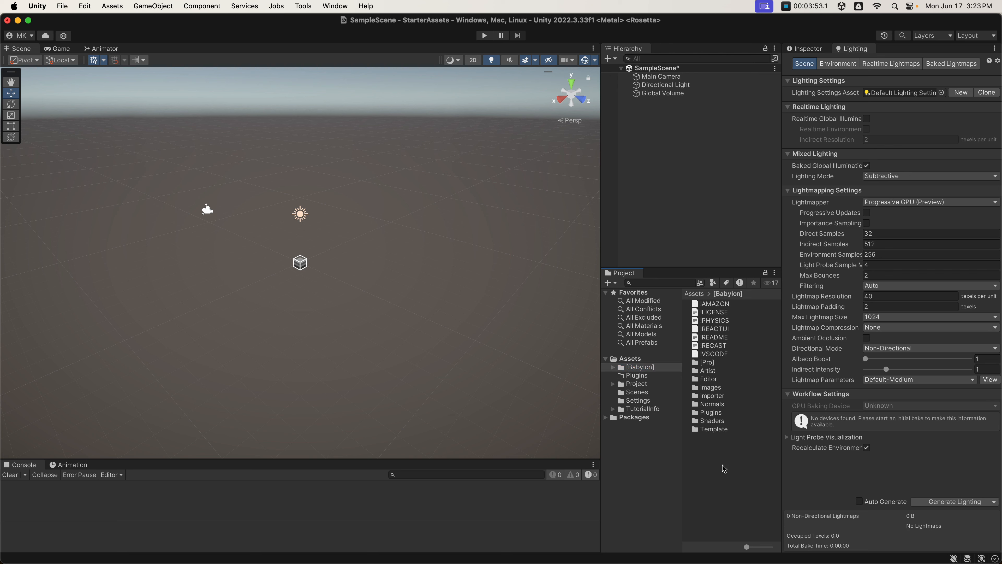
# Open the Package Manager and list the packages under My Assets.
pyautogui.click(304, 9)
pyautogui.moveTo(322, 23)
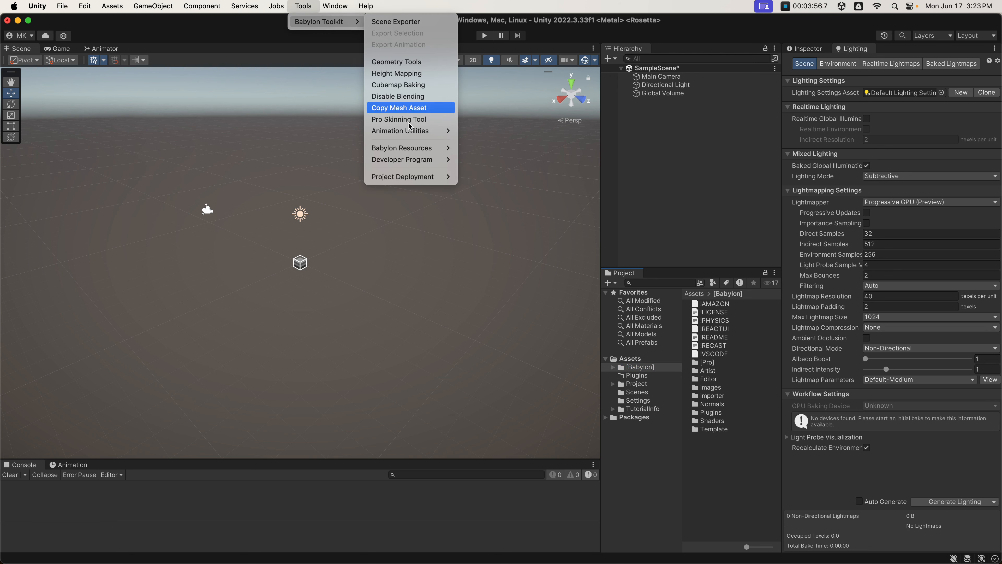
pyautogui.moveTo(335, 6)
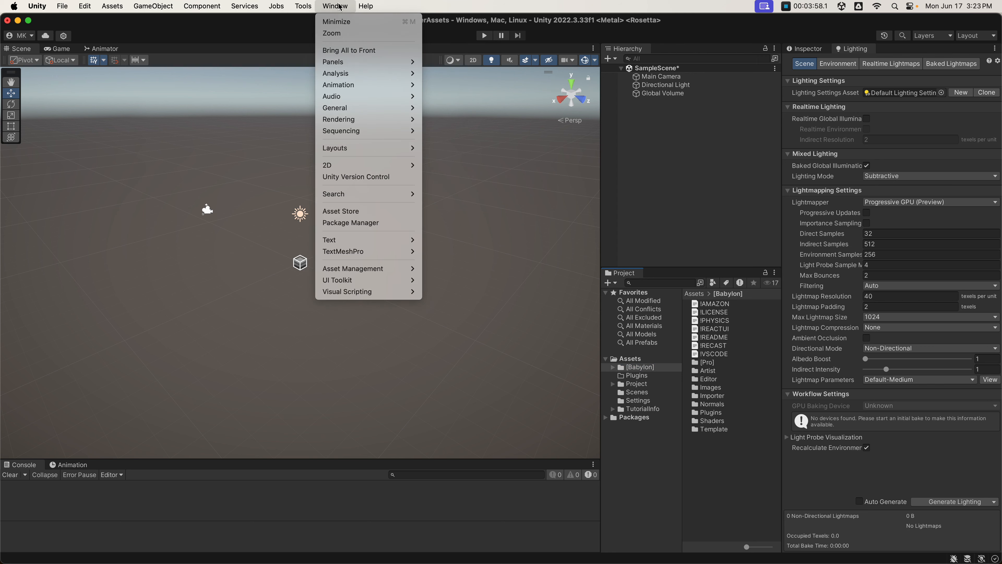
pyautogui.click(392, 223)
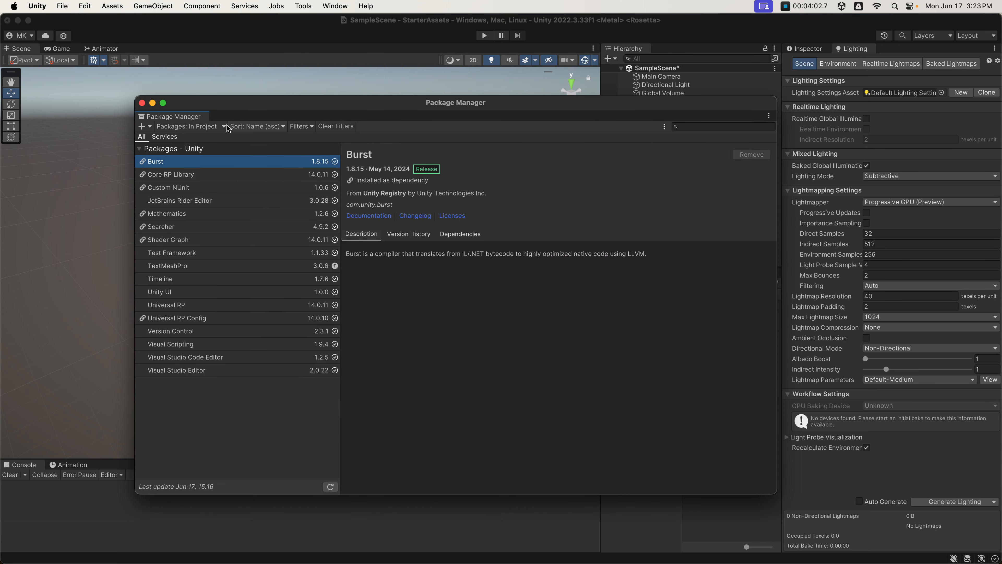
pyautogui.click(204, 127)
pyautogui.click(197, 170)
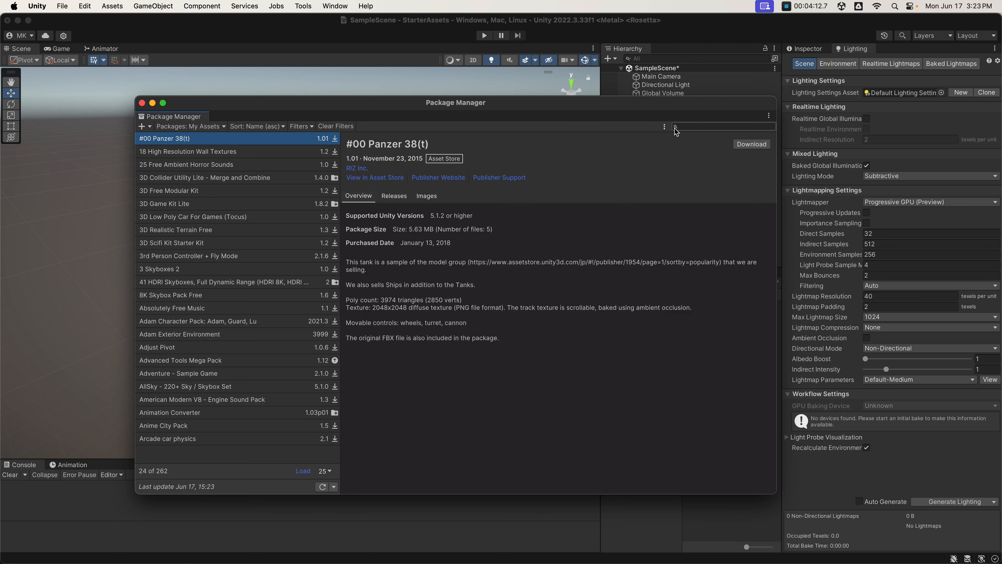
# Search the packages for Starter and start importing Starter Assets: Character Controllers | URP.
pyautogui.click(697, 130)
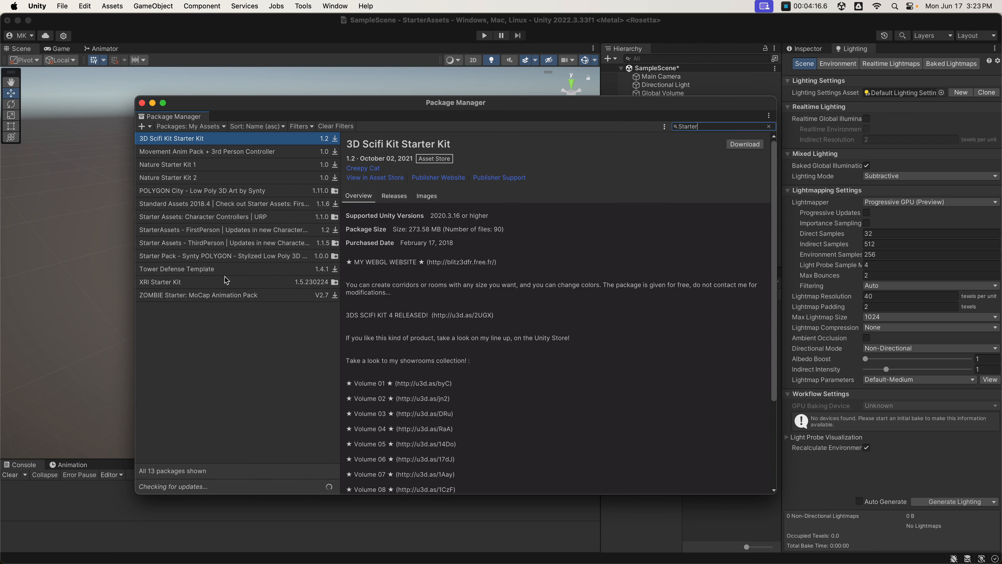
pyautogui.click(176, 218)
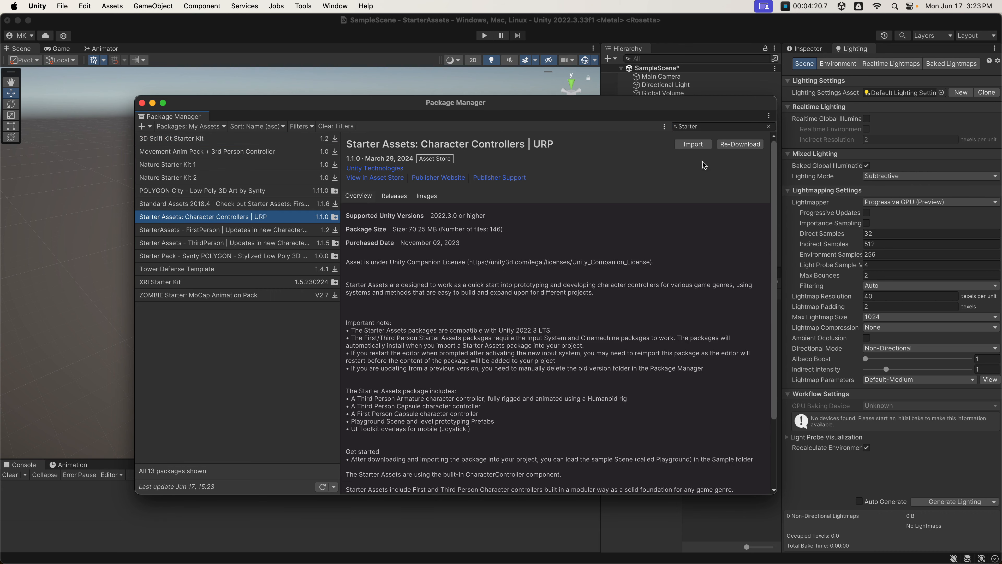
pyautogui.click(700, 143)
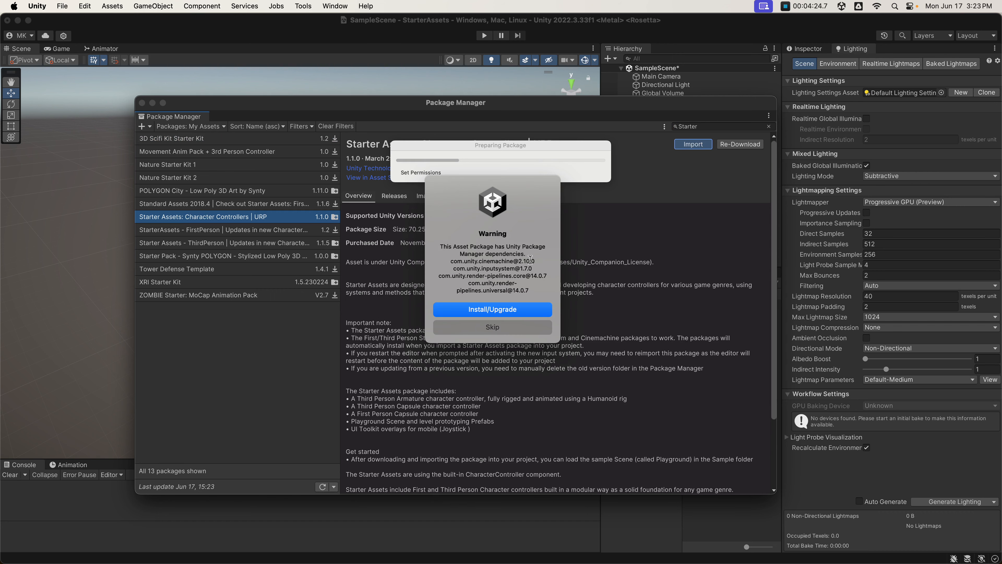
# Install the package's dependencies and enable the new input system backends, saving SampleScene for the editor restart.
pyautogui.click(482, 312)
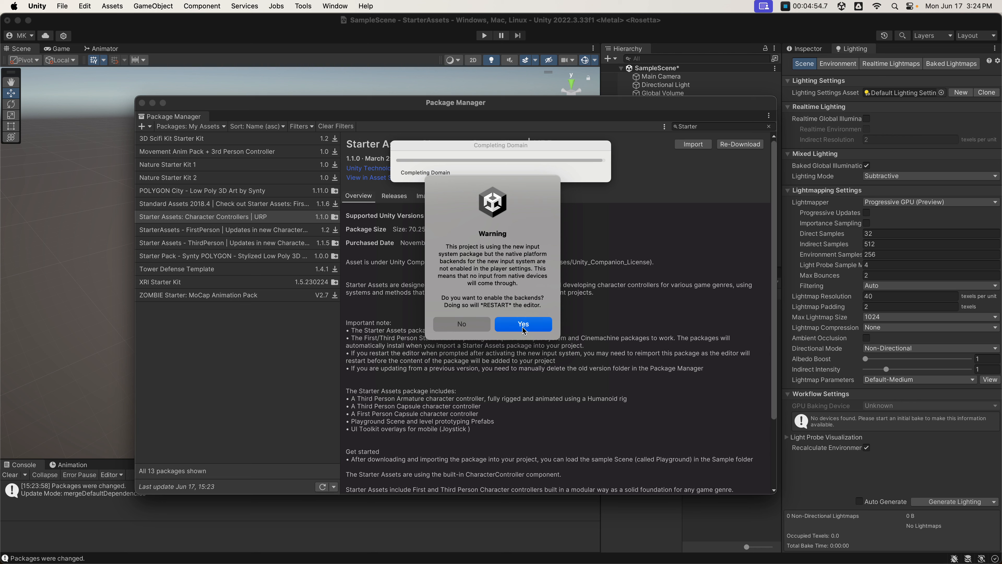
pyautogui.click(522, 325)
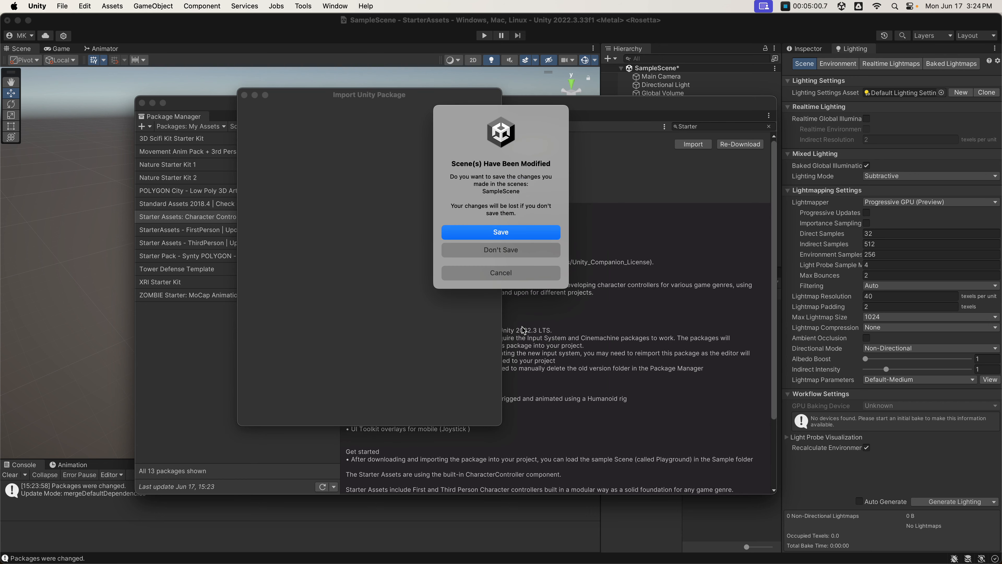
pyautogui.click(505, 235)
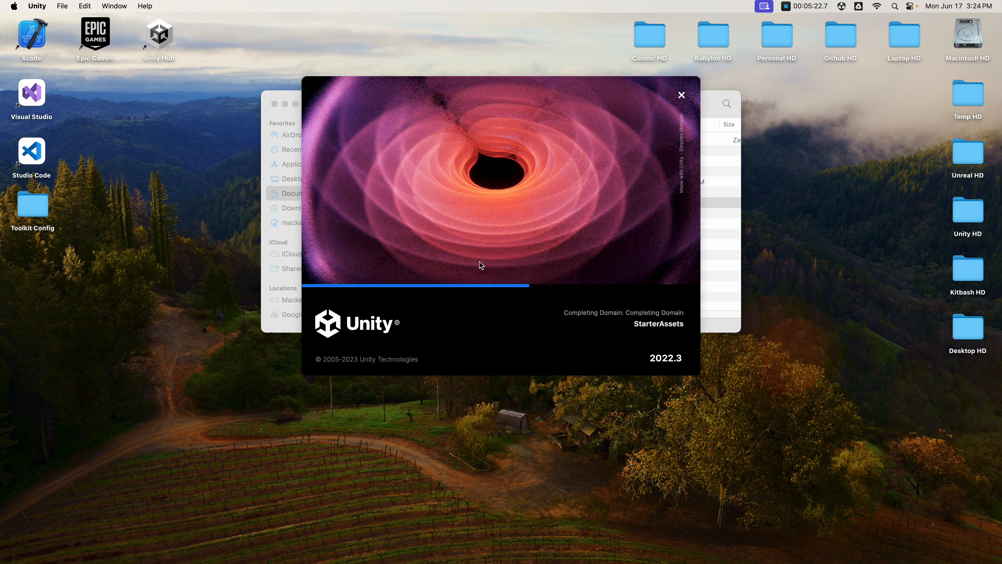
pyautogui.moveTo(491, 84); pyautogui.dragTo(505, 70)
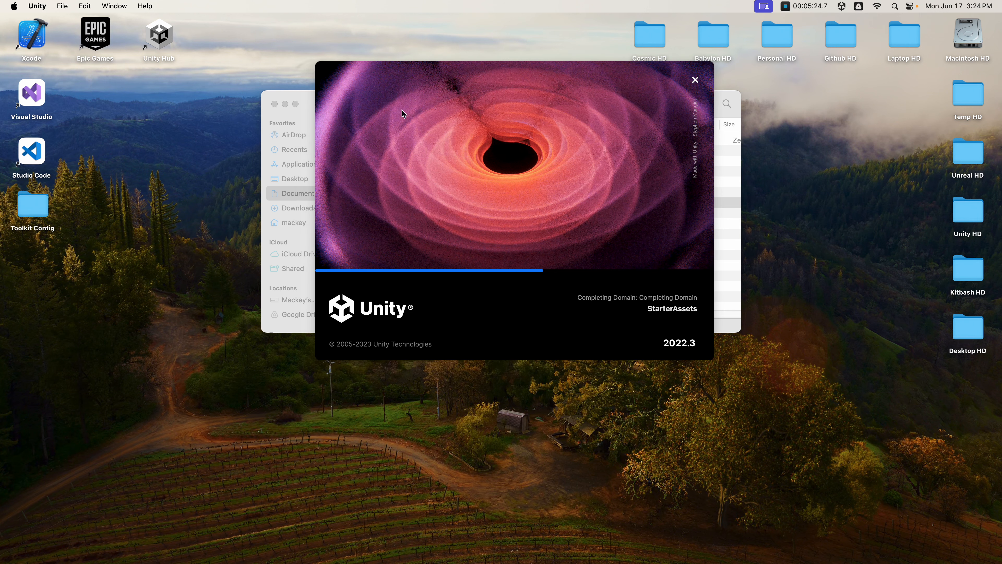
pyautogui.moveTo(292, 105); pyautogui.dragTo(262, 144)
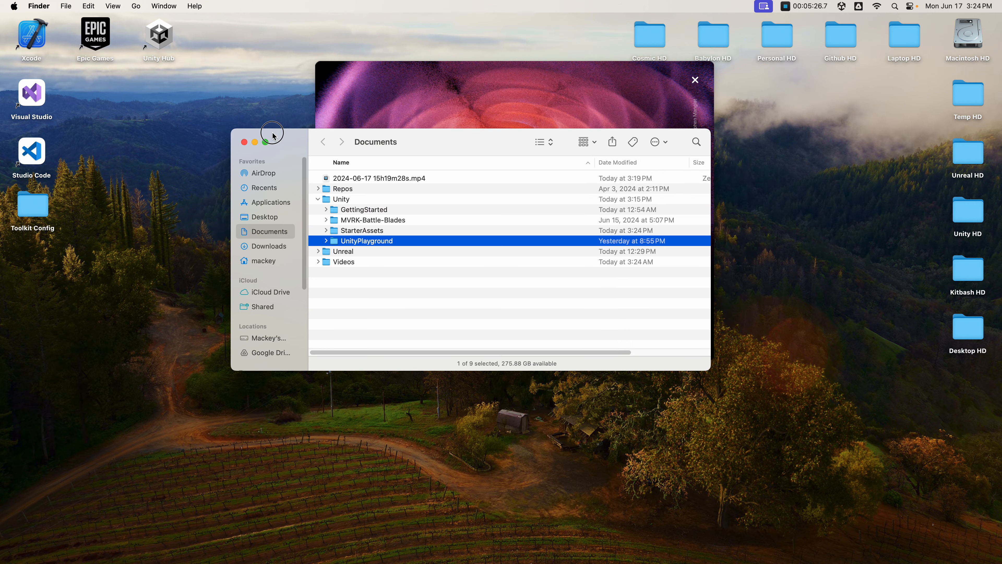
# Search the My Assets packages for starter and select Starter Assets: Character Controllers | URP.
pyautogui.click(374, 101)
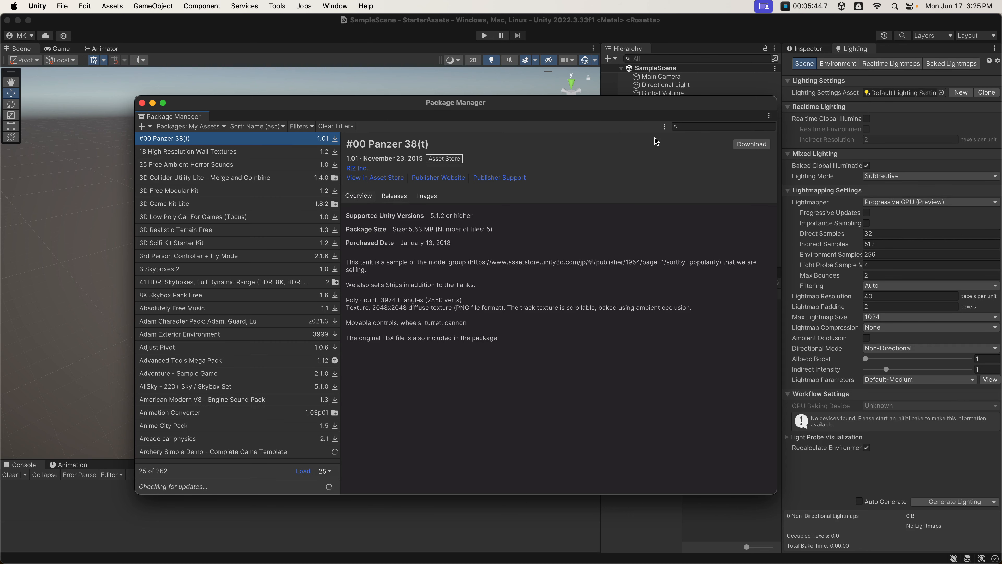
pyautogui.click(717, 127)
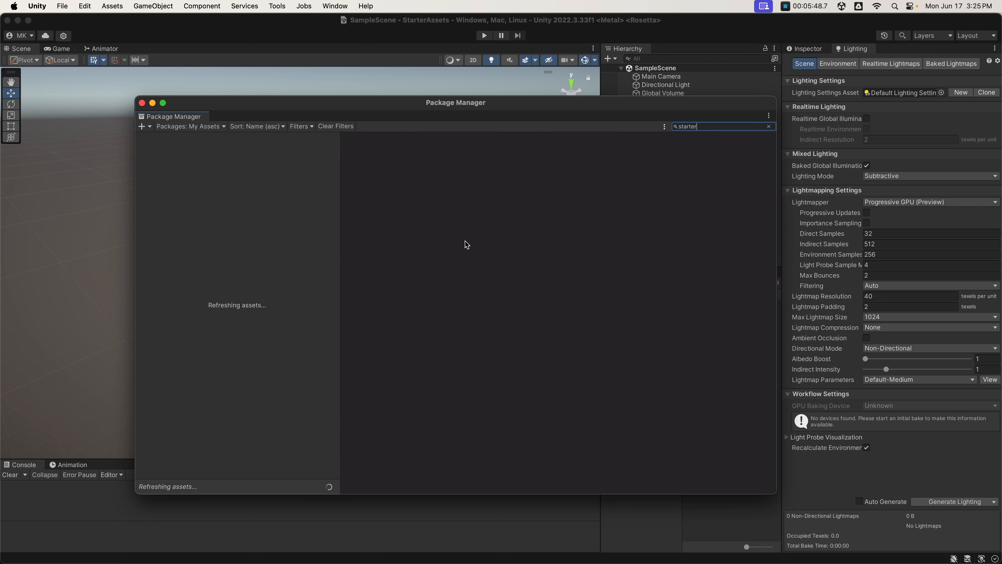
pyautogui.click(168, 218)
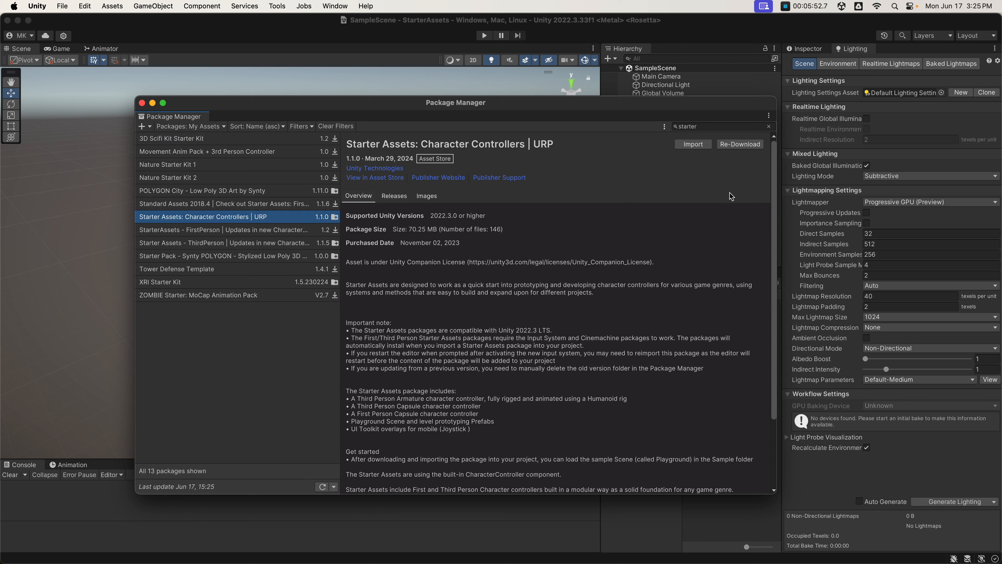
# Import all files of the selected package with its dependencies installed or upgraded, and close the Package Manager.
pyautogui.click(695, 145)
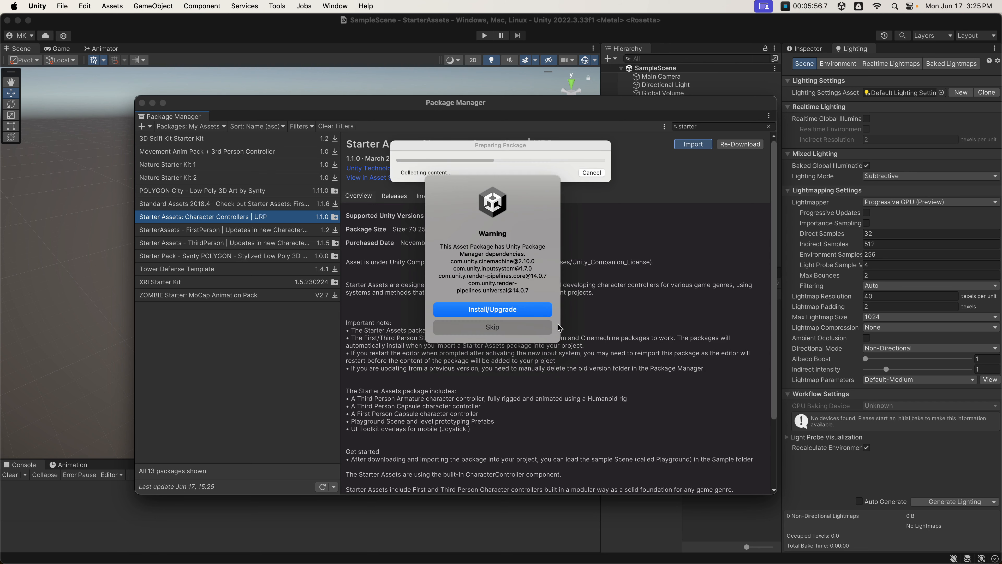
pyautogui.click(496, 313)
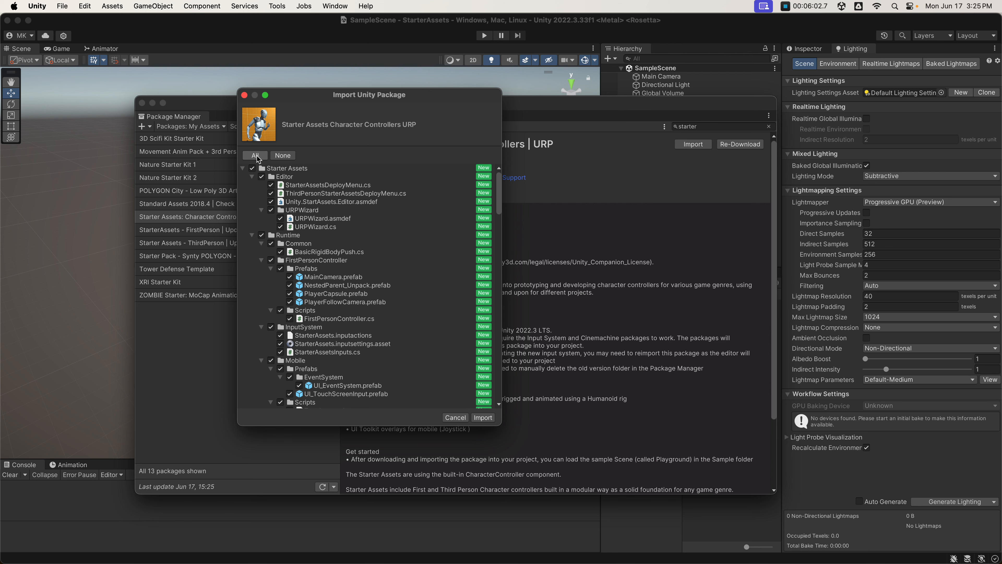
pyautogui.click(478, 419)
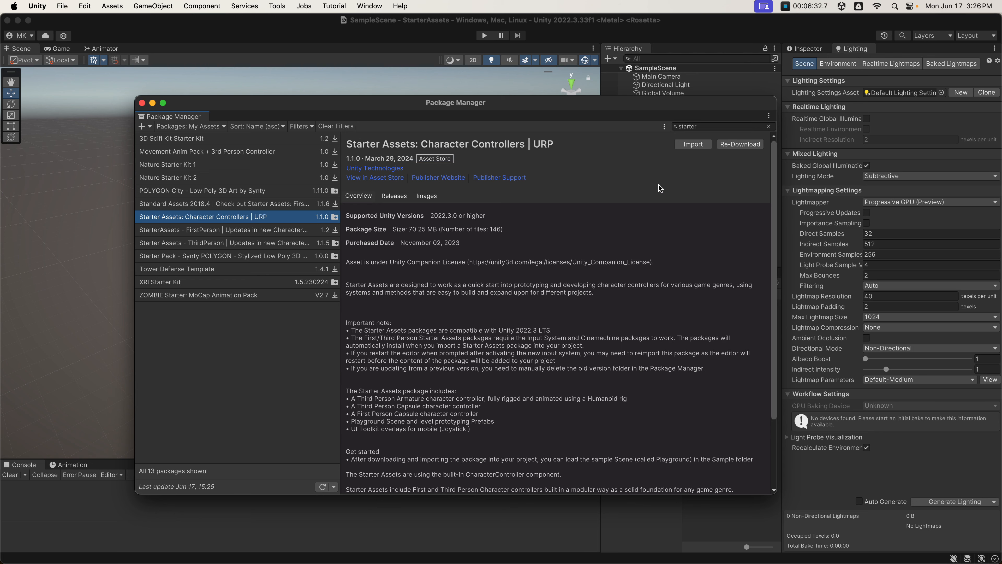
pyautogui.click(142, 104)
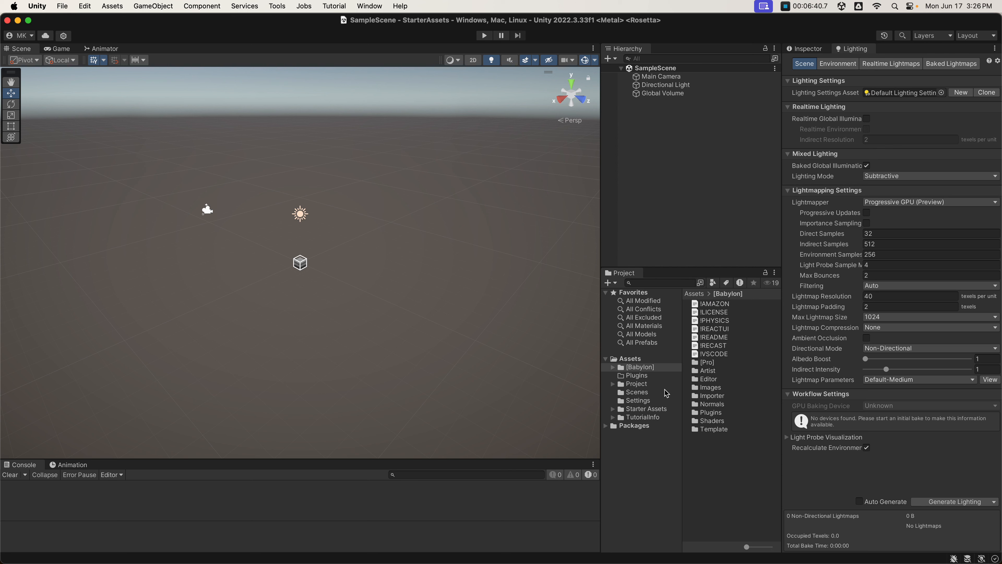
# Move the Starter Assets folder into the Plugins folder and collapse Plugins.
pyautogui.click(644, 378)
pyautogui.moveTo(656, 413); pyautogui.dragTo(633, 378)
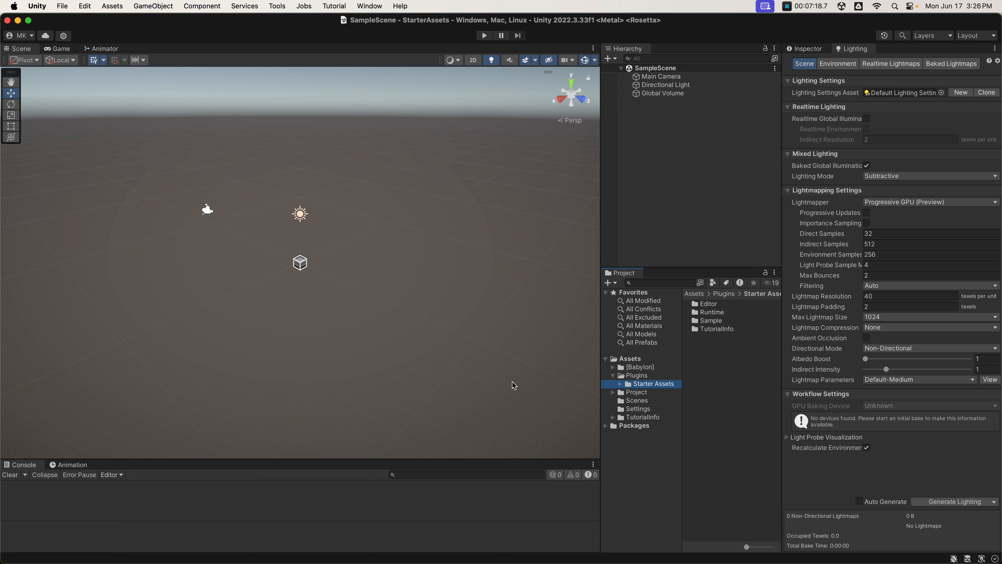
pyautogui.click(613, 376)
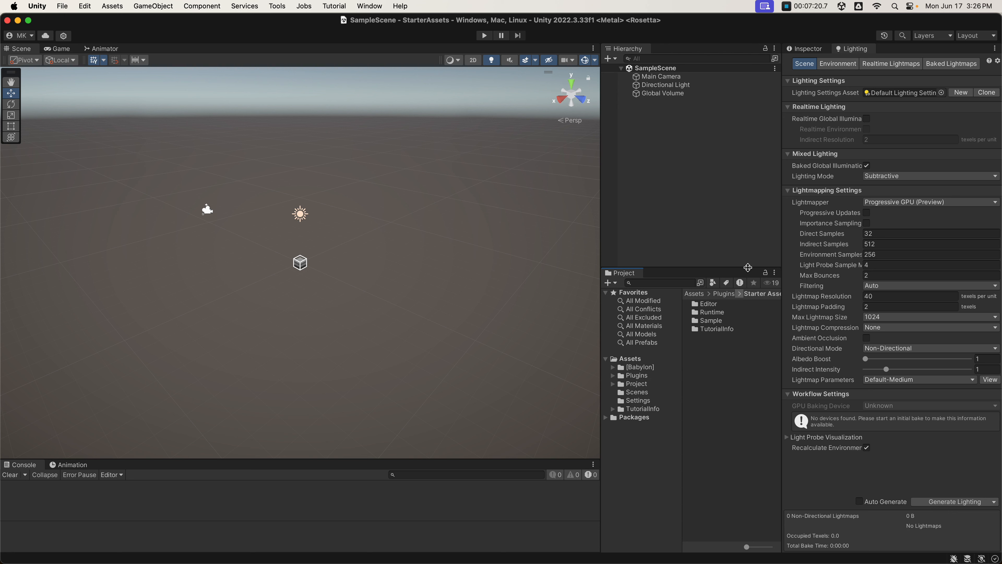
# Show the model meshes in the Art folder of the Starter Assets sample environment under Plugins.
pyautogui.click(613, 375)
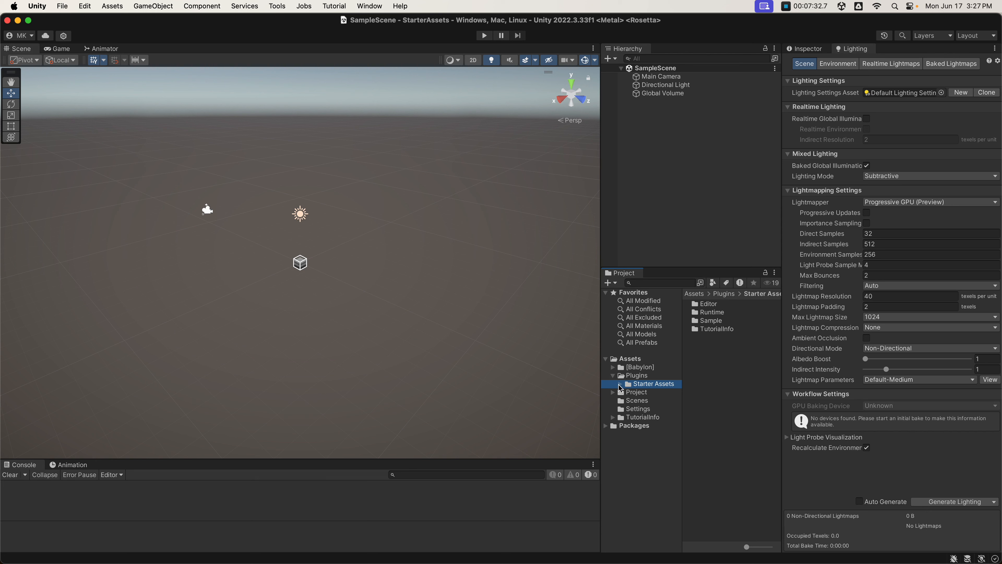
pyautogui.click(620, 383)
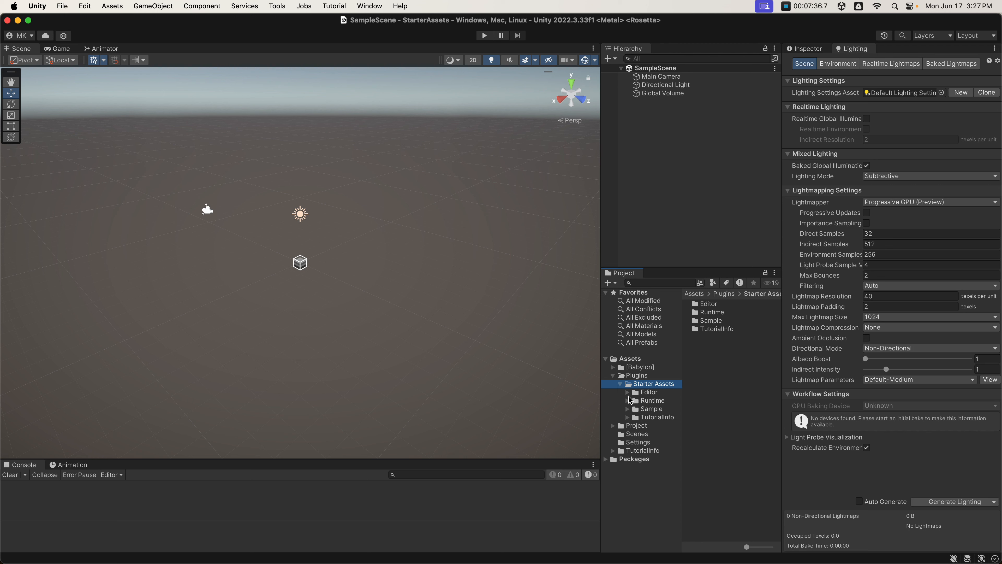
pyautogui.click(628, 392)
pyautogui.click(627, 392)
pyautogui.click(627, 409)
pyautogui.click(635, 417)
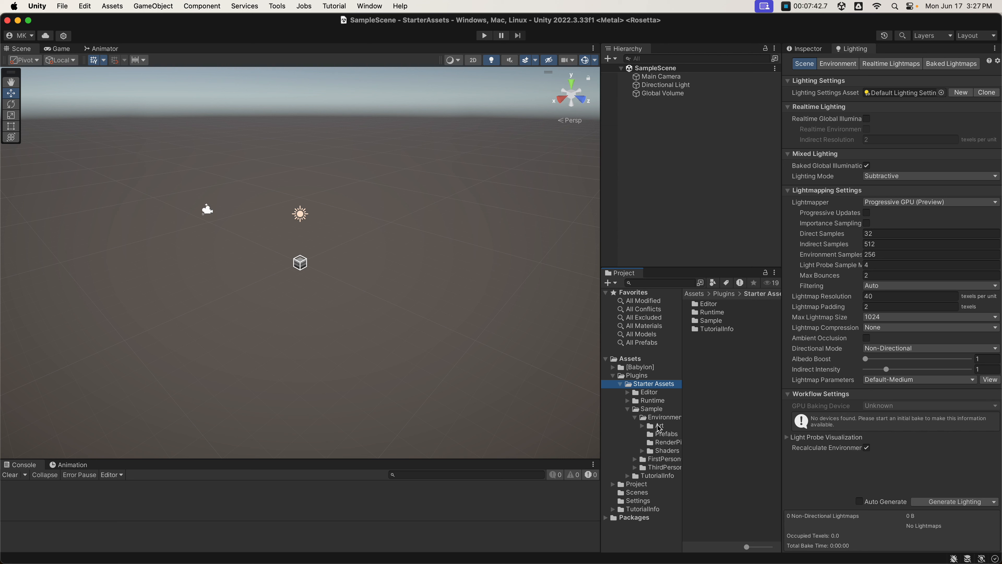
pyautogui.click(641, 426)
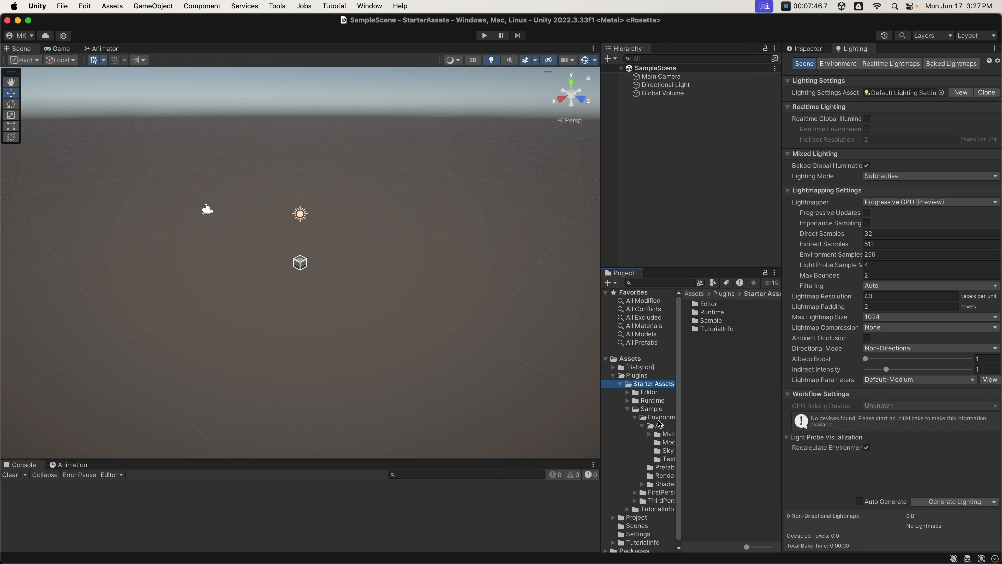
pyautogui.click(667, 442)
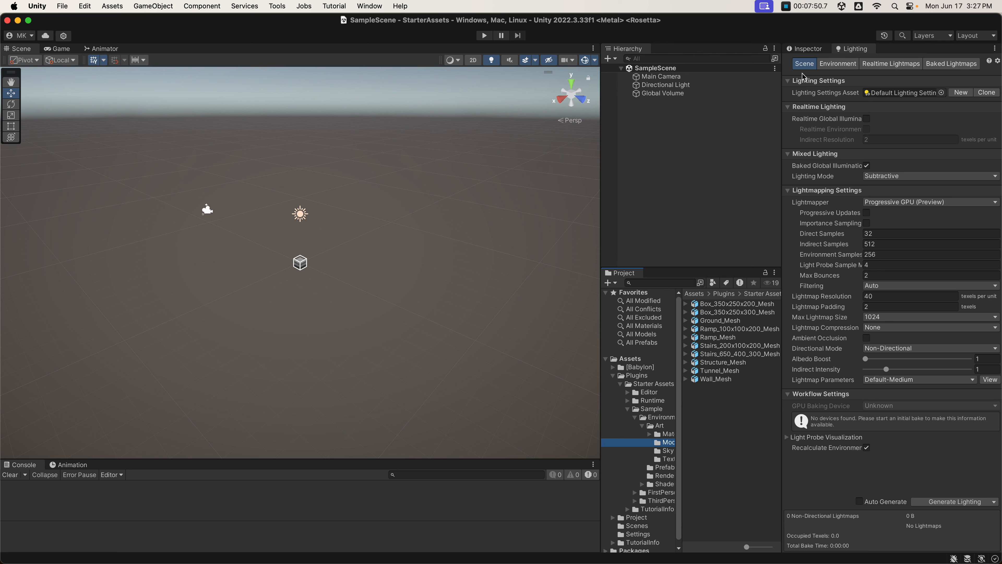
# Enable Generate Lightmap UVs for all meshes from Box_350x250x200_Mesh to Wall_Mesh and apply the import settings.
pyautogui.click(809, 49)
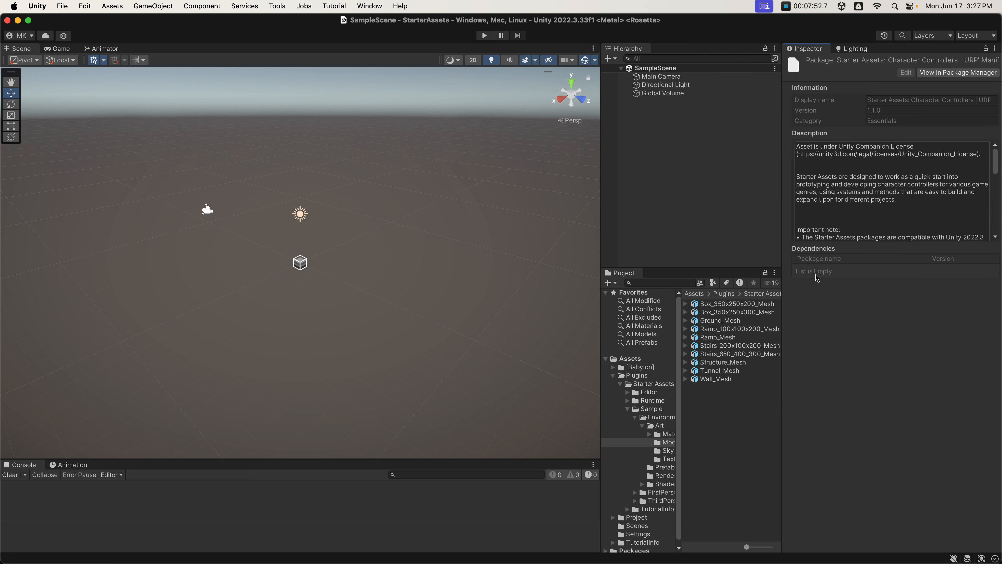
pyautogui.click(766, 303)
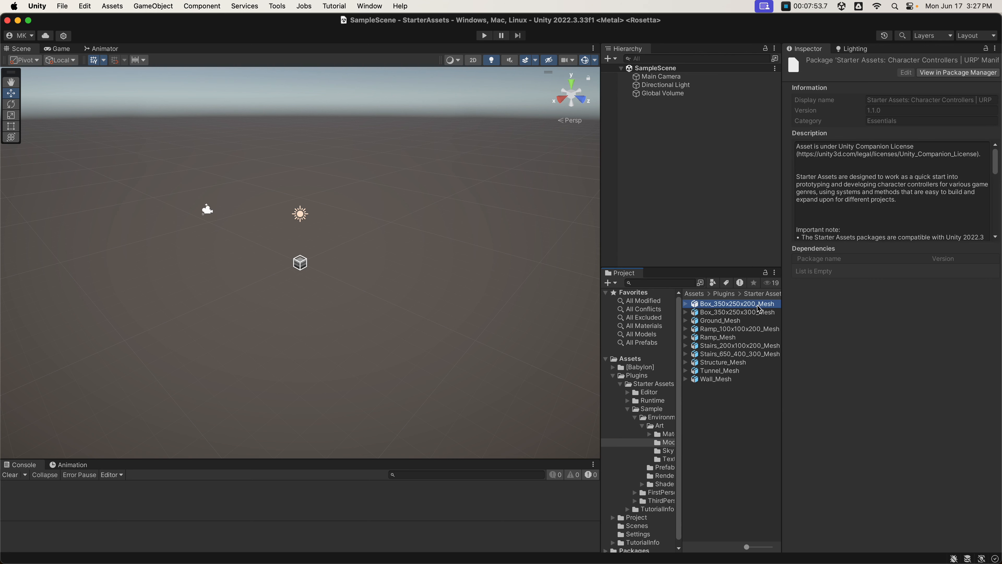
pyautogui.click(725, 380)
pyautogui.keyDown('shift'); pyautogui.click(723, 307); pyautogui.keyUp('shift')
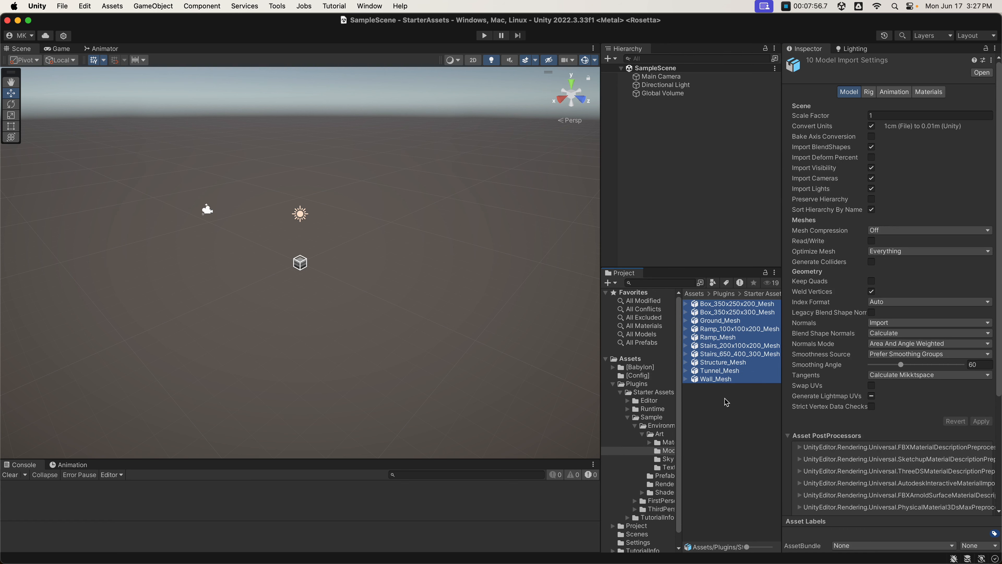
pyautogui.click(871, 396)
pyautogui.click(873, 395)
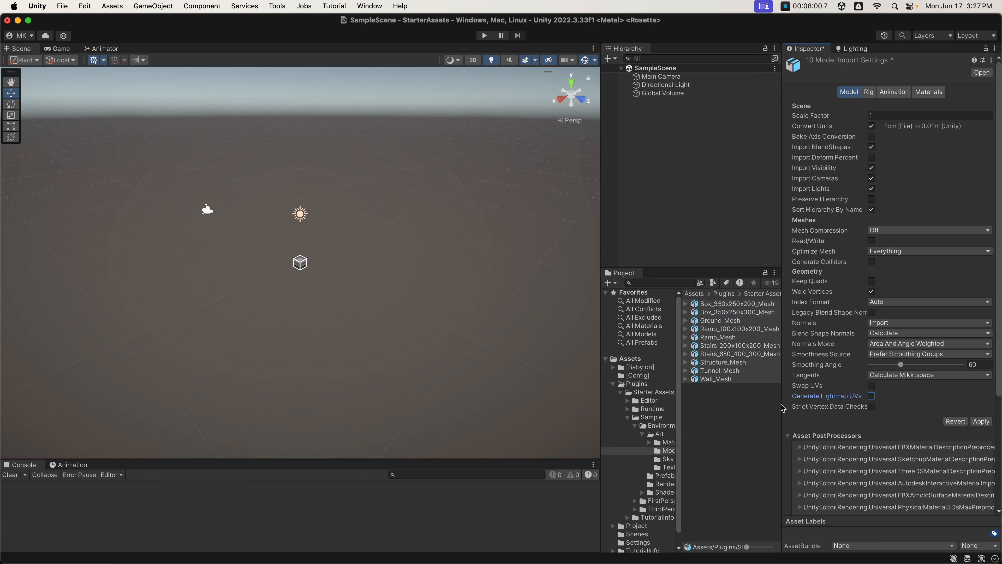
pyautogui.click(872, 396)
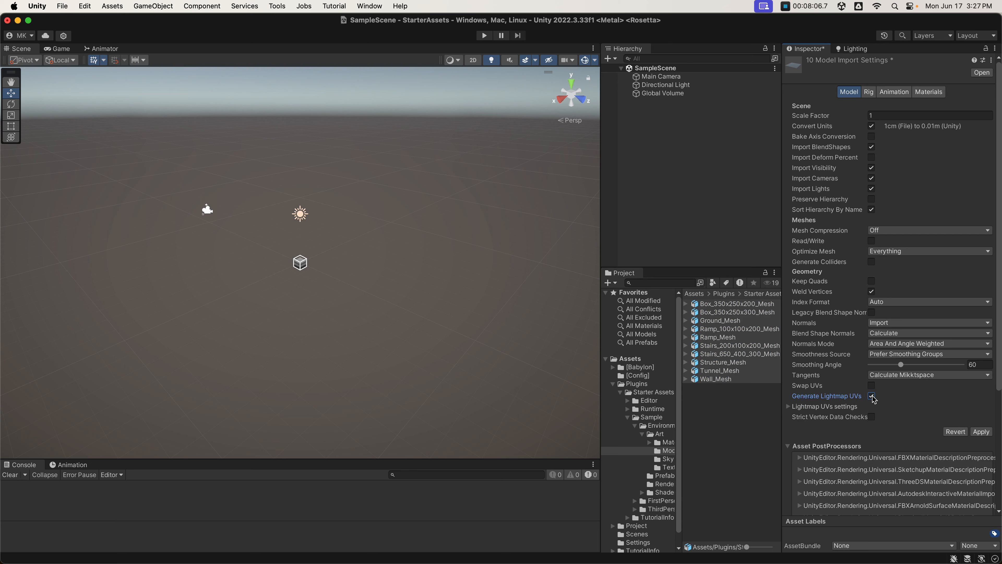
pyautogui.click(981, 436)
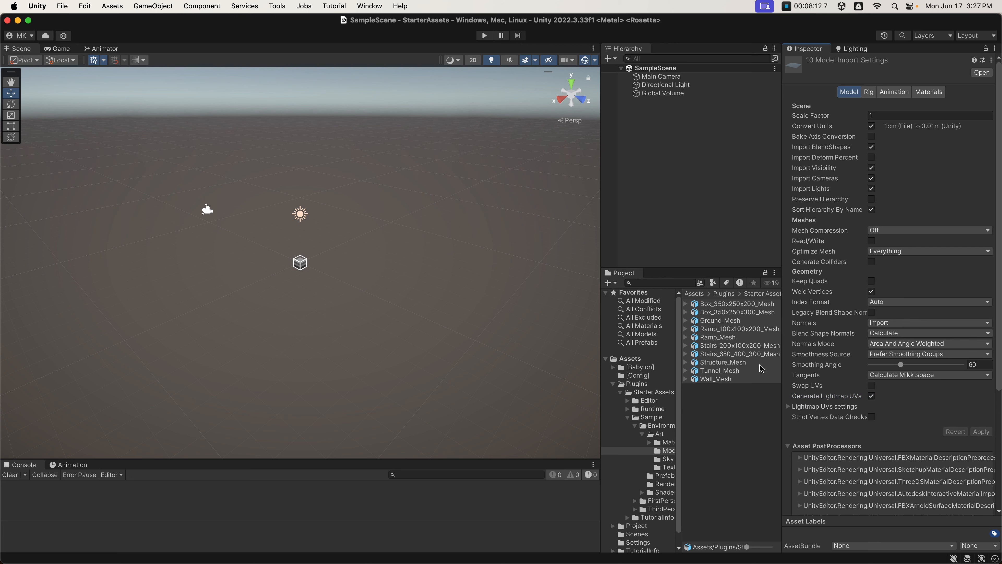
# Check the import settings of each mesh one by one, from Box_350x250x200_Mesh to Wall_Mesh.
pyautogui.click(721, 304)
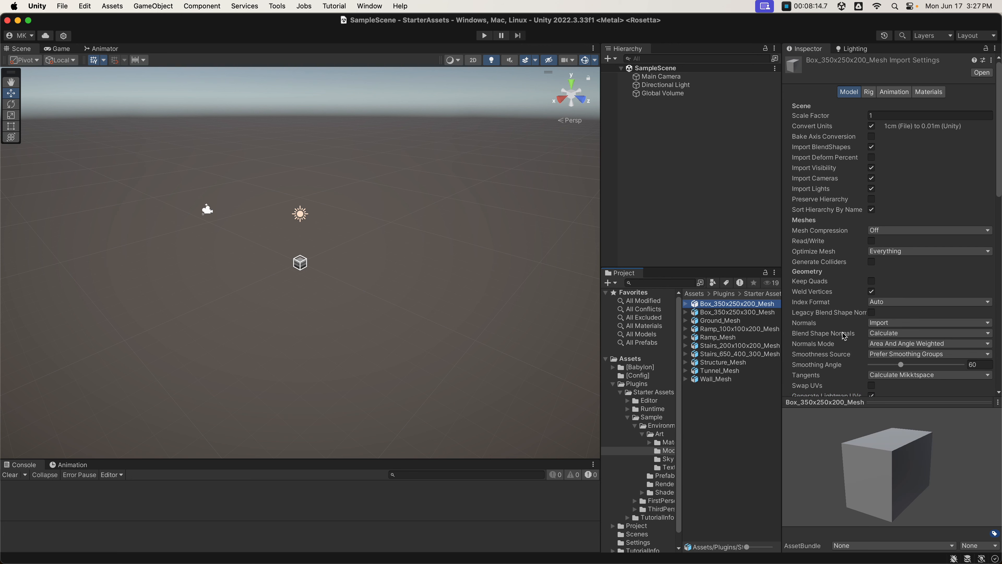
pyautogui.press('Down')
pyautogui.press('Down')
pyautogui.press('Down')
pyautogui.press('Down')
pyautogui.press('Down')
pyautogui.press('Down')
pyautogui.press('Down')
pyautogui.press('Down')
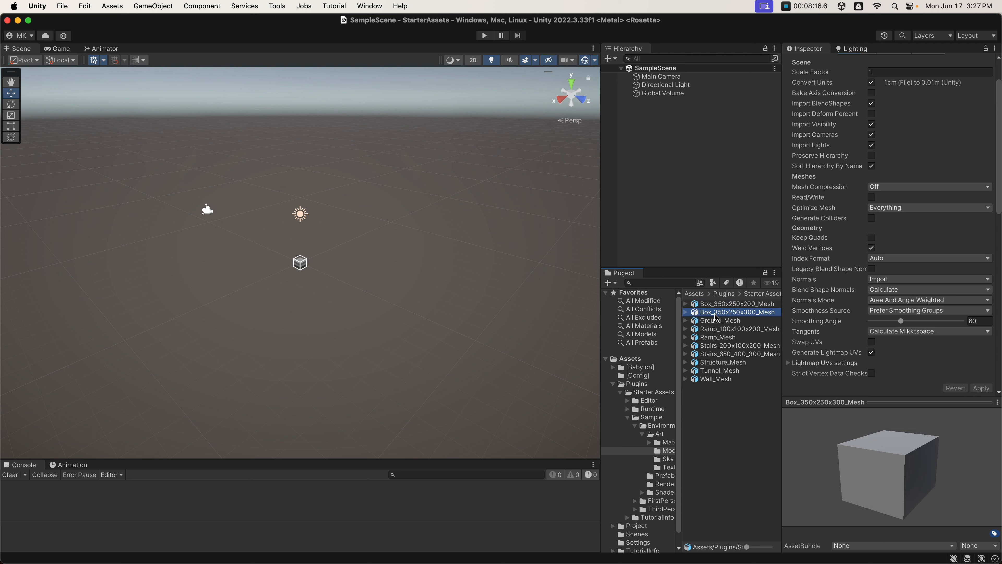
pyautogui.press('Down')
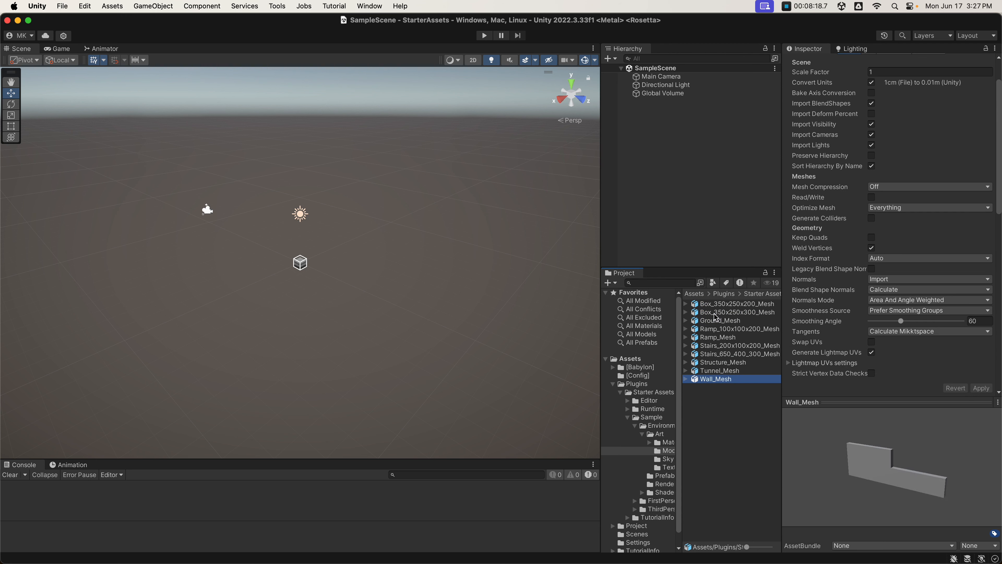
# Collapse the sample's Art and Environment folders and open the Playground scene from the third-person sample folder.
pyautogui.click(642, 434)
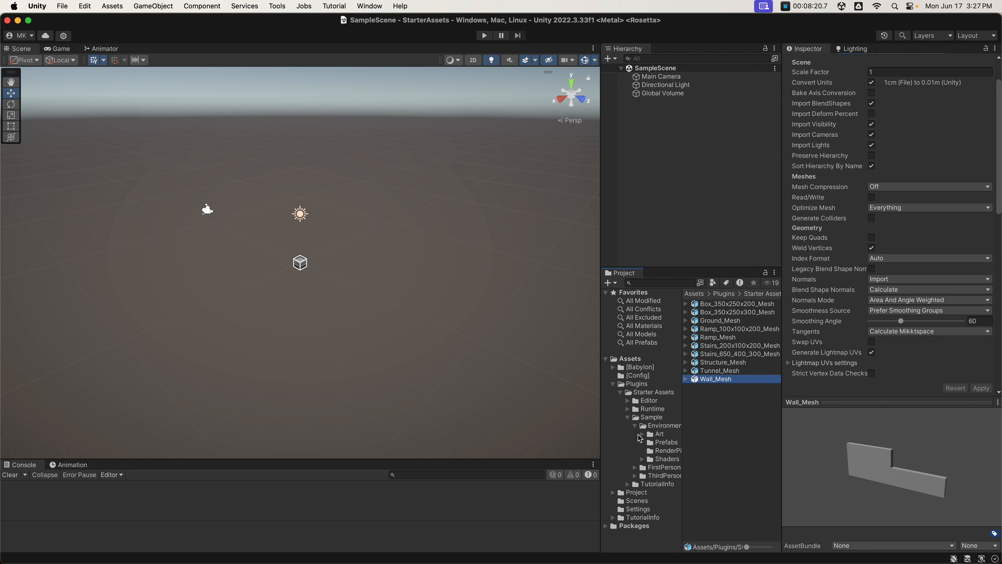
pyautogui.click(634, 426)
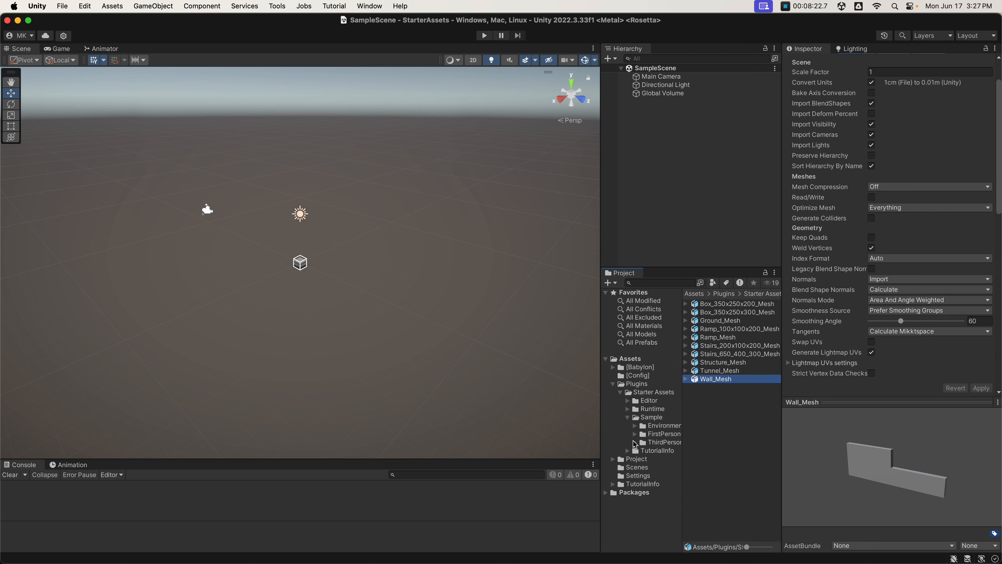
pyautogui.click(634, 442)
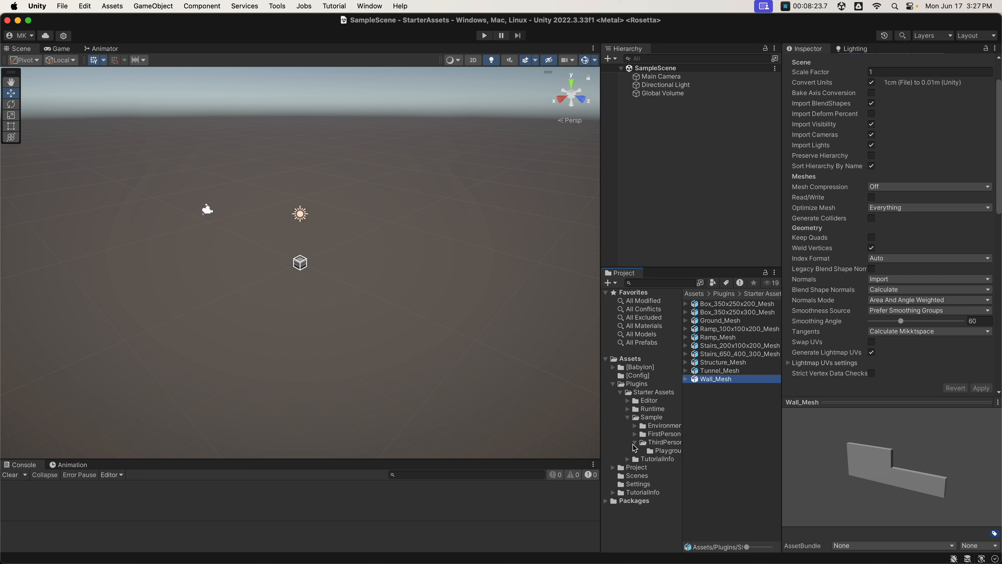
pyautogui.click(665, 443)
pyautogui.doubleClick(706, 312)
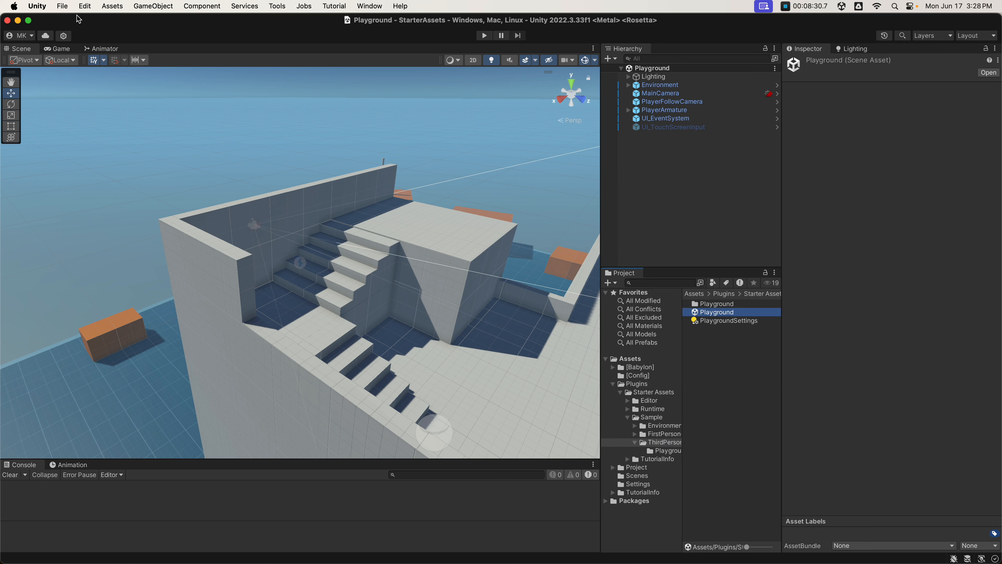
# Save the Playground scene as SampleScene in the Assets Scenes folder, replacing the existing scene file.
pyautogui.click(63, 6)
pyautogui.moveTo(85, 6)
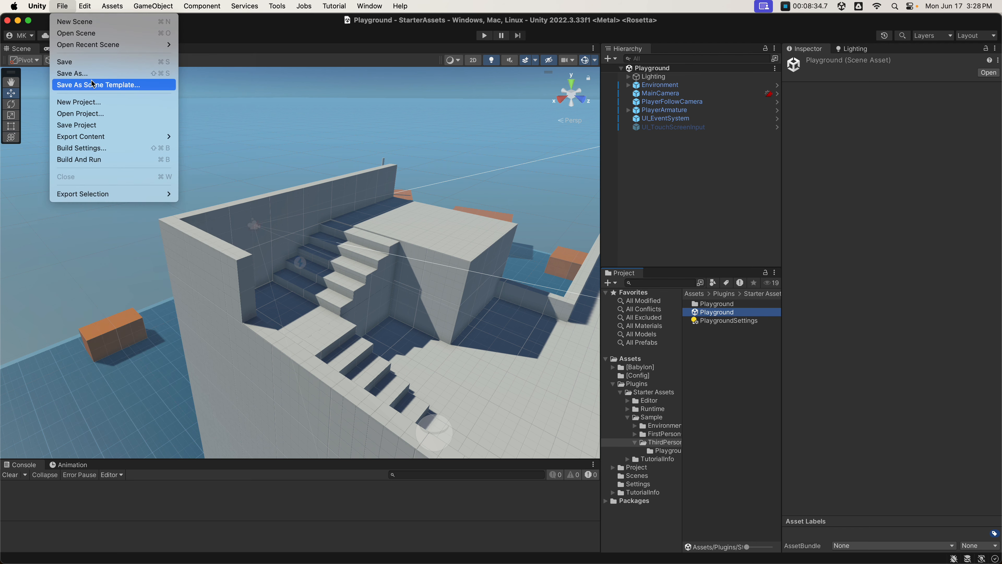
pyautogui.click(75, 73)
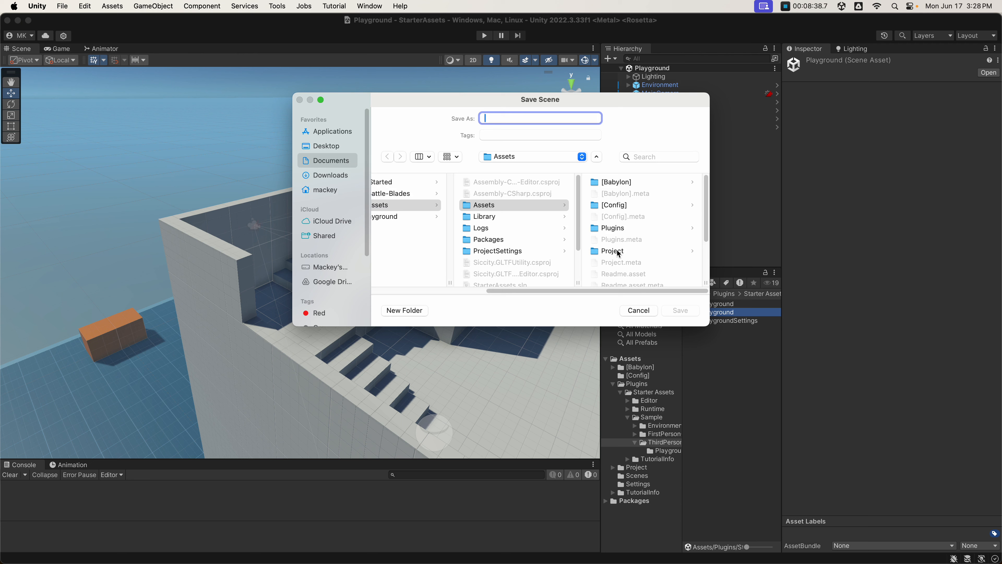
pyautogui.scroll(-3, 619, 252)
pyautogui.click(609, 238)
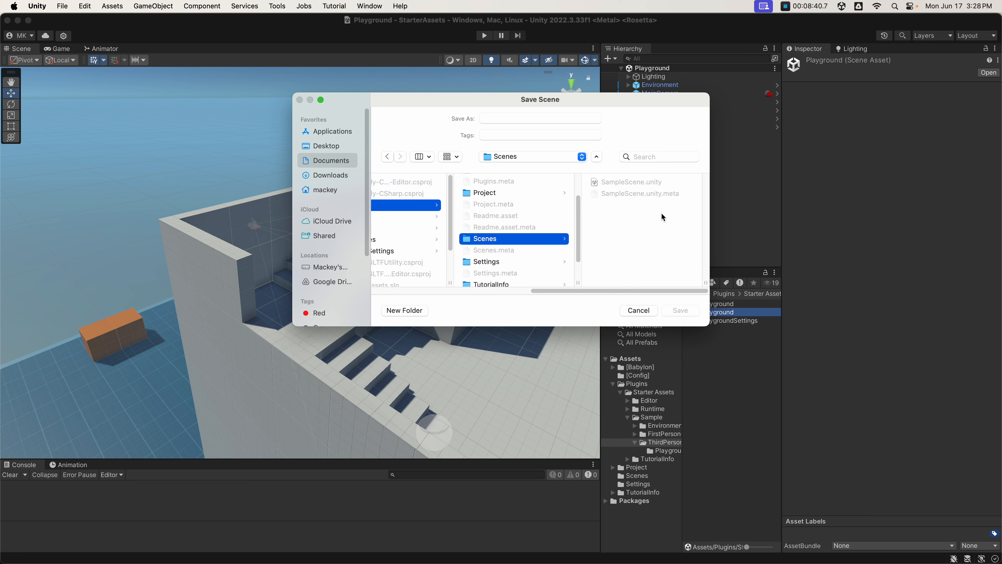
pyautogui.click(635, 185)
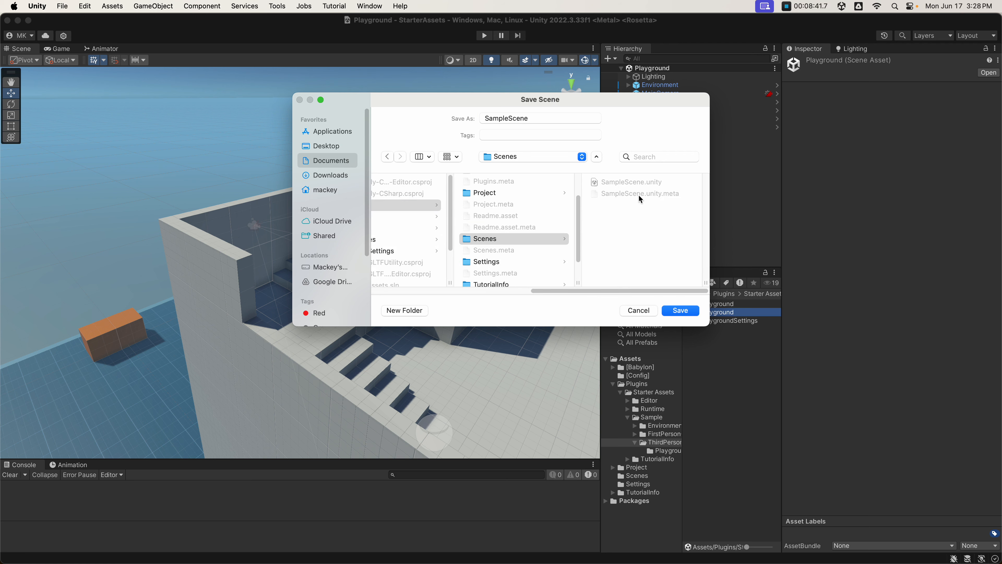
pyautogui.click(677, 311)
pyautogui.click(531, 263)
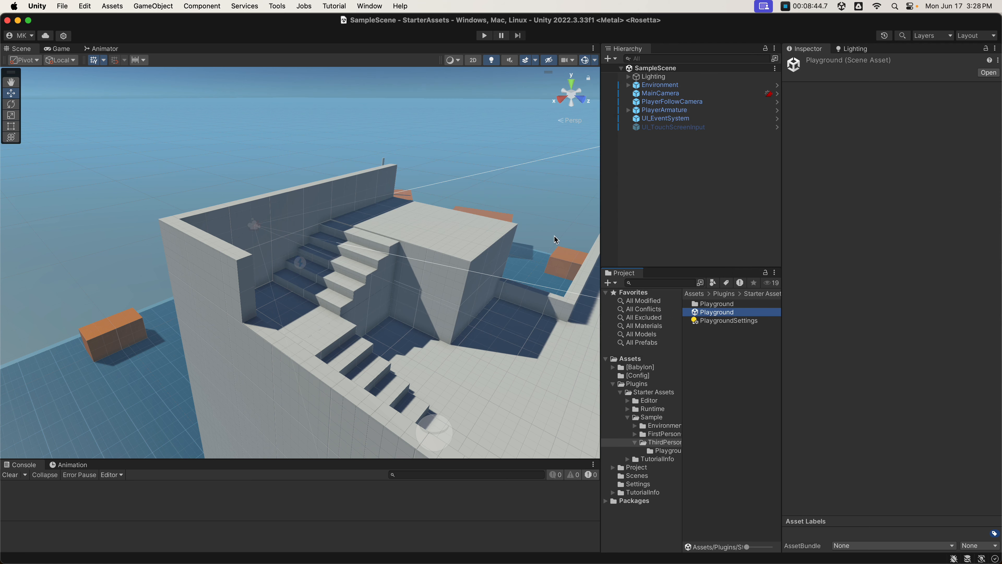
# Collapse the third-person, Sample, Starter Assets and Plugins folders and clear the selection.
pyautogui.click(634, 442)
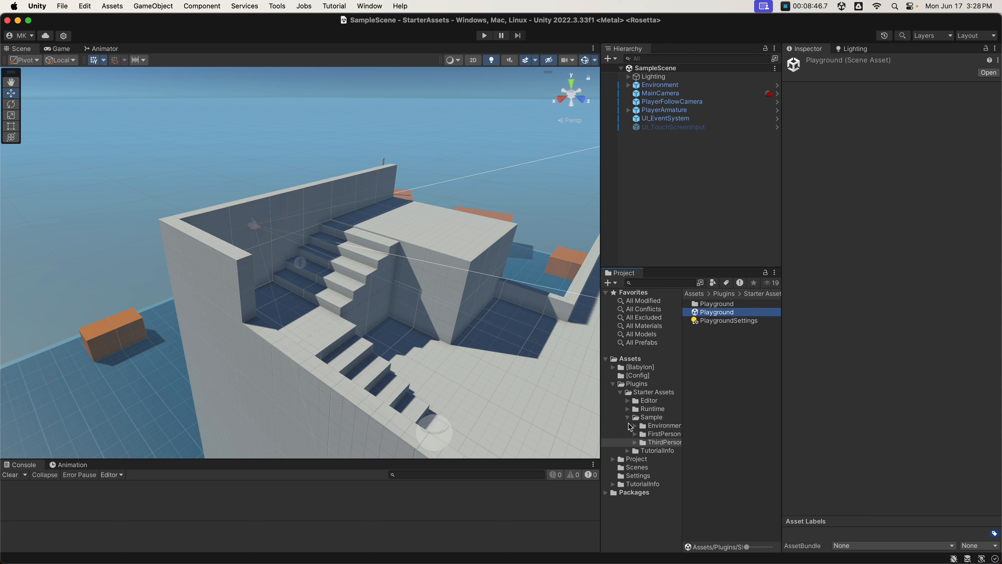
pyautogui.click(627, 417)
pyautogui.click(621, 393)
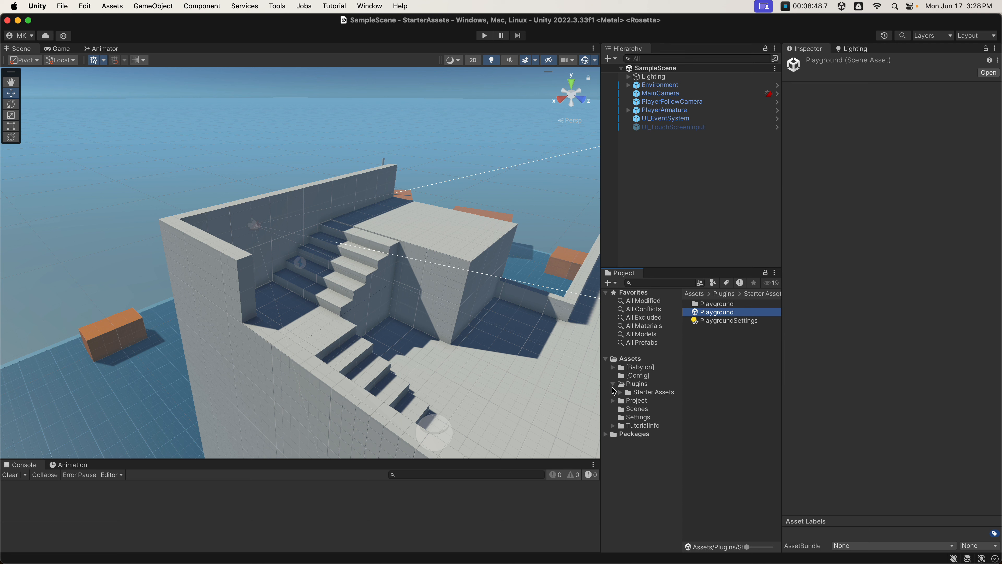
pyautogui.click(613, 383)
pyautogui.click(688, 187)
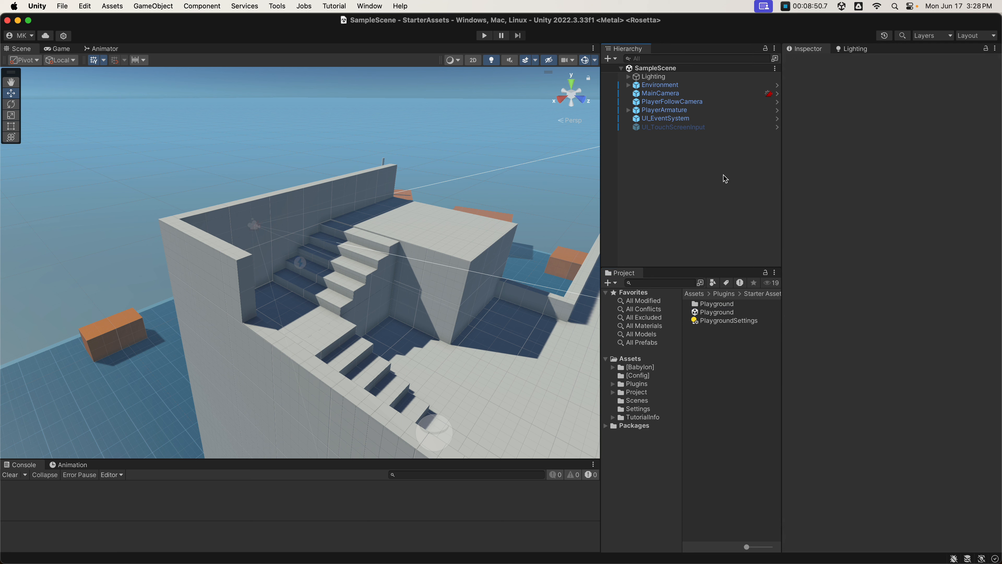
# Assign Default Lighting Settings as the scene's lighting settings asset and clear the baked lighting data.
pyautogui.click(856, 49)
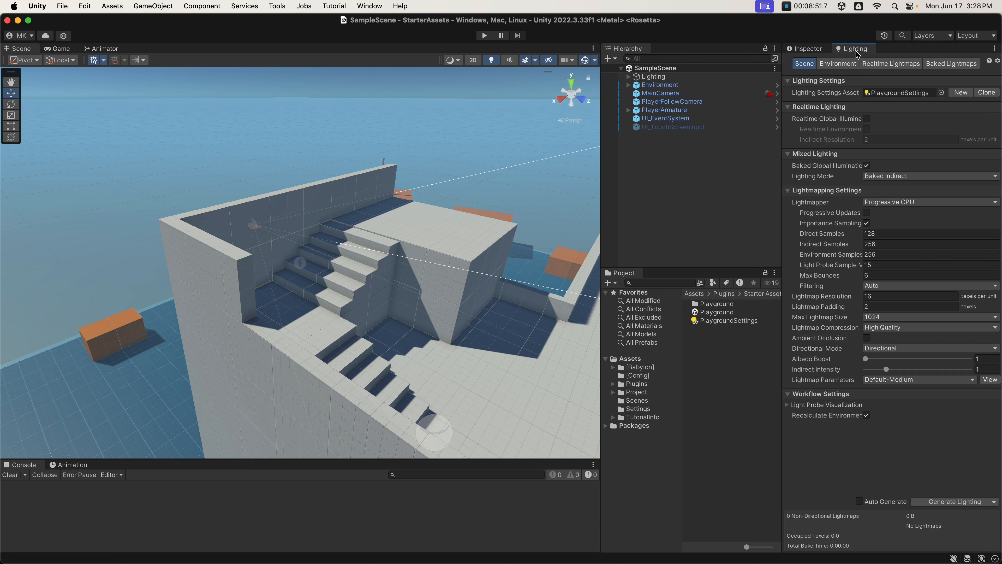
pyautogui.click(941, 92)
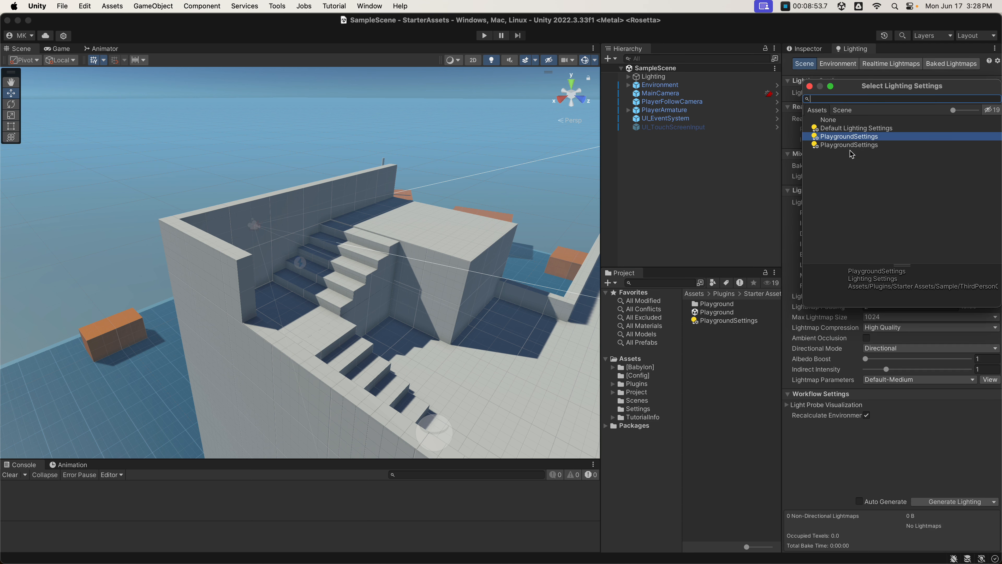
pyautogui.doubleClick(834, 128)
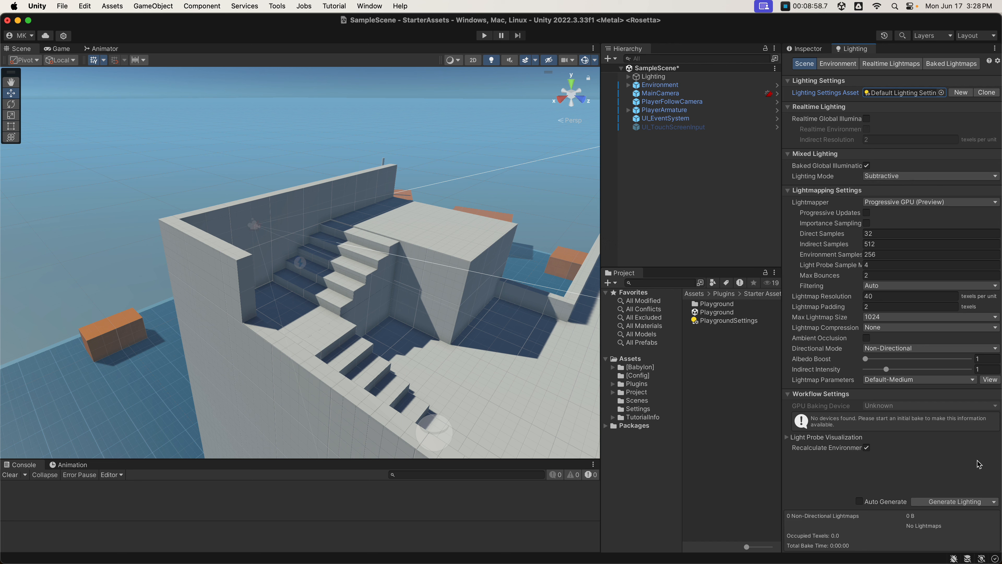
pyautogui.click(994, 501)
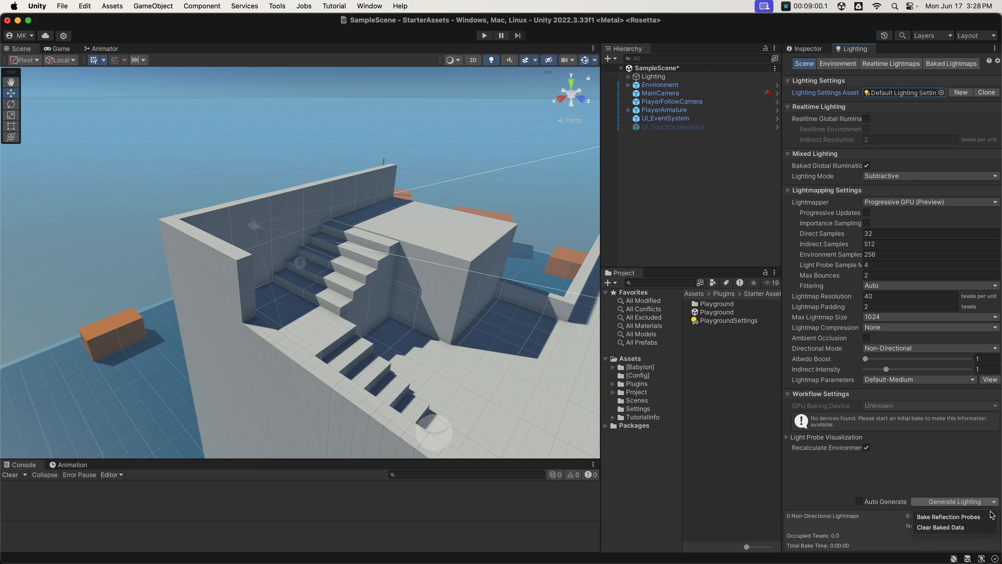
pyautogui.click(967, 531)
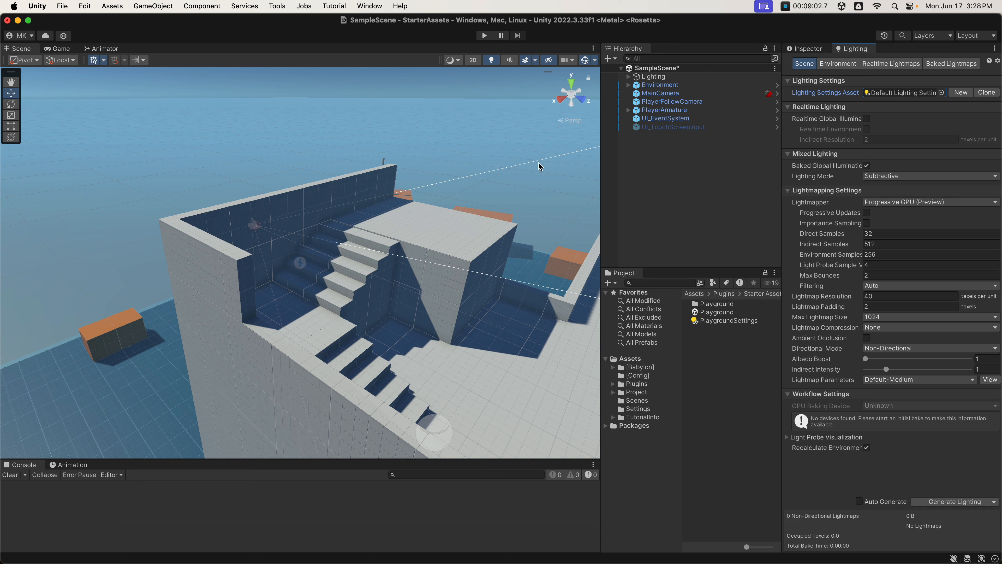
# Align the scene view to MainCamera and clear the selection.
pyautogui.click(660, 93)
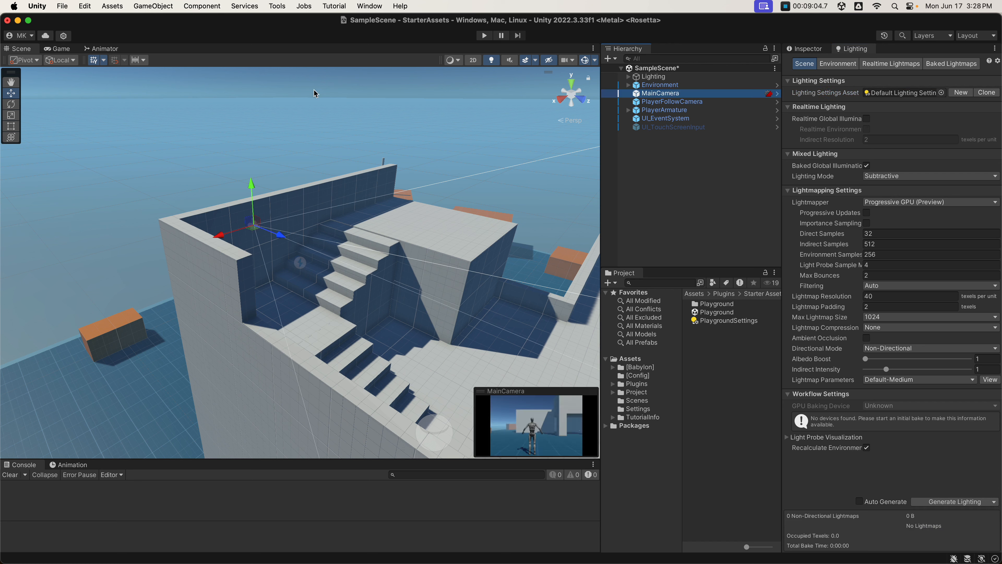
pyautogui.click(153, 6)
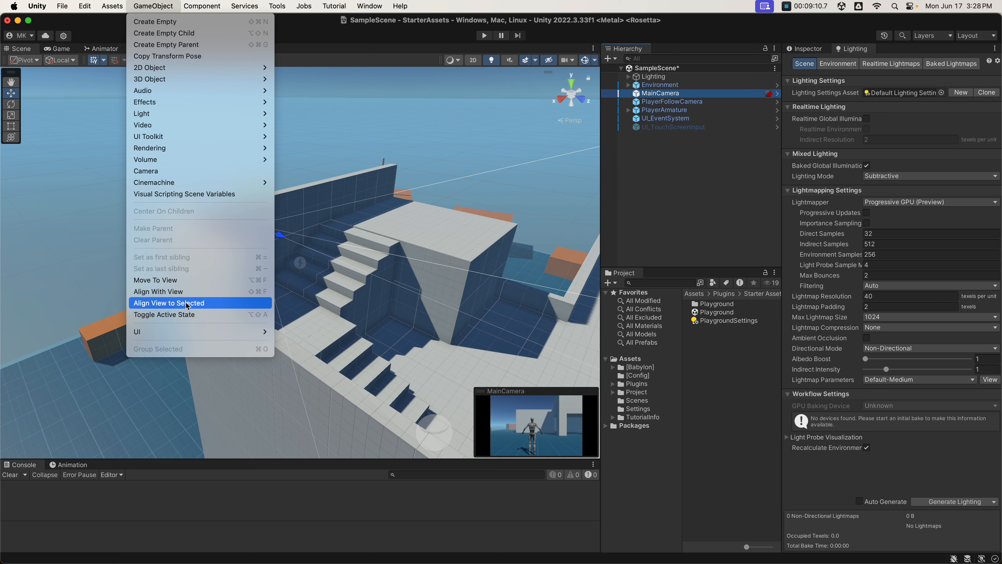
pyautogui.click(187, 304)
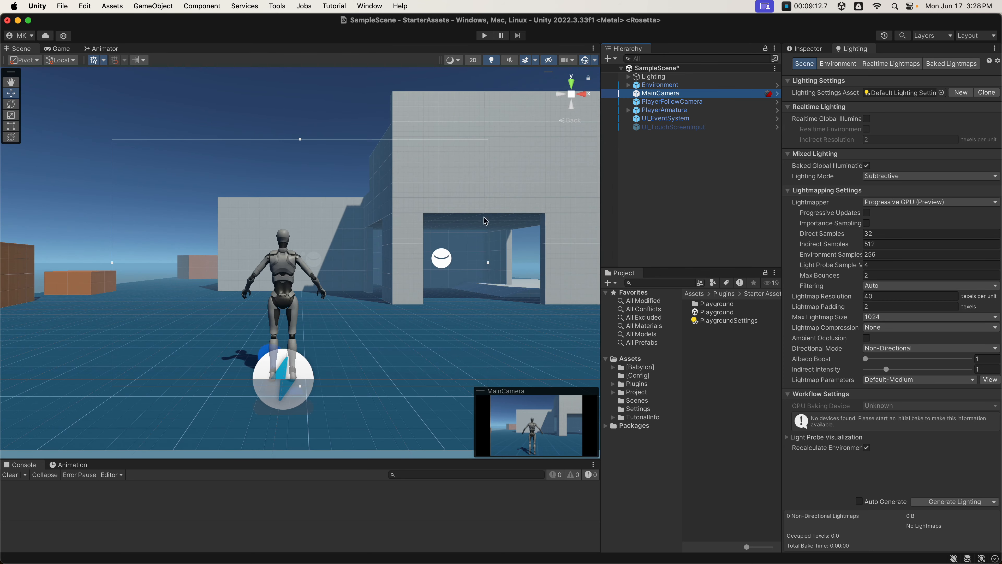
pyautogui.click(672, 178)
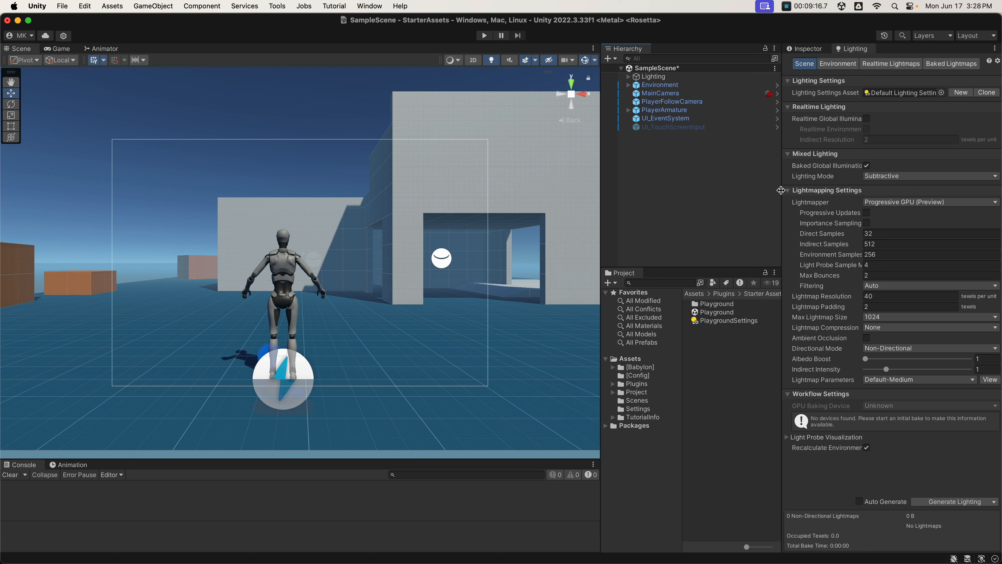
# Filter the scene objects by "renderer" and set Receive Global Illumination to Lightmaps for the border objects through Box_350x250x300_Prefab.
pyautogui.click(798, 53)
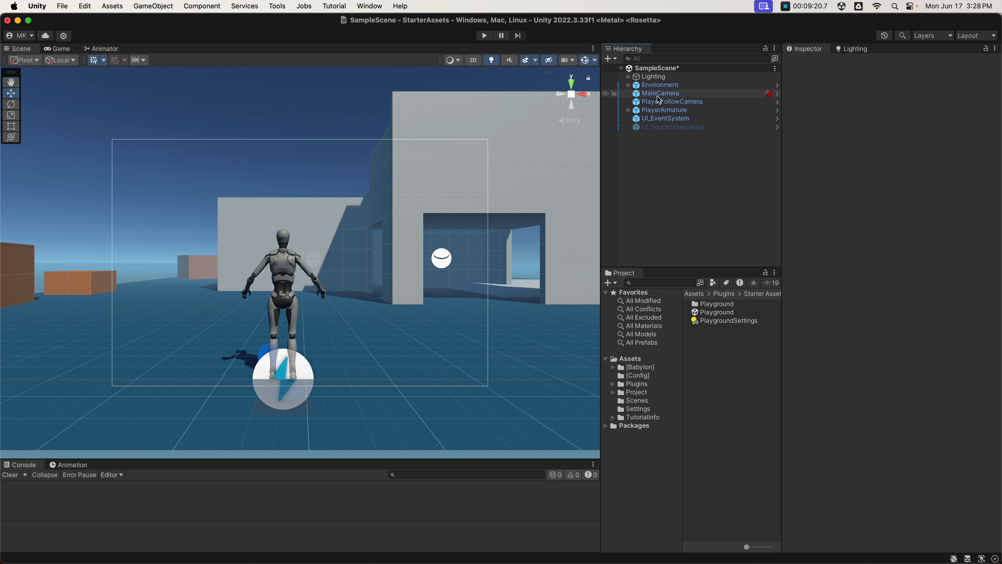
pyautogui.click(646, 58)
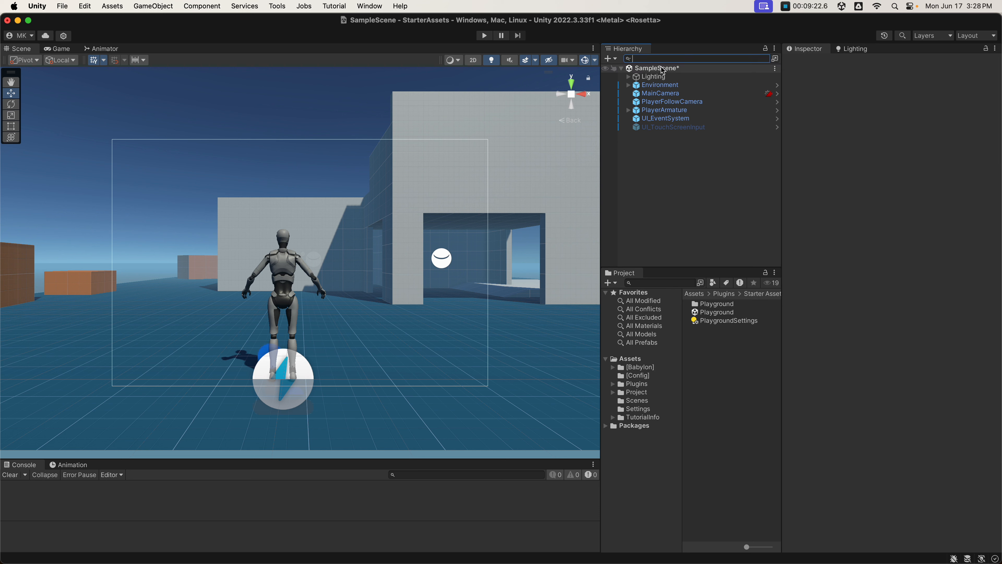
pyautogui.write('renderer')
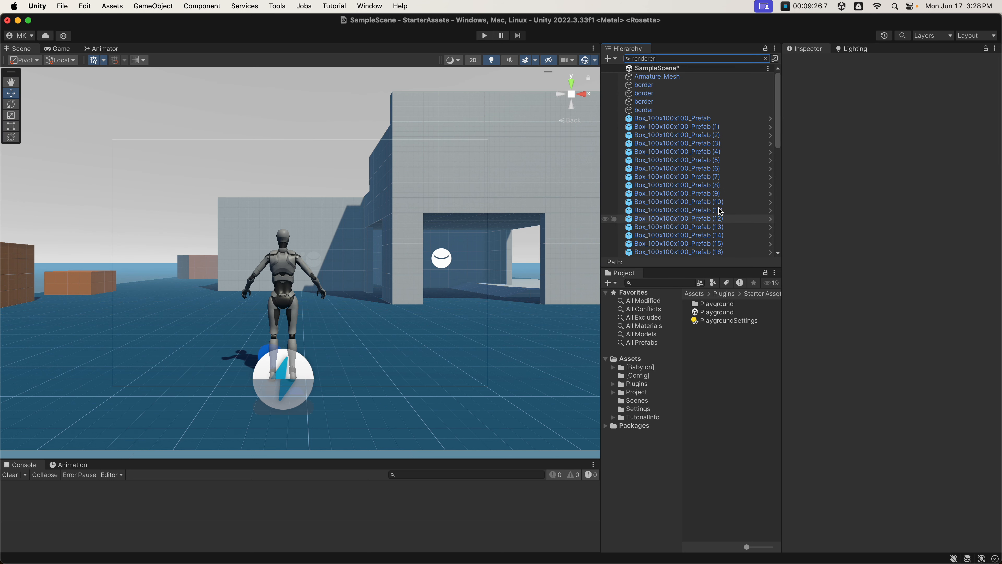
pyautogui.click(662, 77)
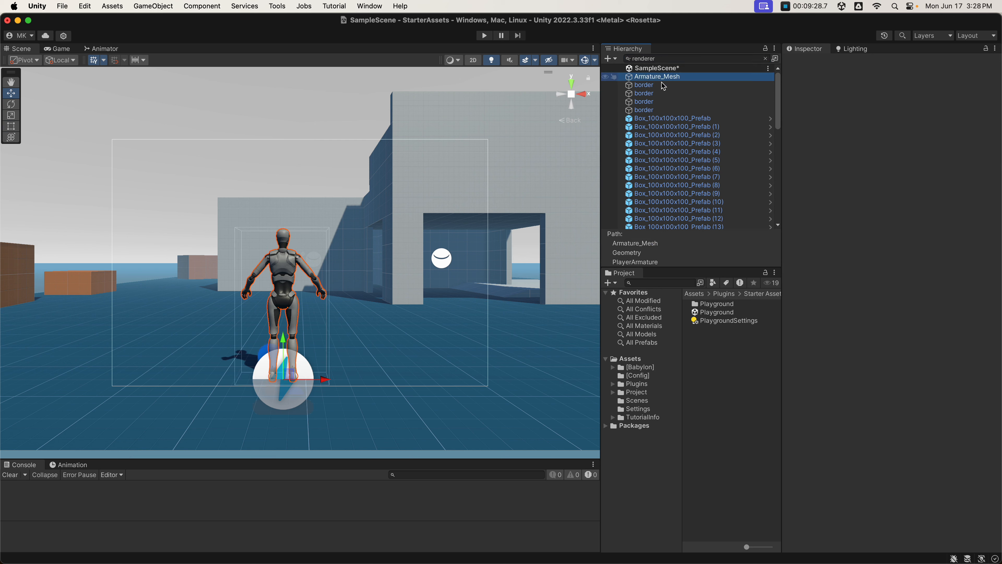
pyautogui.click(654, 86)
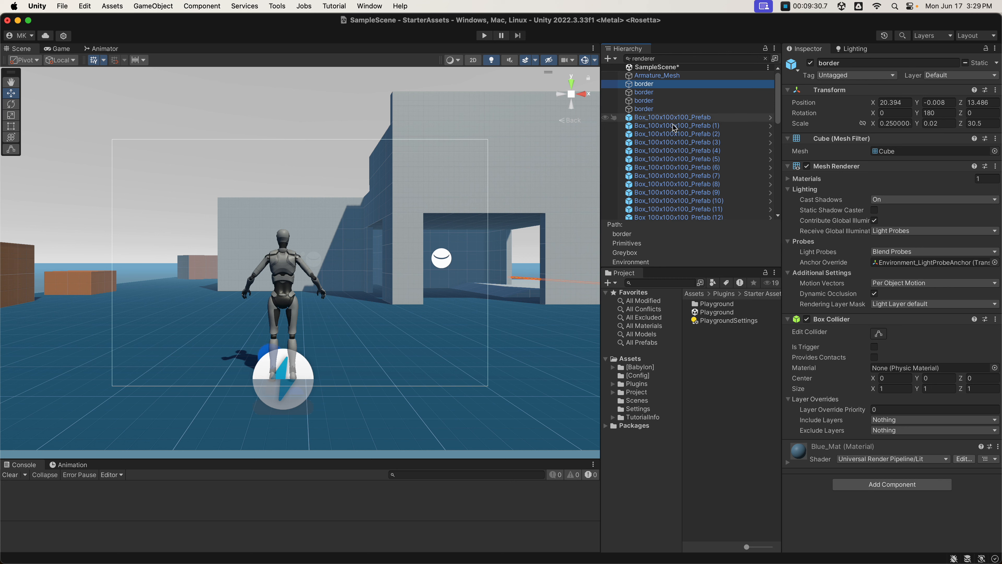
pyautogui.scroll(-5, 688, 130)
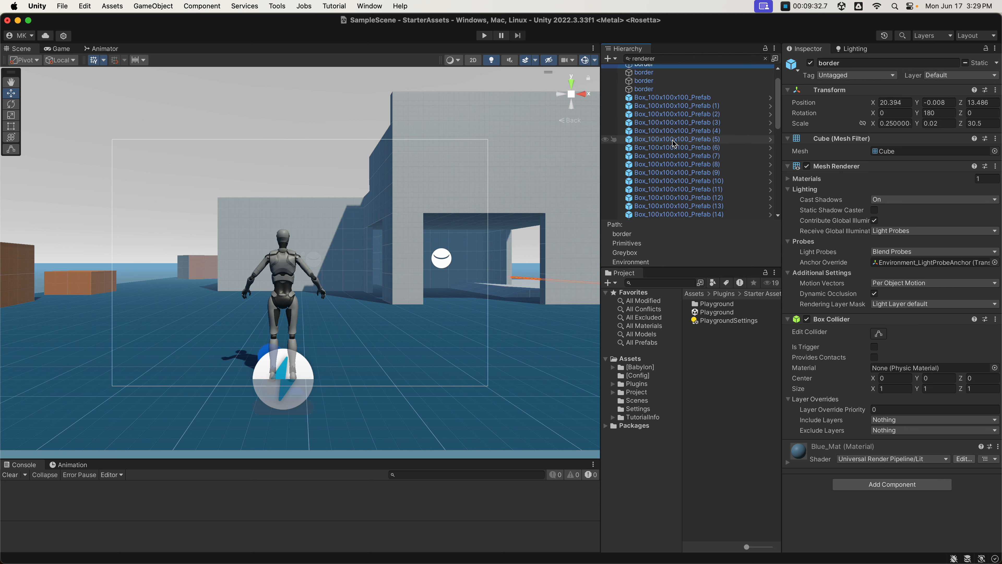
pyautogui.keyDown('shift'); pyautogui.click(689, 170); pyautogui.keyUp('shift')
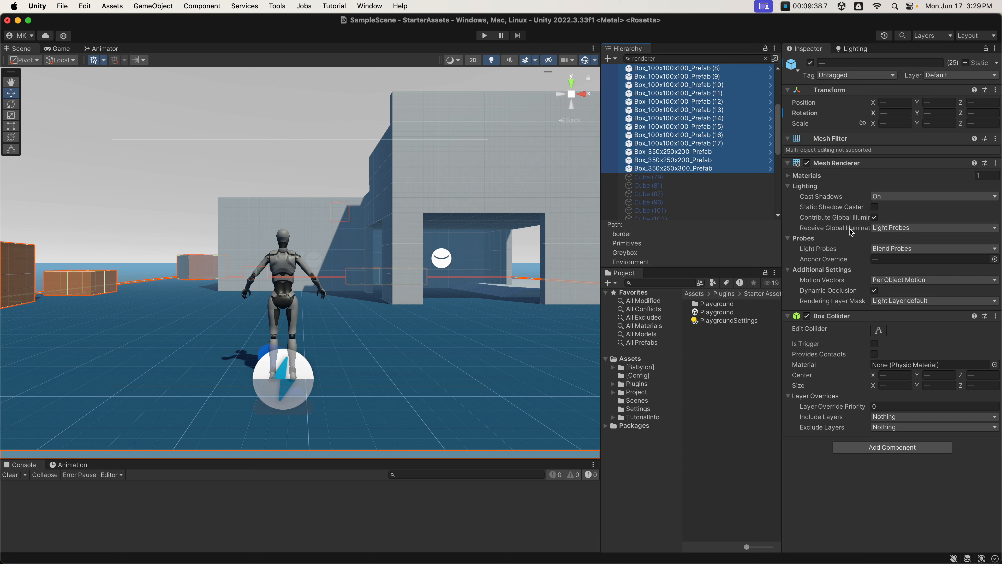
pyautogui.click(891, 229)
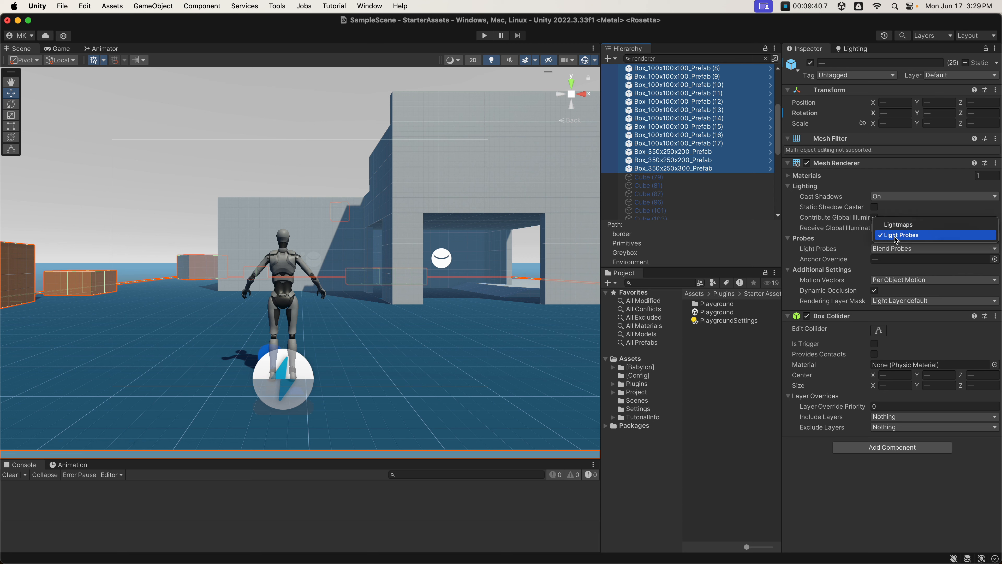
pyautogui.click(898, 224)
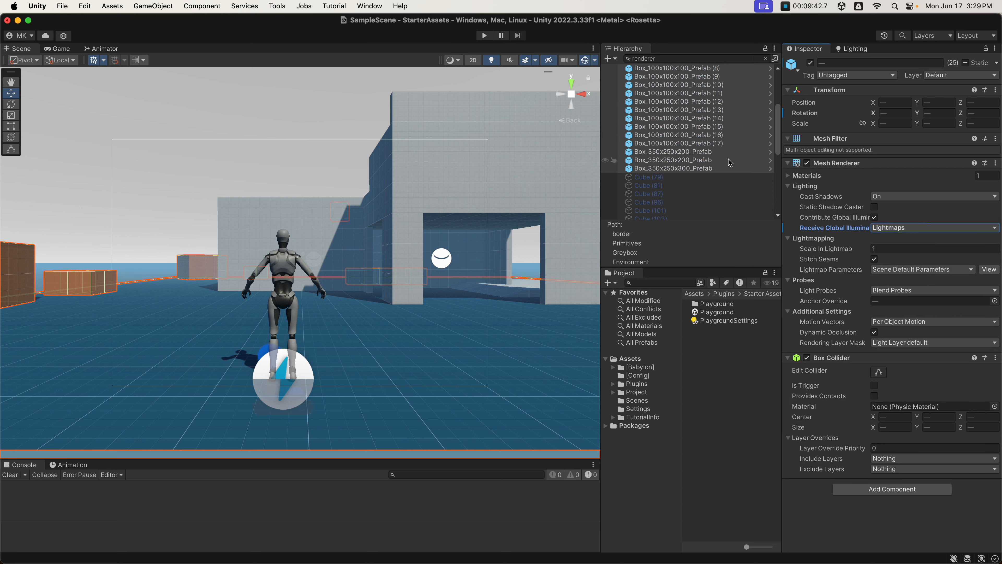
# Set Receive Global Illumination to Lightmaps for the filtered objects from Cylinder through Wall_Prefab.
pyautogui.scroll(-5, 693, 157)
pyautogui.scroll(-5, 692, 157)
pyautogui.click(655, 140)
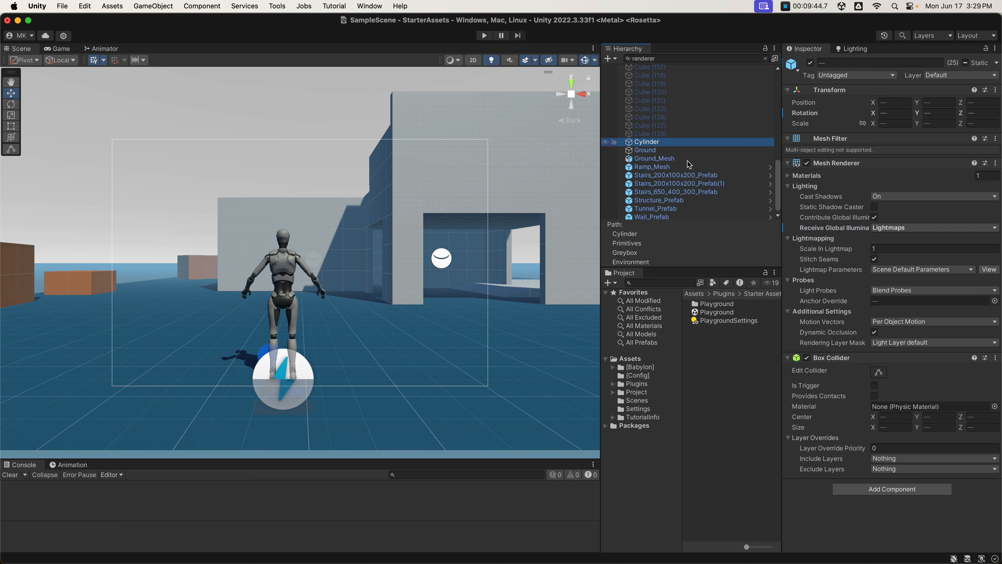
pyautogui.keyDown('shift'); pyautogui.click(655, 215); pyautogui.keyUp('shift')
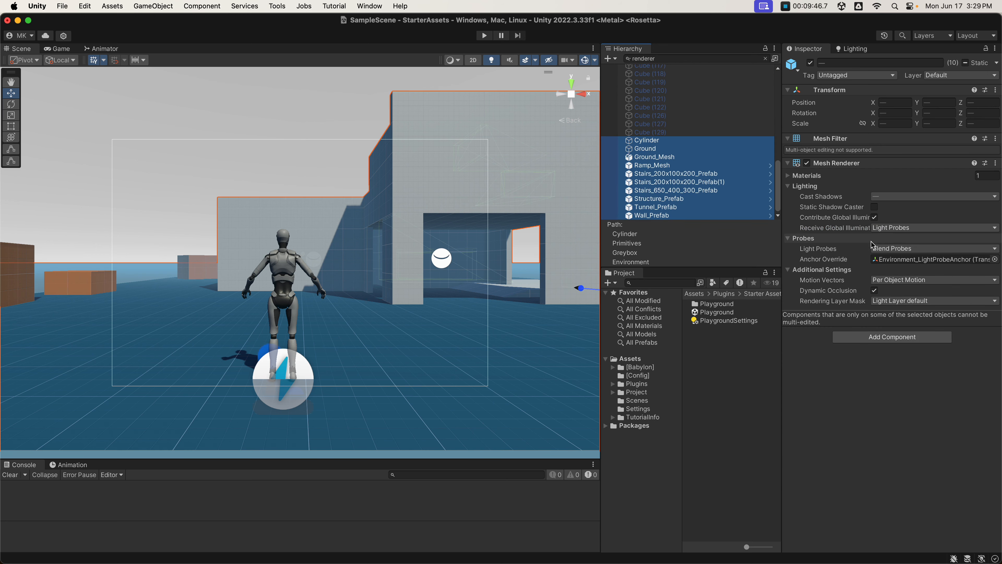
pyautogui.click(885, 228)
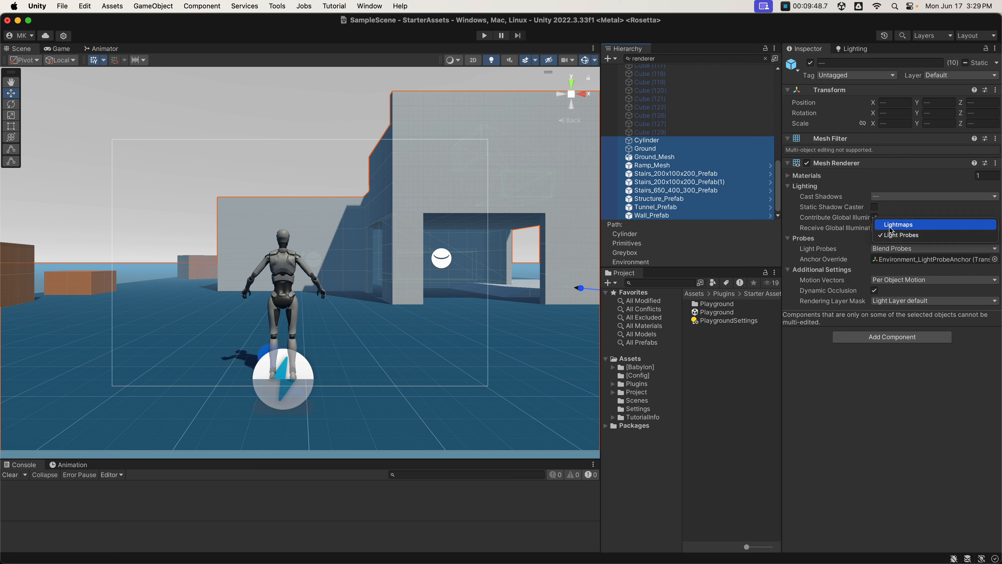
pyautogui.click(891, 226)
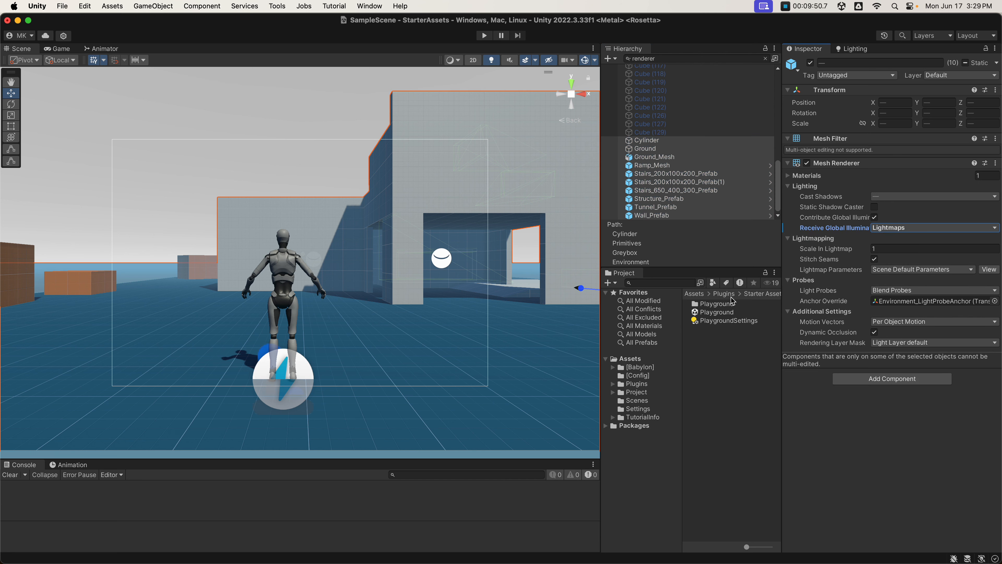
# Check Ground_Mesh's renderer settings, then remove the "renderer" filter, collapse the Environment object and clear the selection.
pyautogui.click(670, 158)
pyautogui.scroll(10, 666, 135)
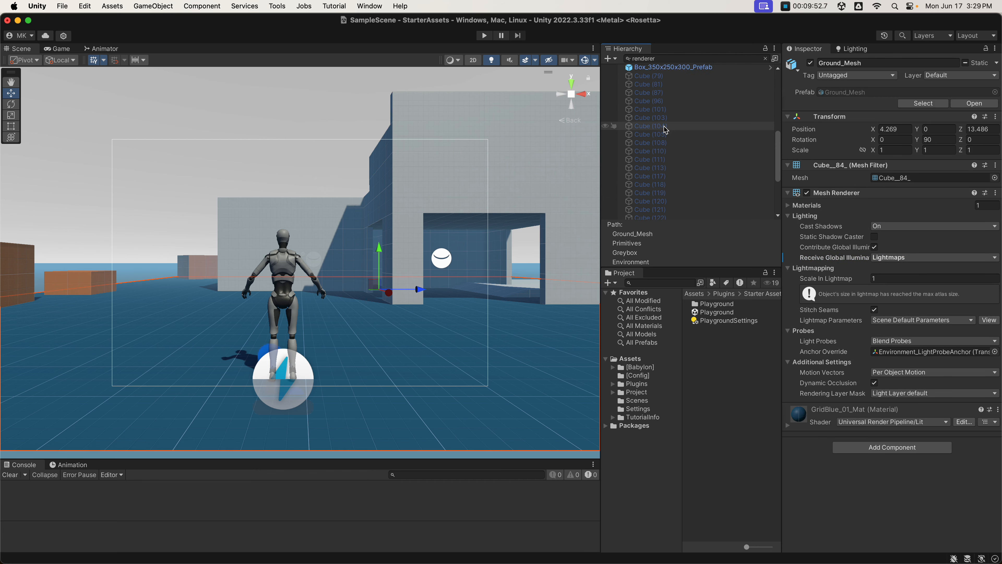
pyautogui.scroll(3, 663, 126)
pyautogui.doubleClick(655, 60)
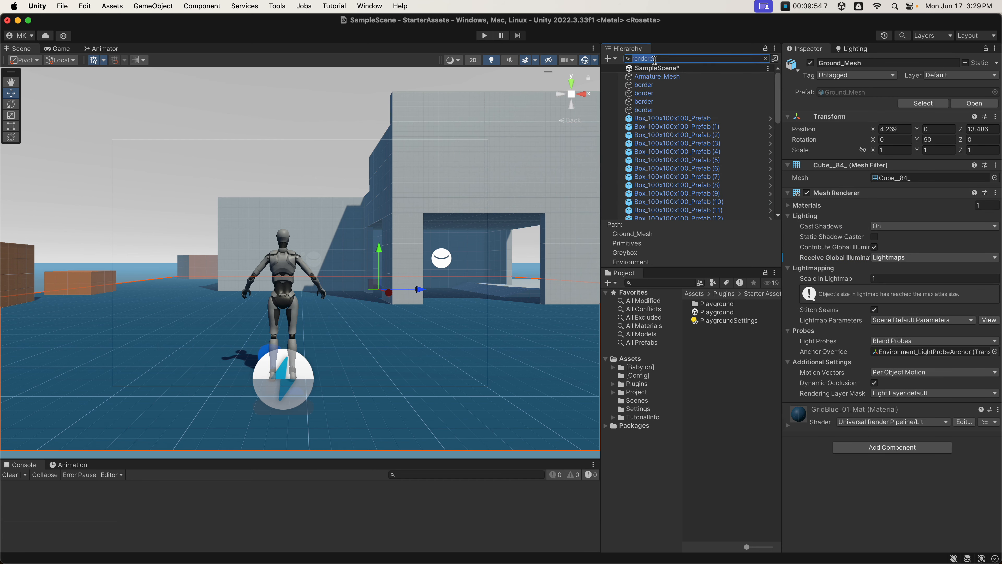
pyautogui.press('BackSpace')
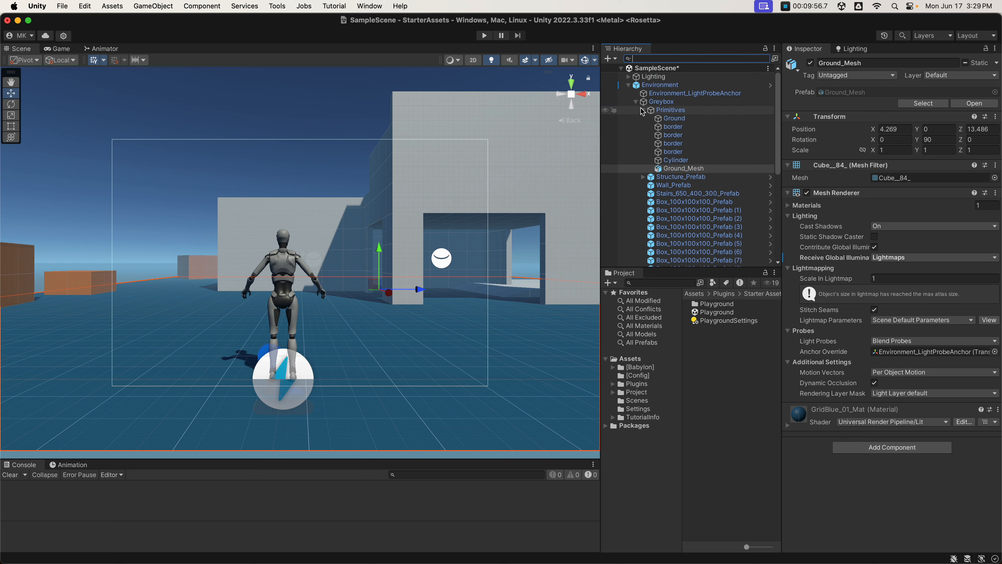
pyautogui.click(642, 110)
pyautogui.click(628, 85)
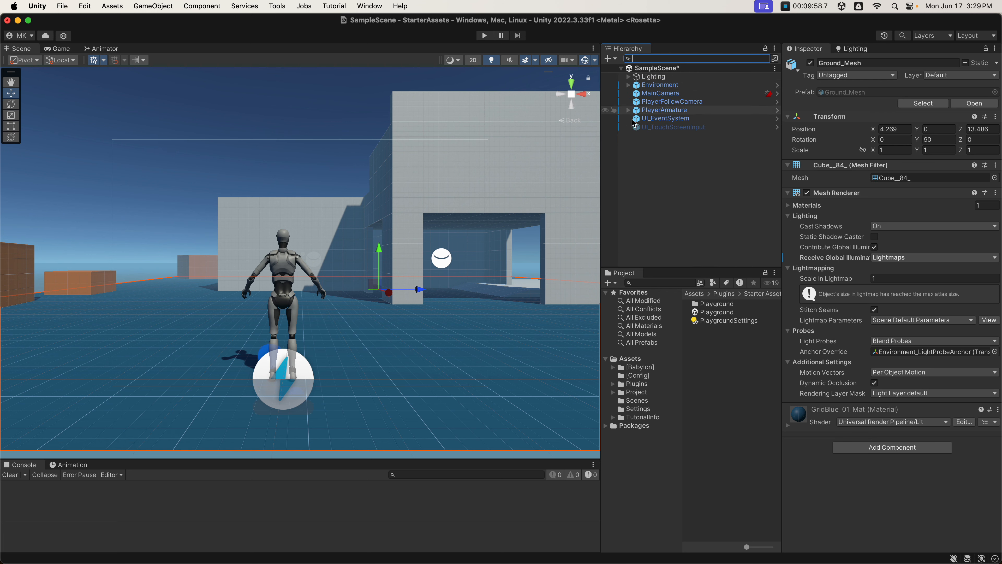
pyautogui.click(648, 184)
# Open the Babylon Toolkit Scene Exporter and dock its window beside Inspector and Lighting.
pyautogui.click(852, 49)
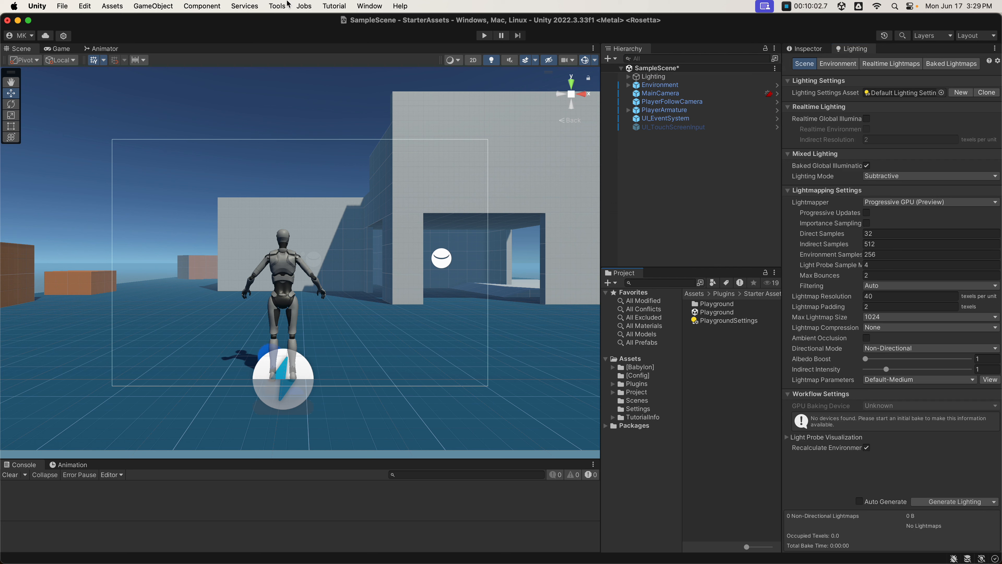
pyautogui.click(277, 7)
pyautogui.moveTo(292, 24)
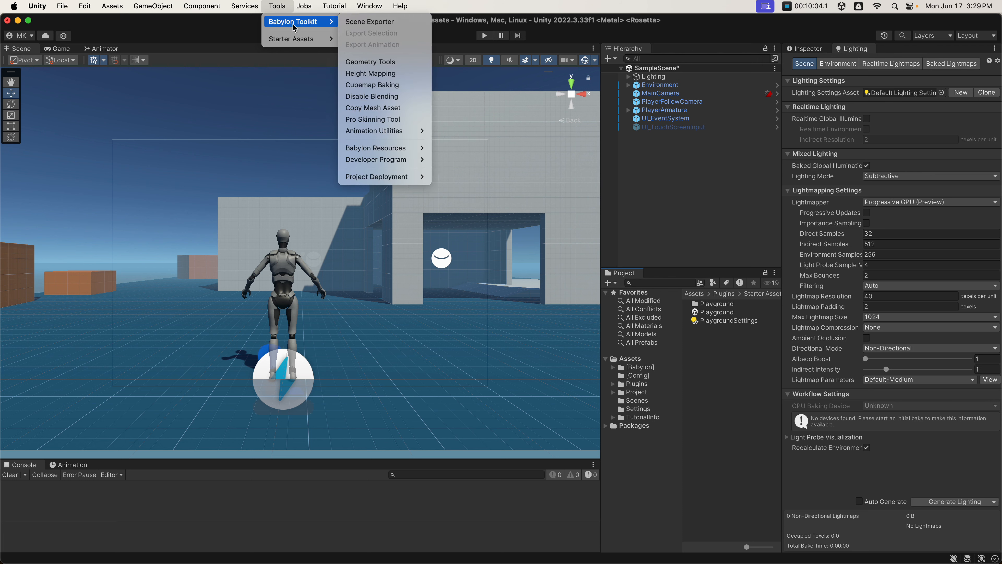
pyautogui.click(376, 20)
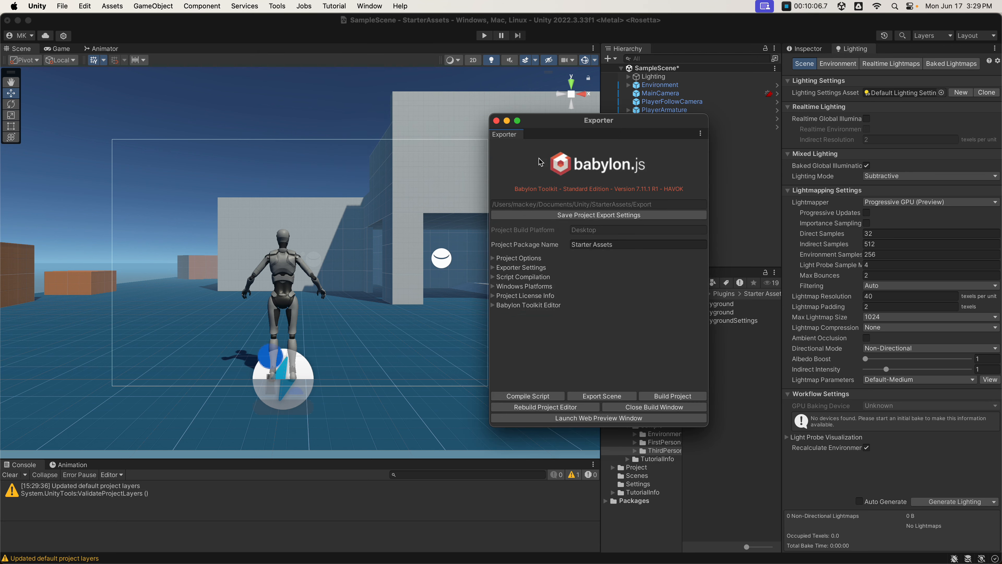
pyautogui.moveTo(509, 139); pyautogui.dragTo(594, 137)
pyautogui.moveTo(995, 78); pyautogui.dragTo(887, 63)
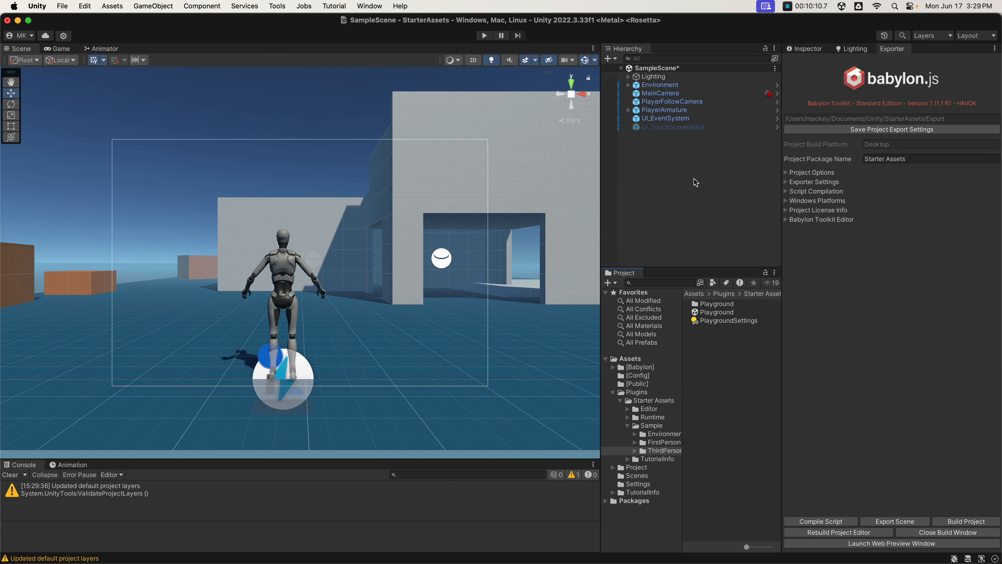
# Collapse the Sample and Starter Assets folders in the project's folder tree.
pyautogui.click(627, 426)
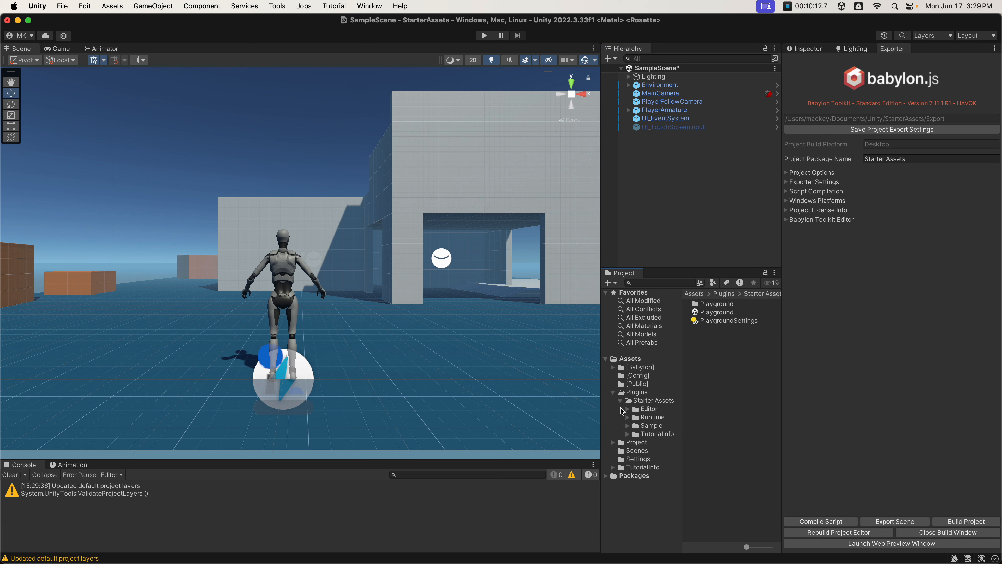
pyautogui.click(621, 400)
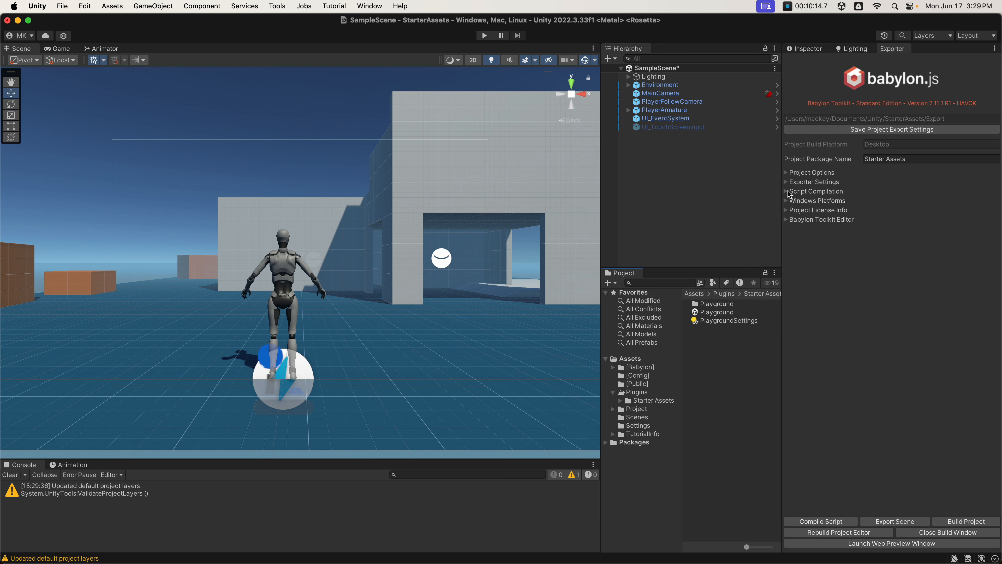
# Expand the exporter's Script Compilation settings and open the C# project in Visual Studio Code.
pyautogui.click(789, 191)
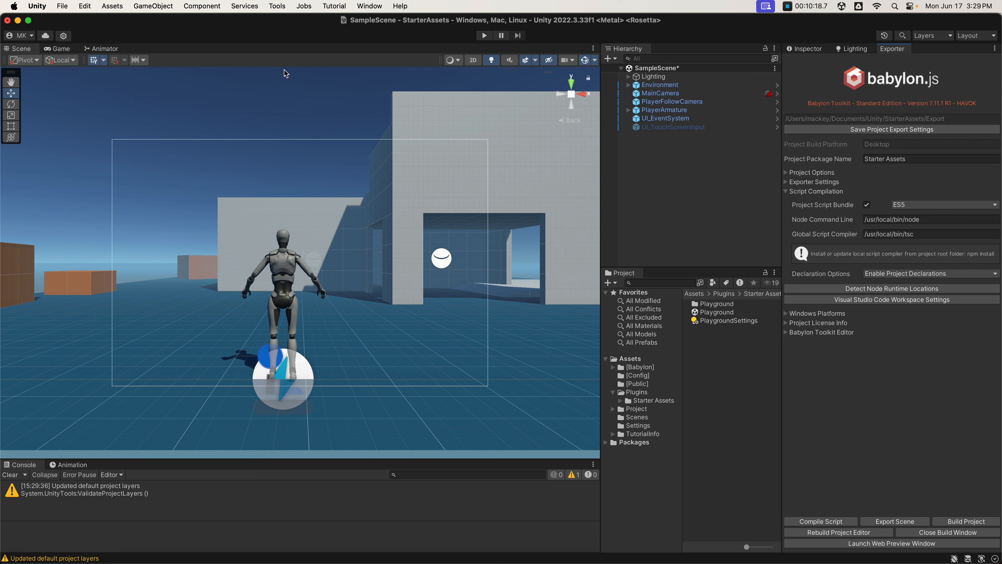
pyautogui.click(107, 6)
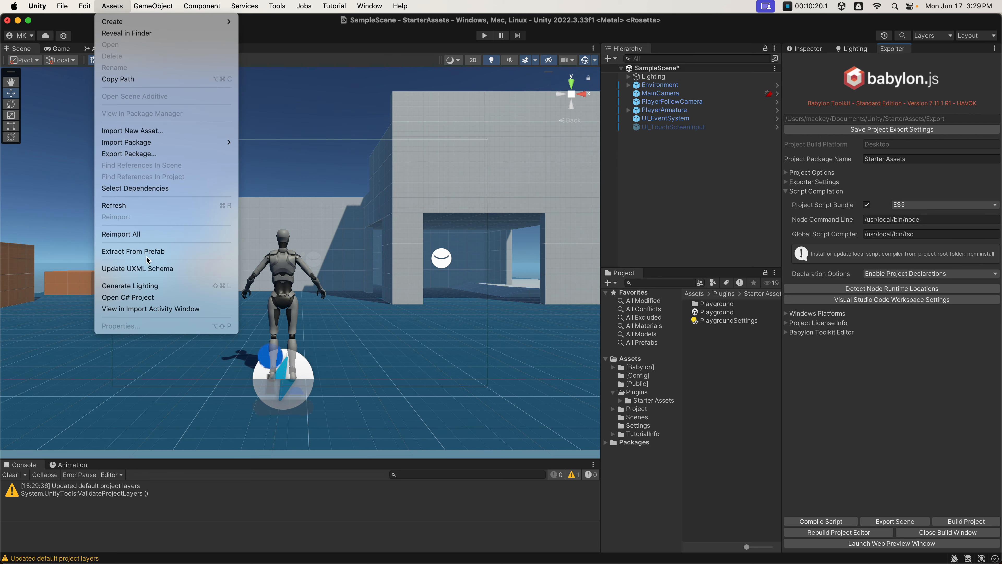
pyautogui.click(143, 302)
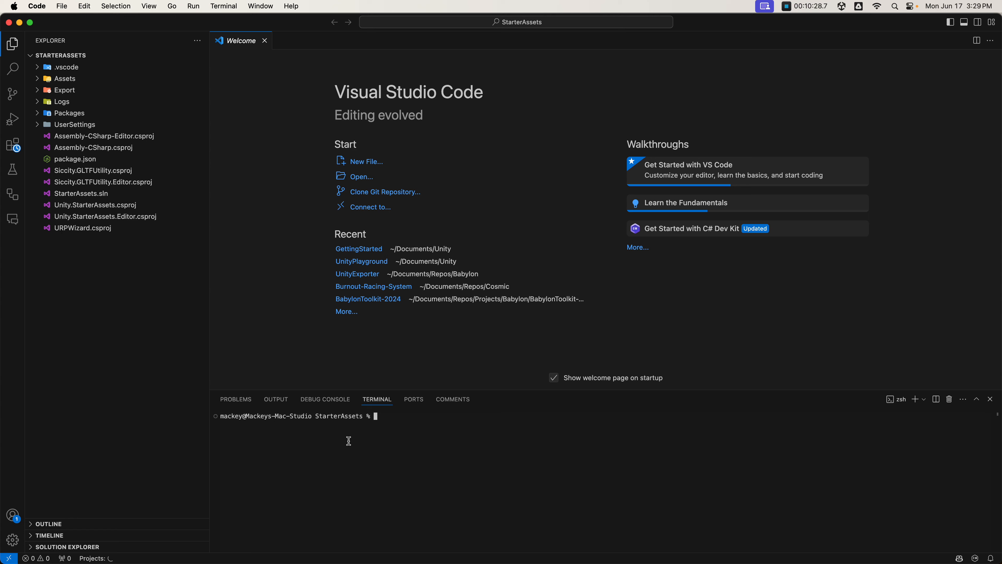
# Run npm install in the StarterAssets project's terminal, close Visual Studio Code and return to Unity.
pyautogui.write('npm install')
pyautogui.press('Return')
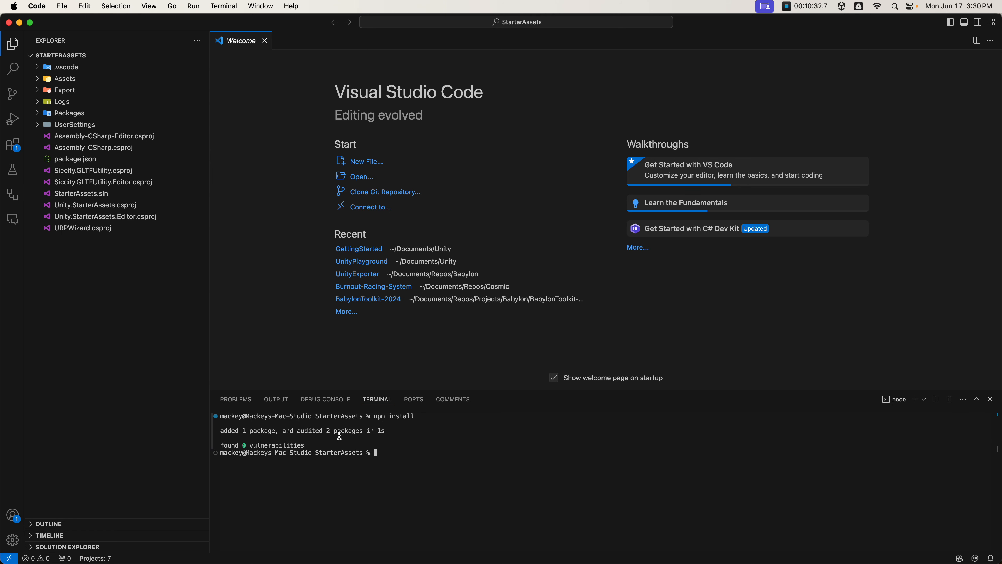
pyautogui.click(10, 23)
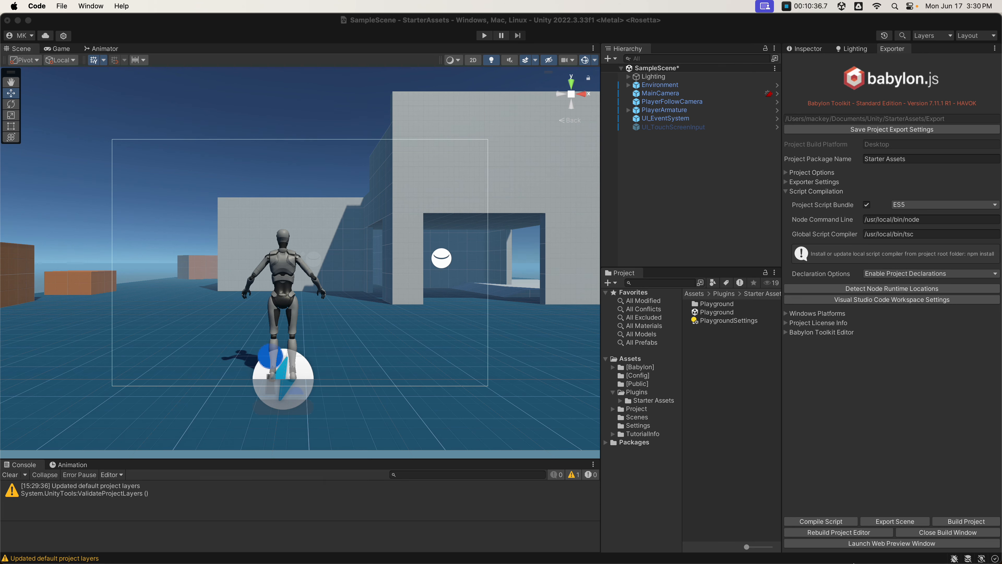
# Rebuild the project editor from the Babylon Toolkit exporter, then save the project export settings.
pyautogui.click(821, 539)
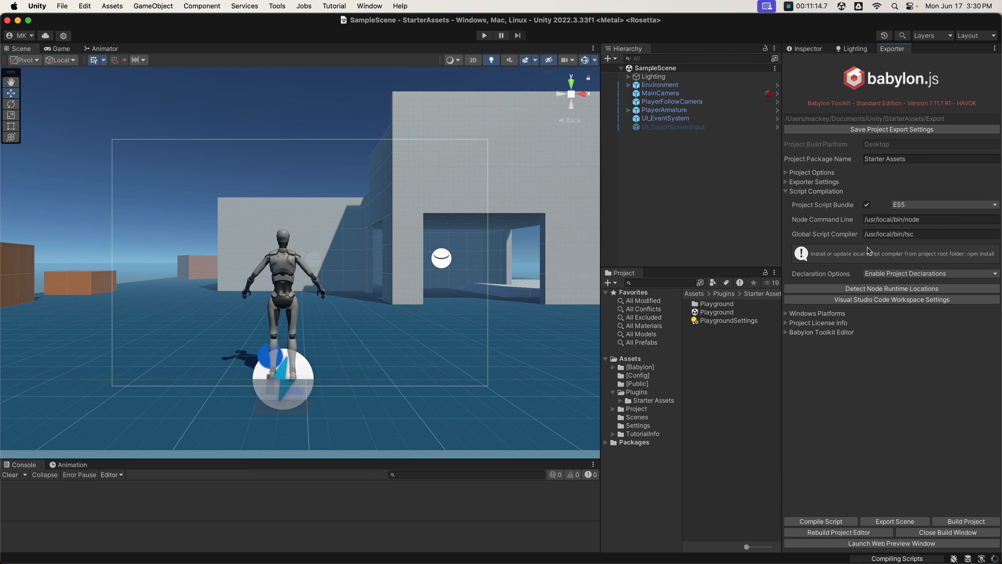
pyautogui.click(836, 128)
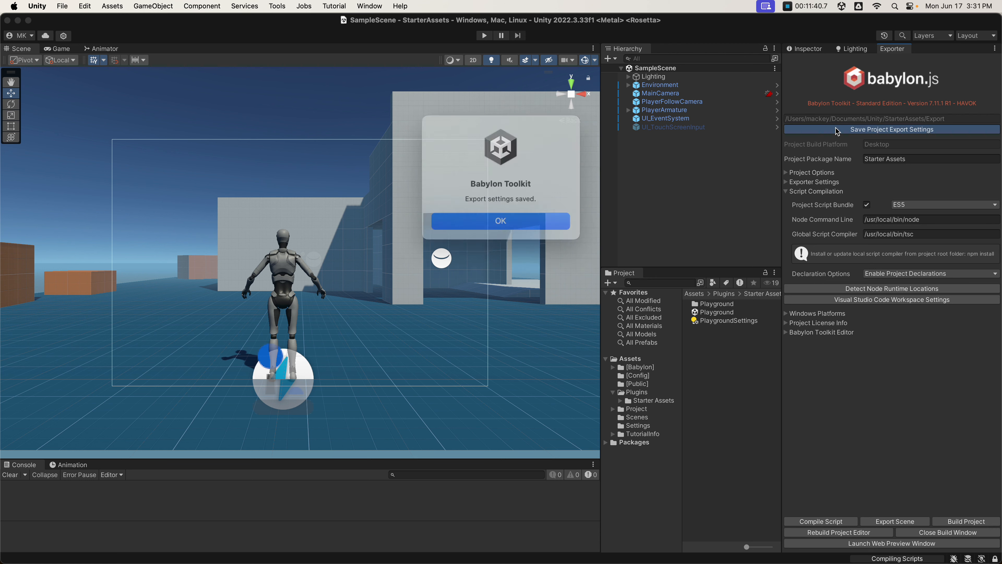
pyautogui.click(488, 216)
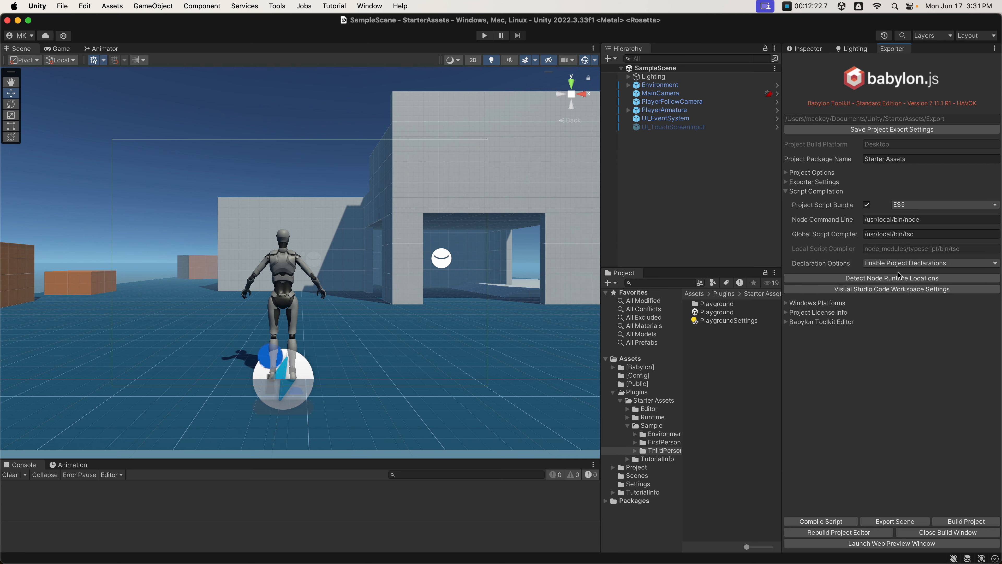
# Collapse the exporter's Script Compilation settings and the Starter Assets and Plugins folders in the project tree.
pyautogui.click(785, 191)
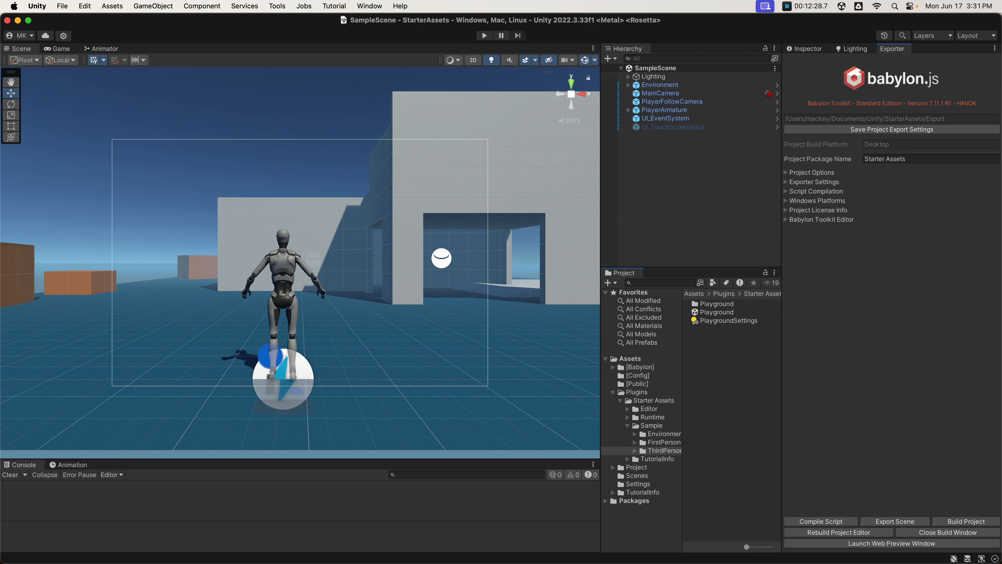
pyautogui.click(621, 401)
pyautogui.click(612, 392)
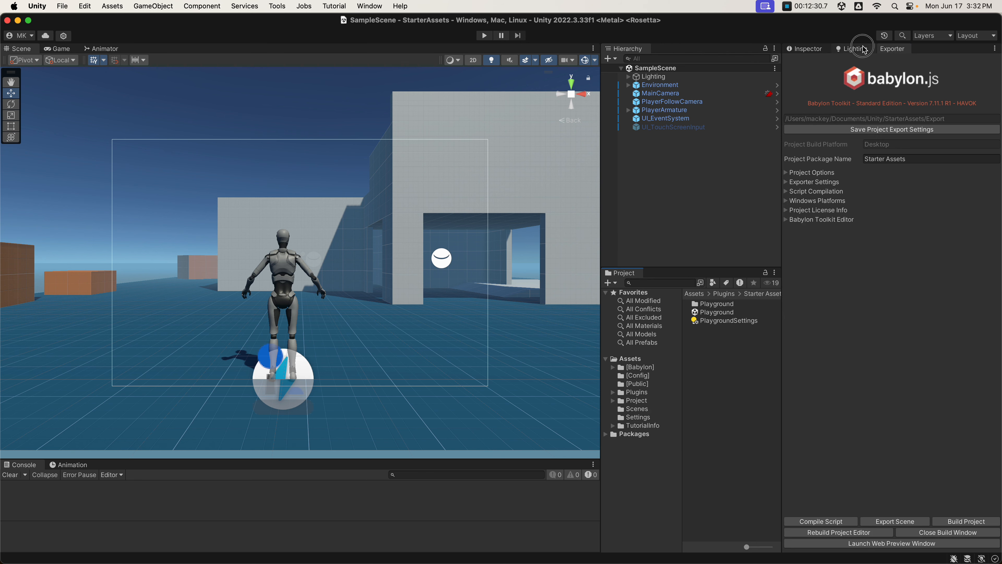
# Expand the exporter's Project Publishing settings under Babylon Toolkit Editor and clean the project export folder.
pyautogui.click(854, 49)
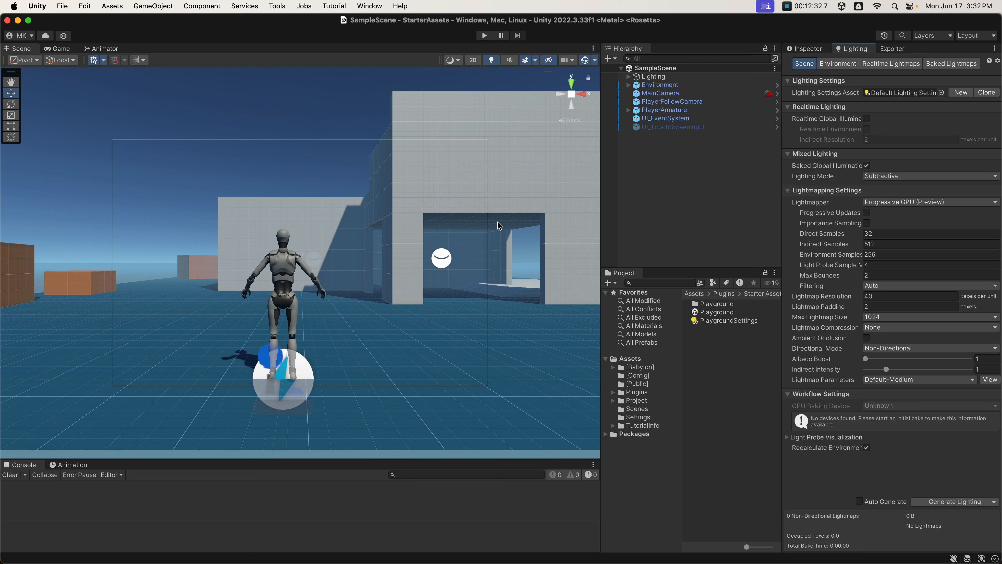
pyautogui.click(897, 49)
pyautogui.click(786, 220)
pyautogui.click(791, 278)
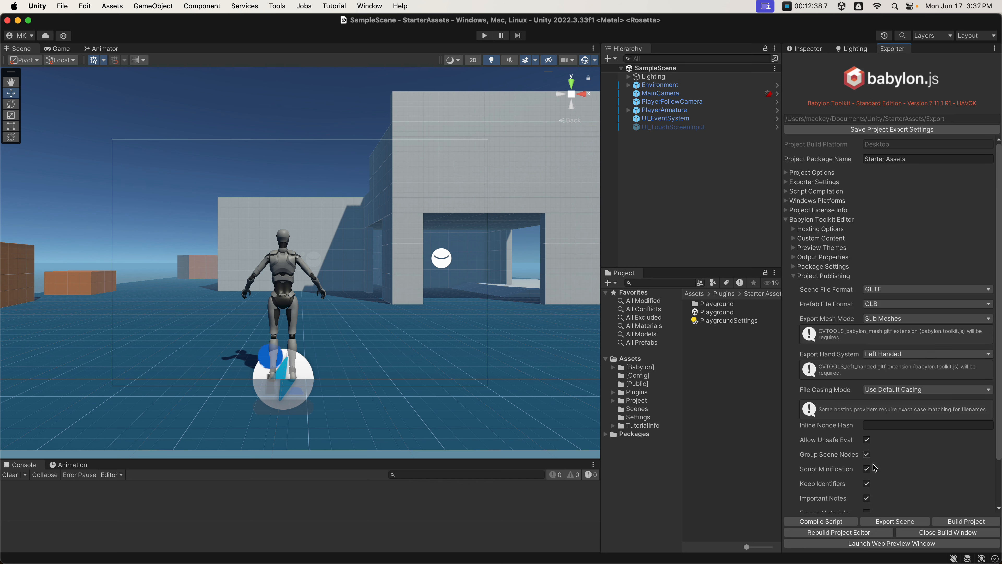
pyautogui.scroll(-3, 897, 453)
pyautogui.click(893, 504)
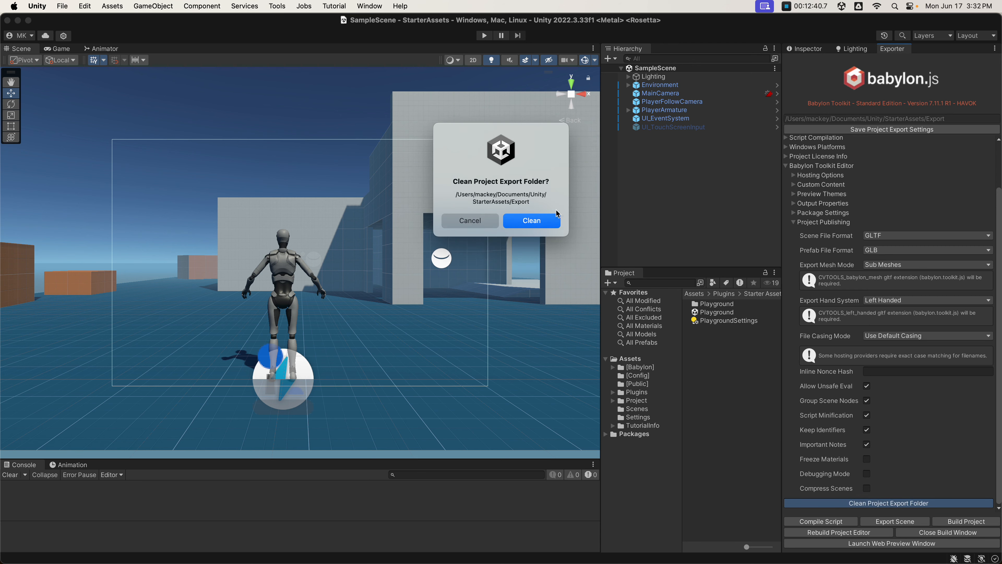
pyautogui.click(539, 222)
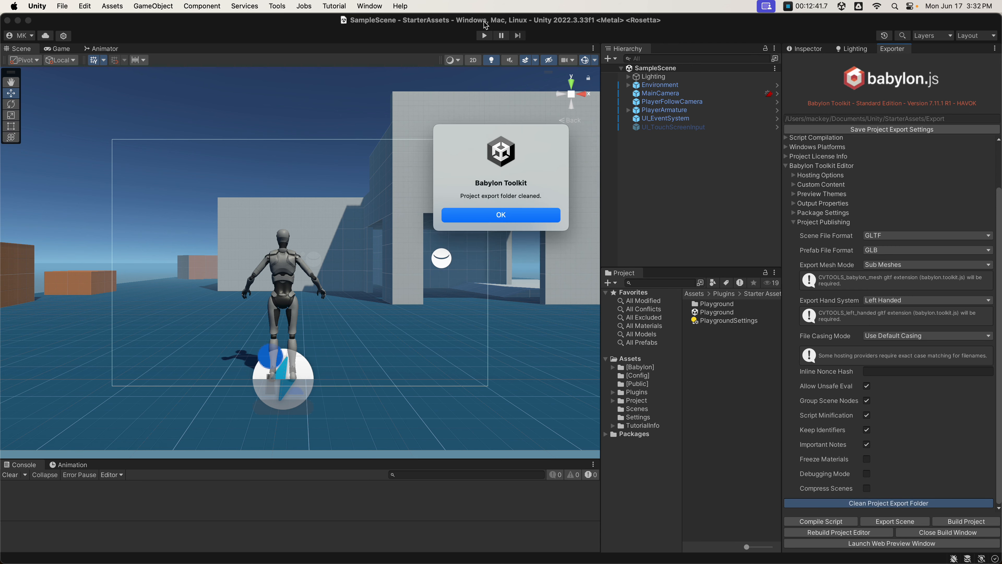
pyautogui.click(500, 220)
pyautogui.scroll(3, 809, 227)
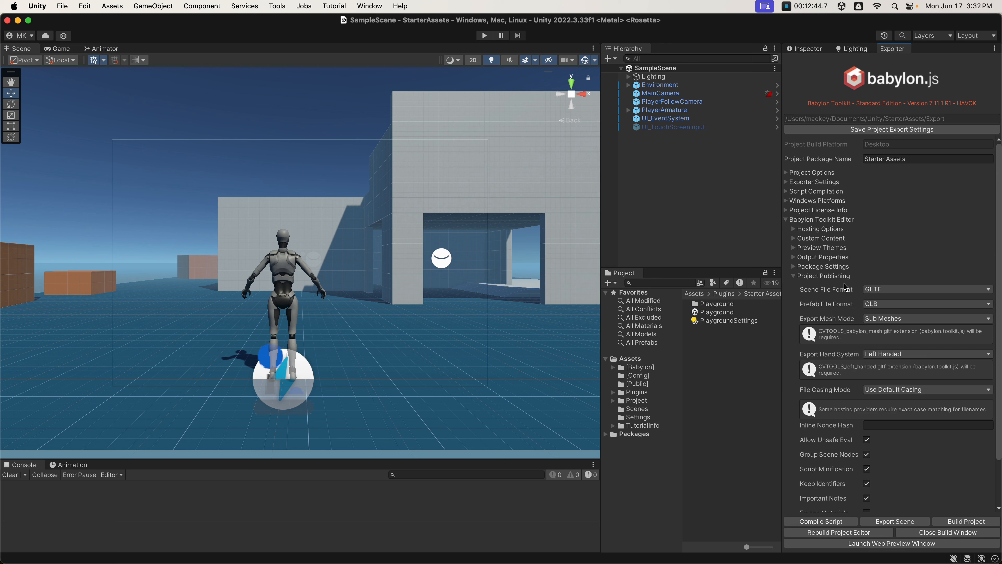
# Expand the exporter's Hosting Options and save the project export settings.
pyautogui.click(798, 229)
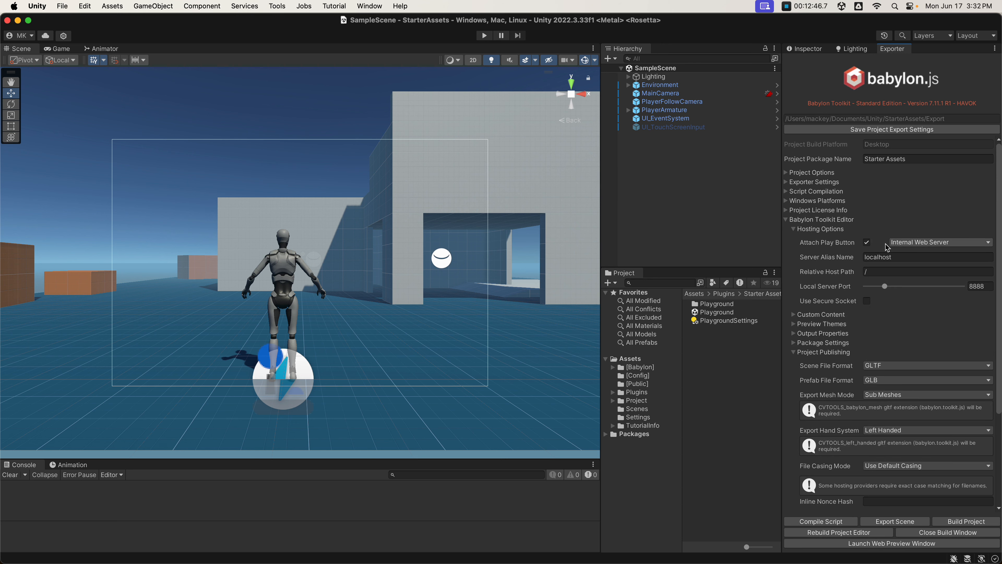
pyautogui.click(833, 128)
pyautogui.click(500, 214)
# Build the StarterAssets project with Babylon Toolkit and preview SampleScene in the browser.
pyautogui.click(485, 37)
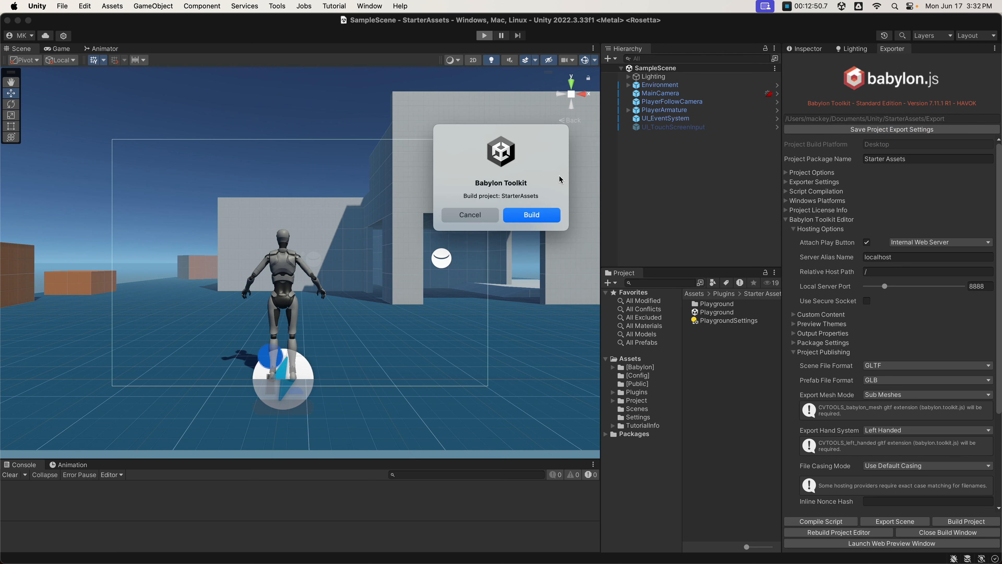
pyautogui.click(541, 217)
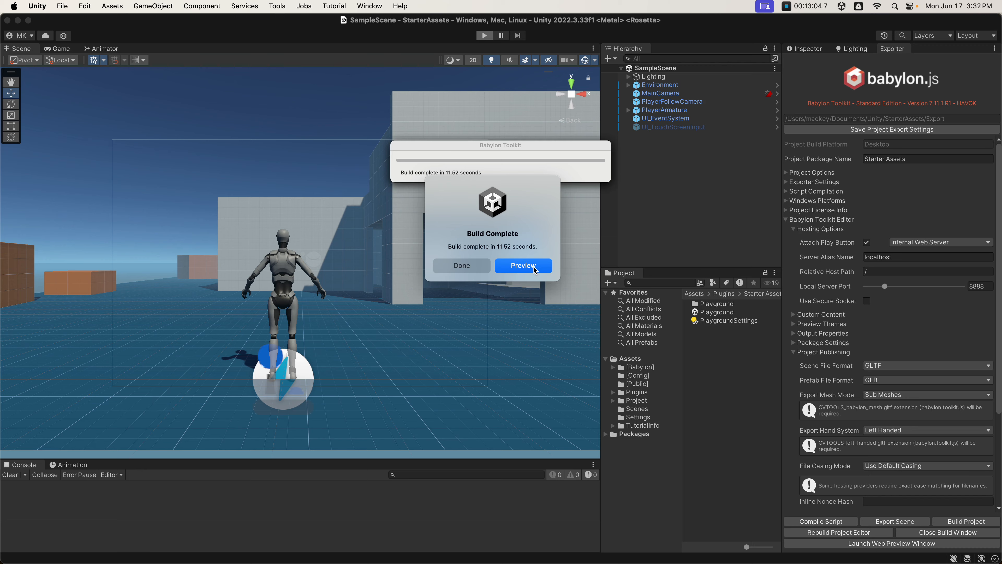
pyautogui.click(532, 271)
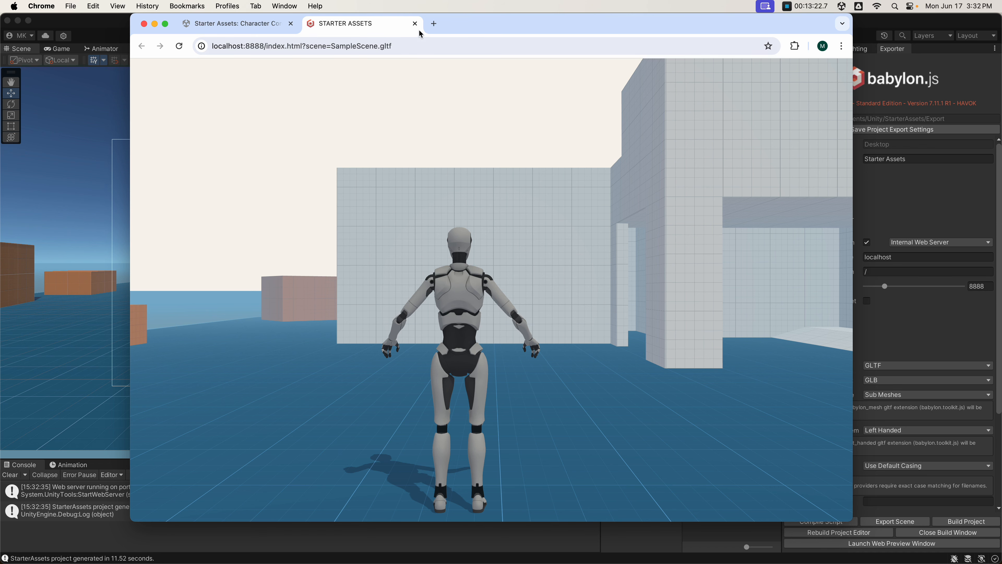
# Close the browser preview, return to Unity and collapse the exporter's Hosting Options and Babylon Toolkit Editor sections.
pyautogui.click(414, 24)
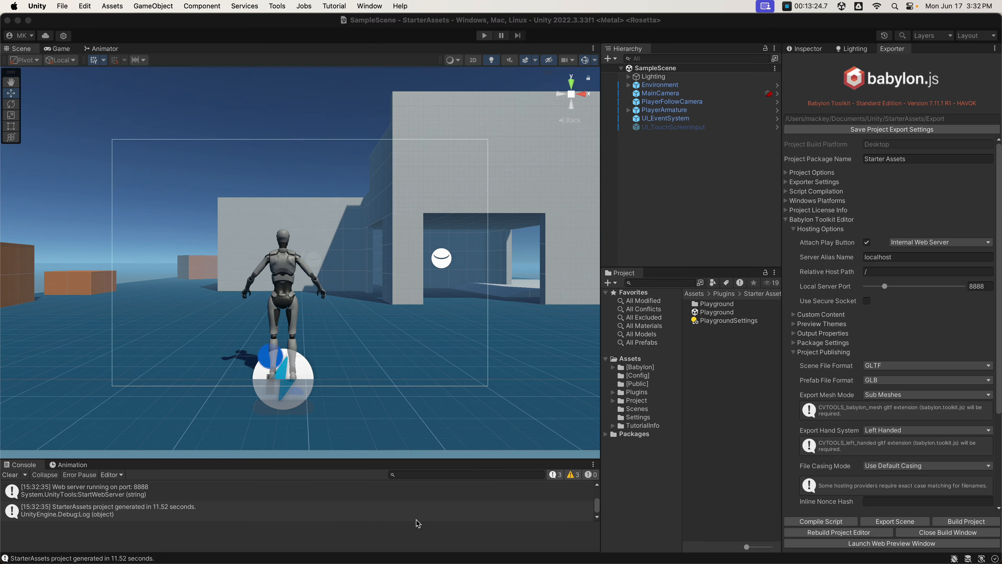
pyautogui.click(225, 538)
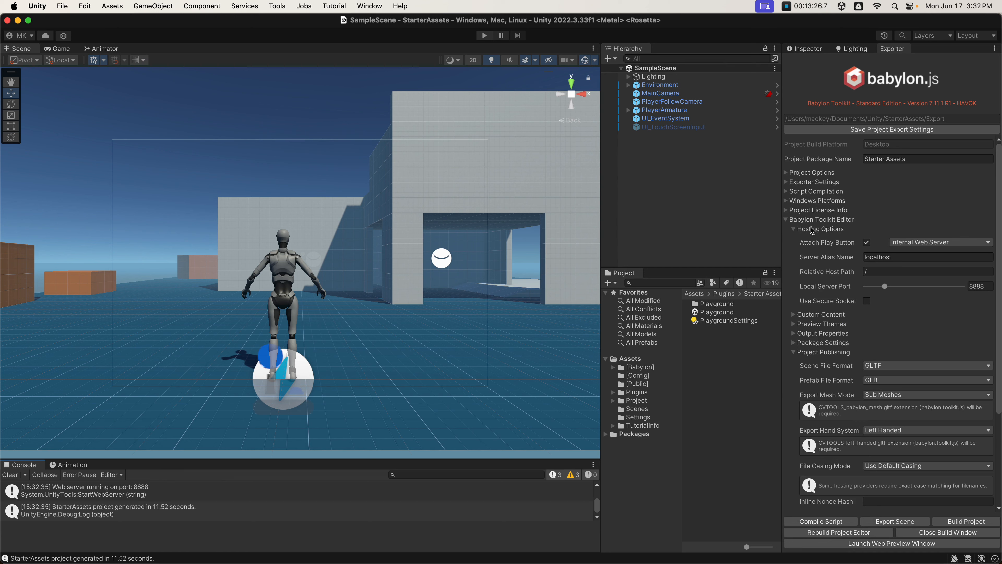
pyautogui.click(797, 231)
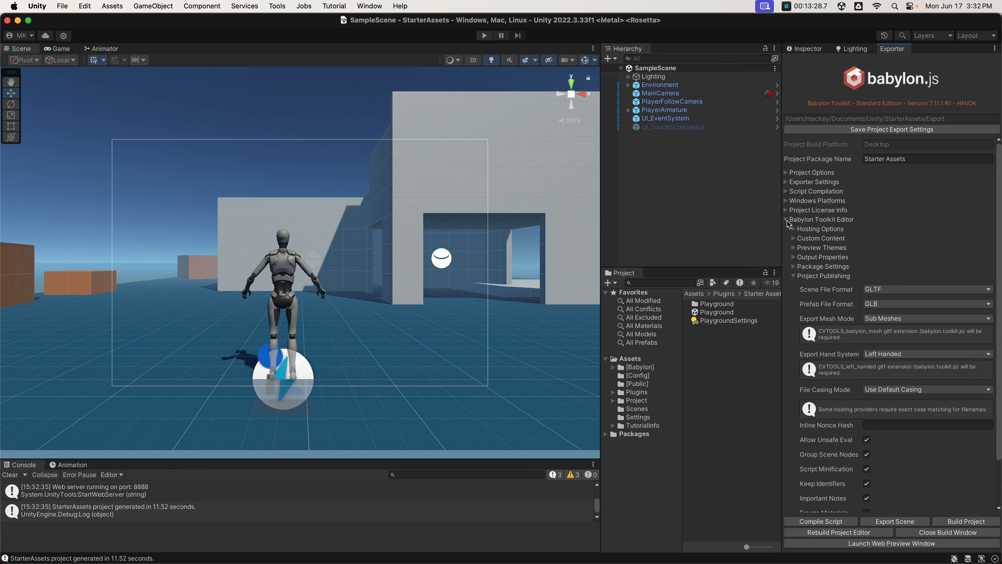
pyautogui.click(786, 220)
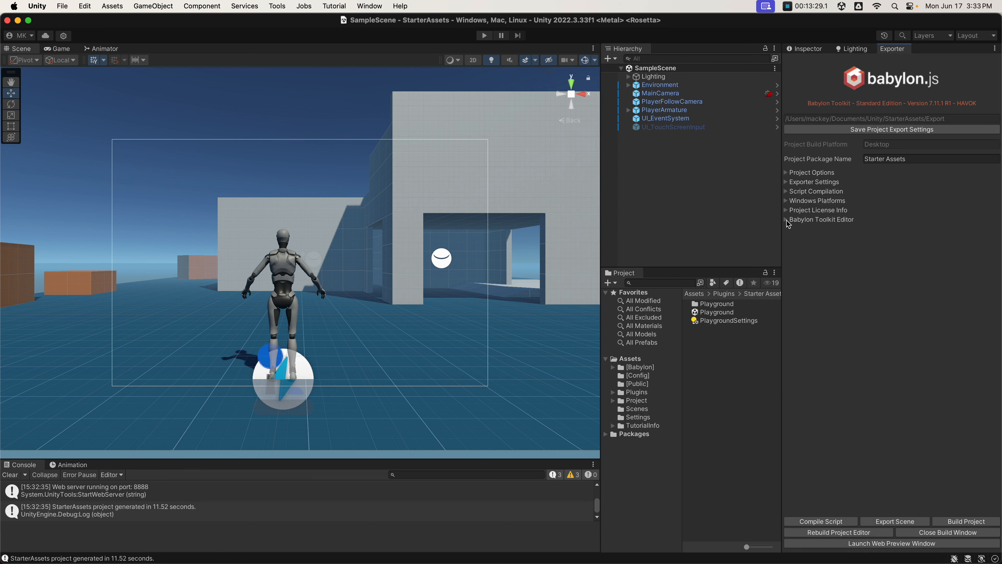
# Set the skybox material in SampleScene's environment lighting settings to Default-Skybox.
pyautogui.click(852, 48)
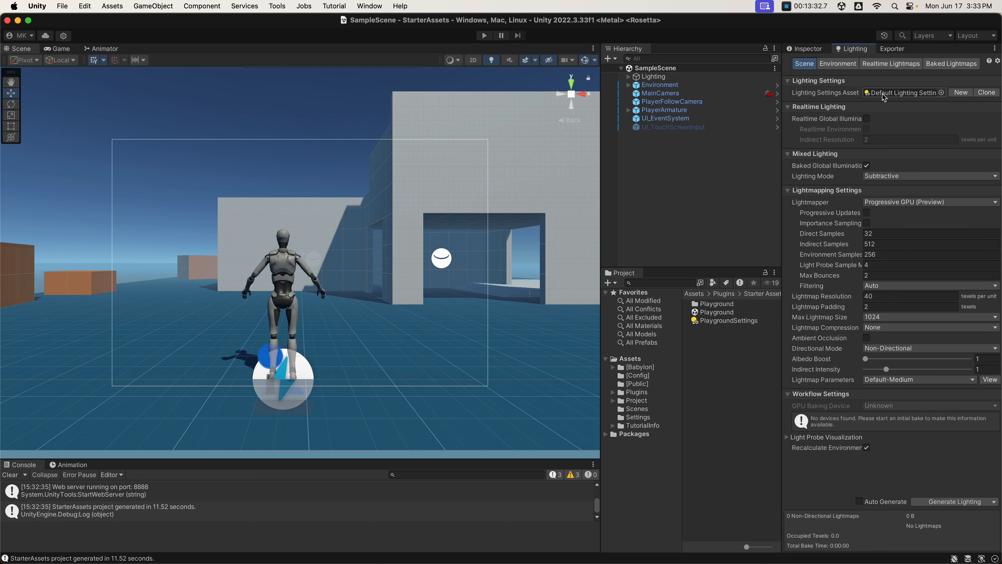
pyautogui.click(838, 63)
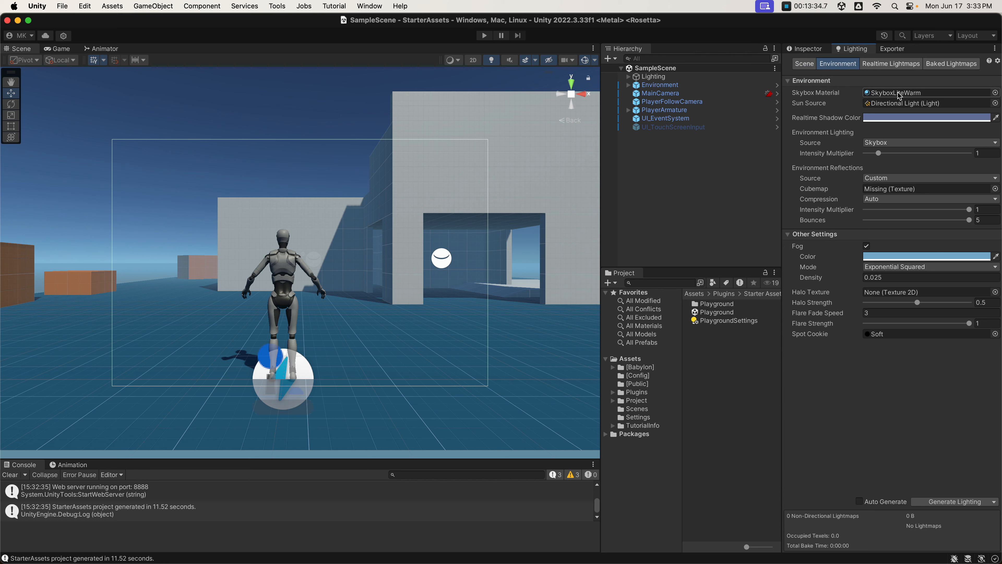
pyautogui.click(903, 93)
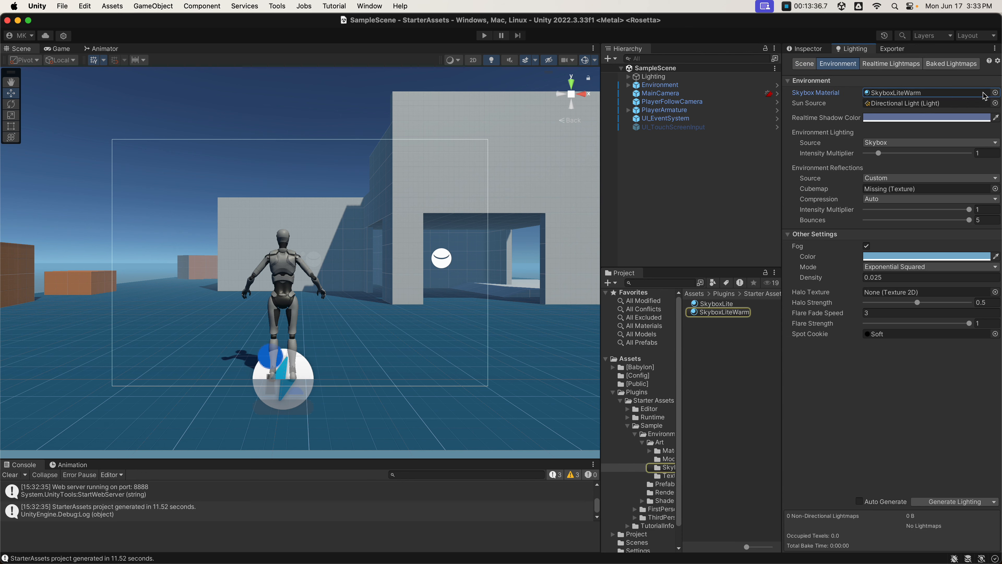
pyautogui.click(995, 93)
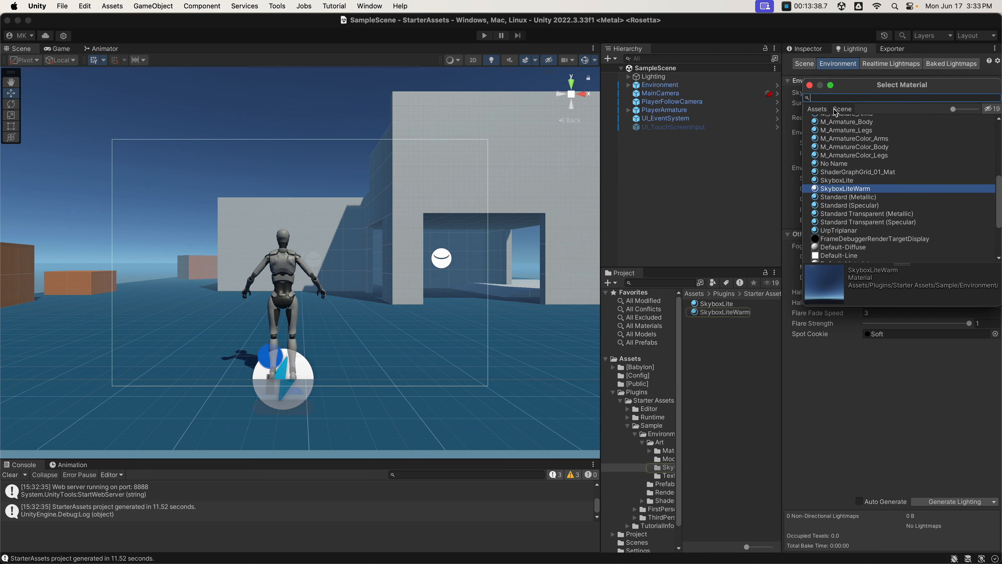
pyautogui.write('def')
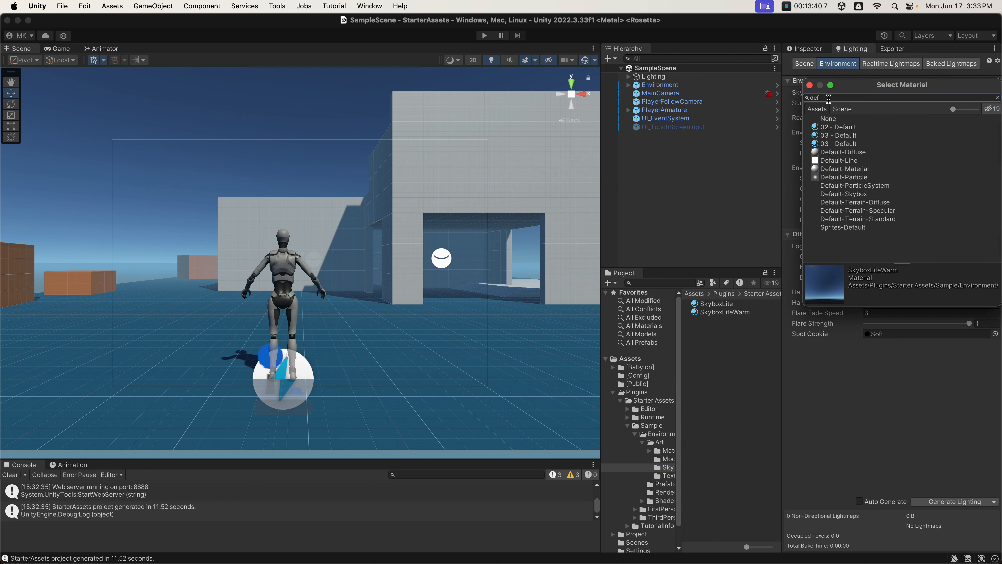
pyautogui.doubleClick(844, 194)
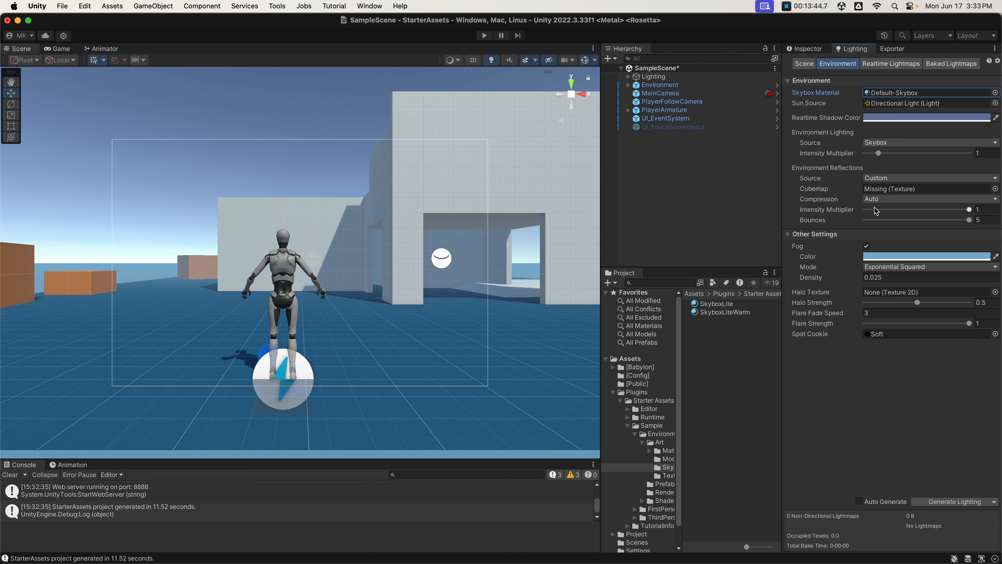
# Set the environment reflections source to Skybox and the environment lighting source to Color.
pyautogui.click(936, 179)
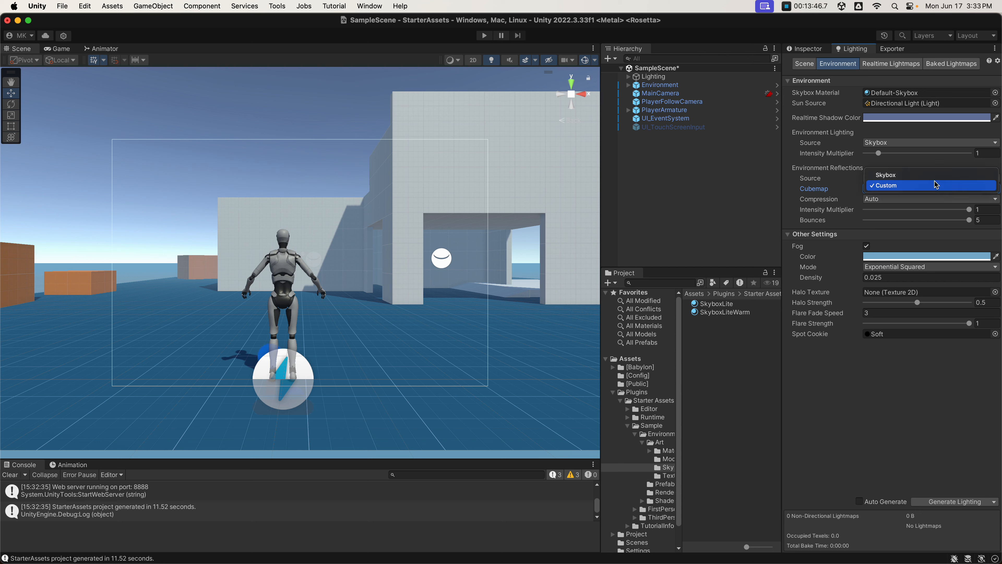
pyautogui.click(895, 175)
pyautogui.click(890, 144)
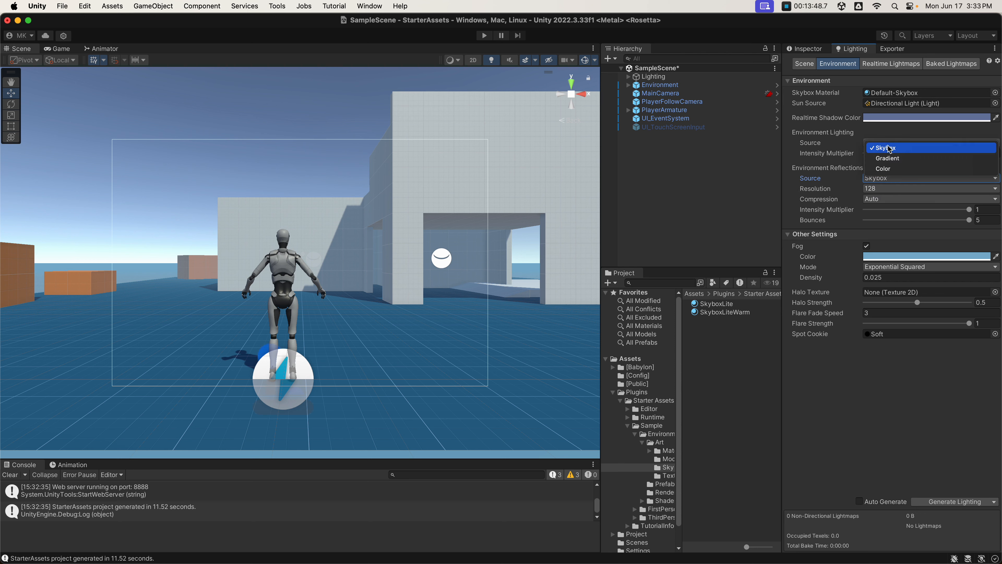
pyautogui.click(894, 169)
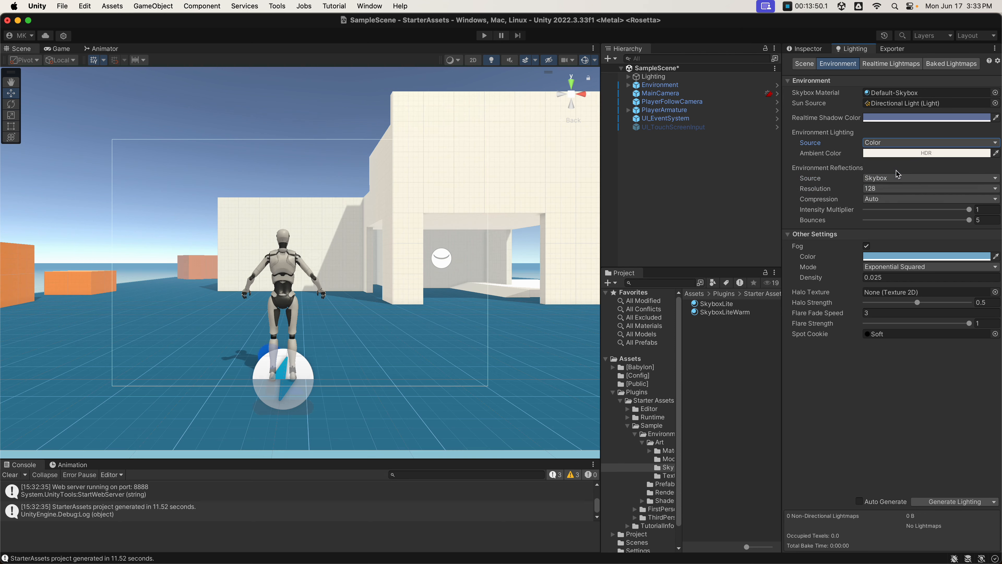
# Set the environment lighting's ambient color to RGB 180, 180, 180.
pyautogui.click(912, 155)
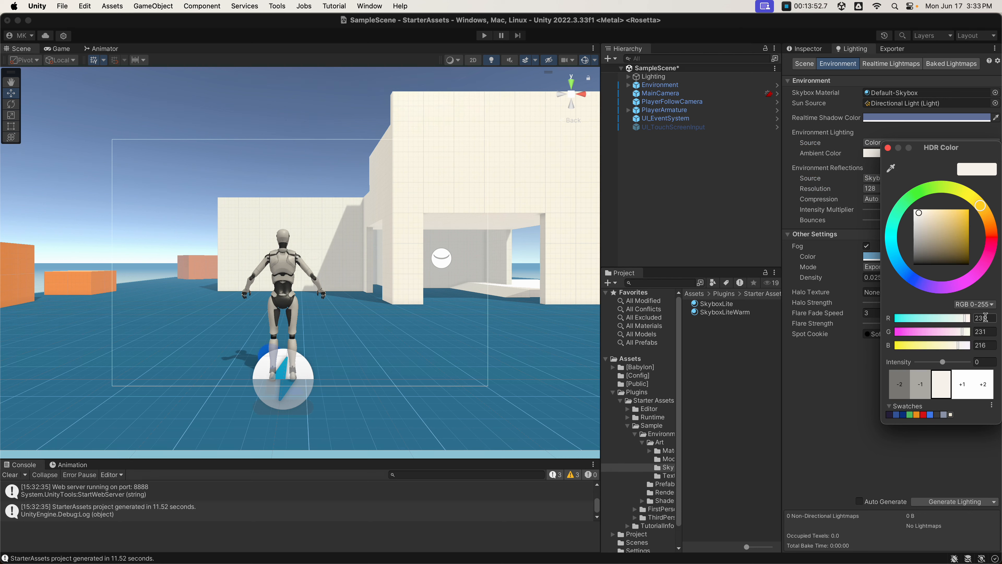
pyautogui.write('180')
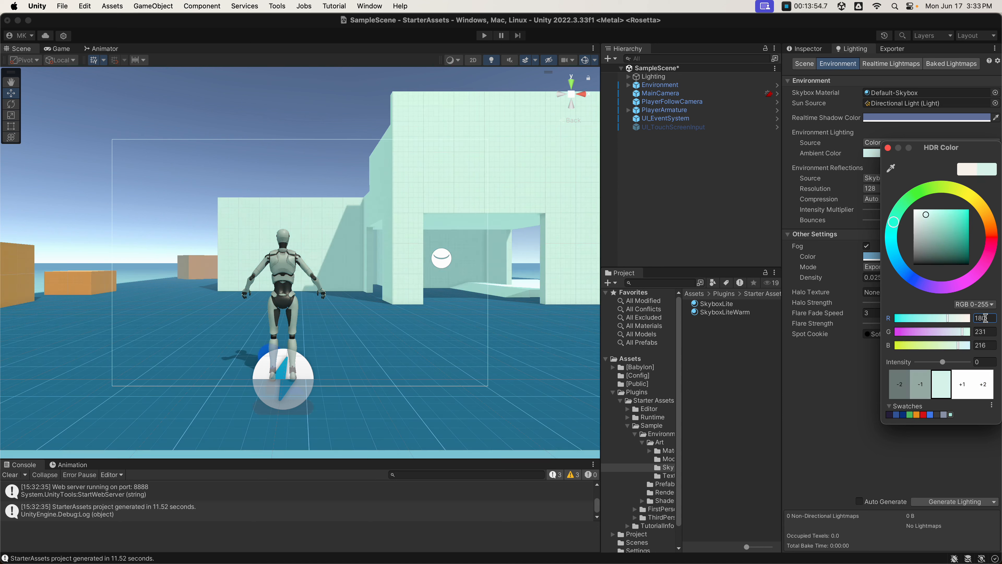
pyautogui.press('Tab')
pyautogui.write('180')
pyautogui.press('Tab')
pyautogui.write('180')
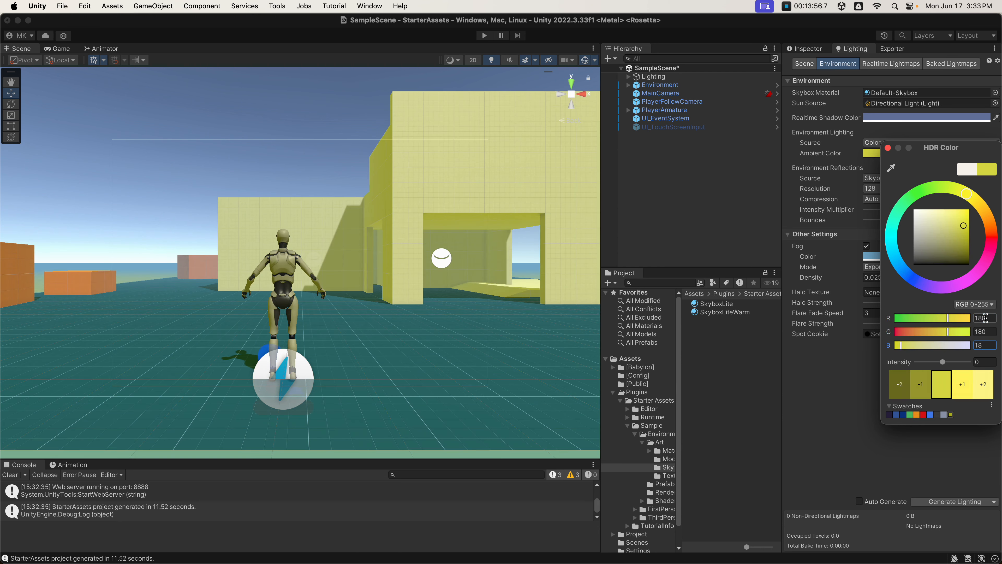
pyautogui.click(888, 148)
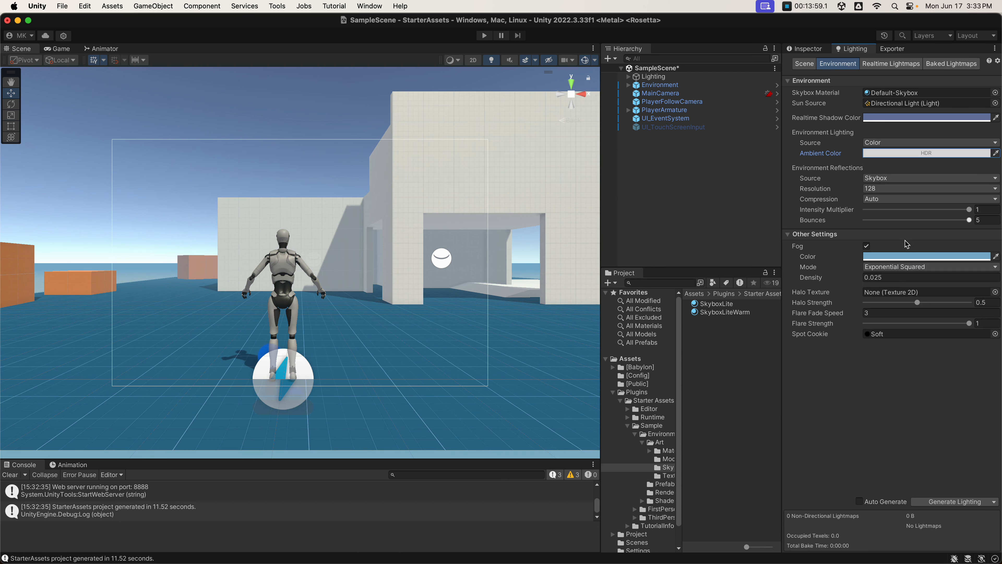
# Start generating the baked lighting for SampleScene.
pyautogui.click(994, 502)
pyautogui.click(956, 526)
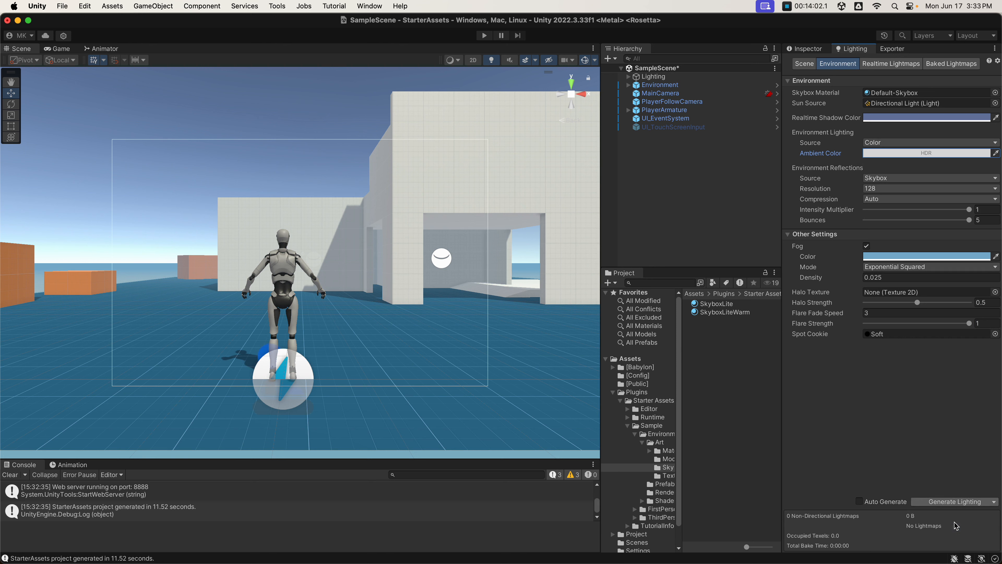
pyautogui.click(951, 502)
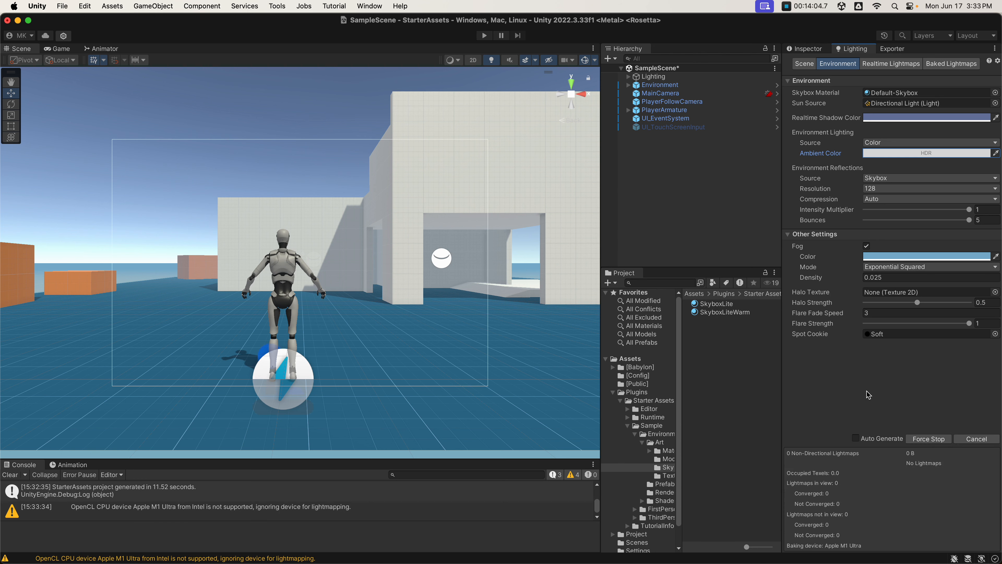